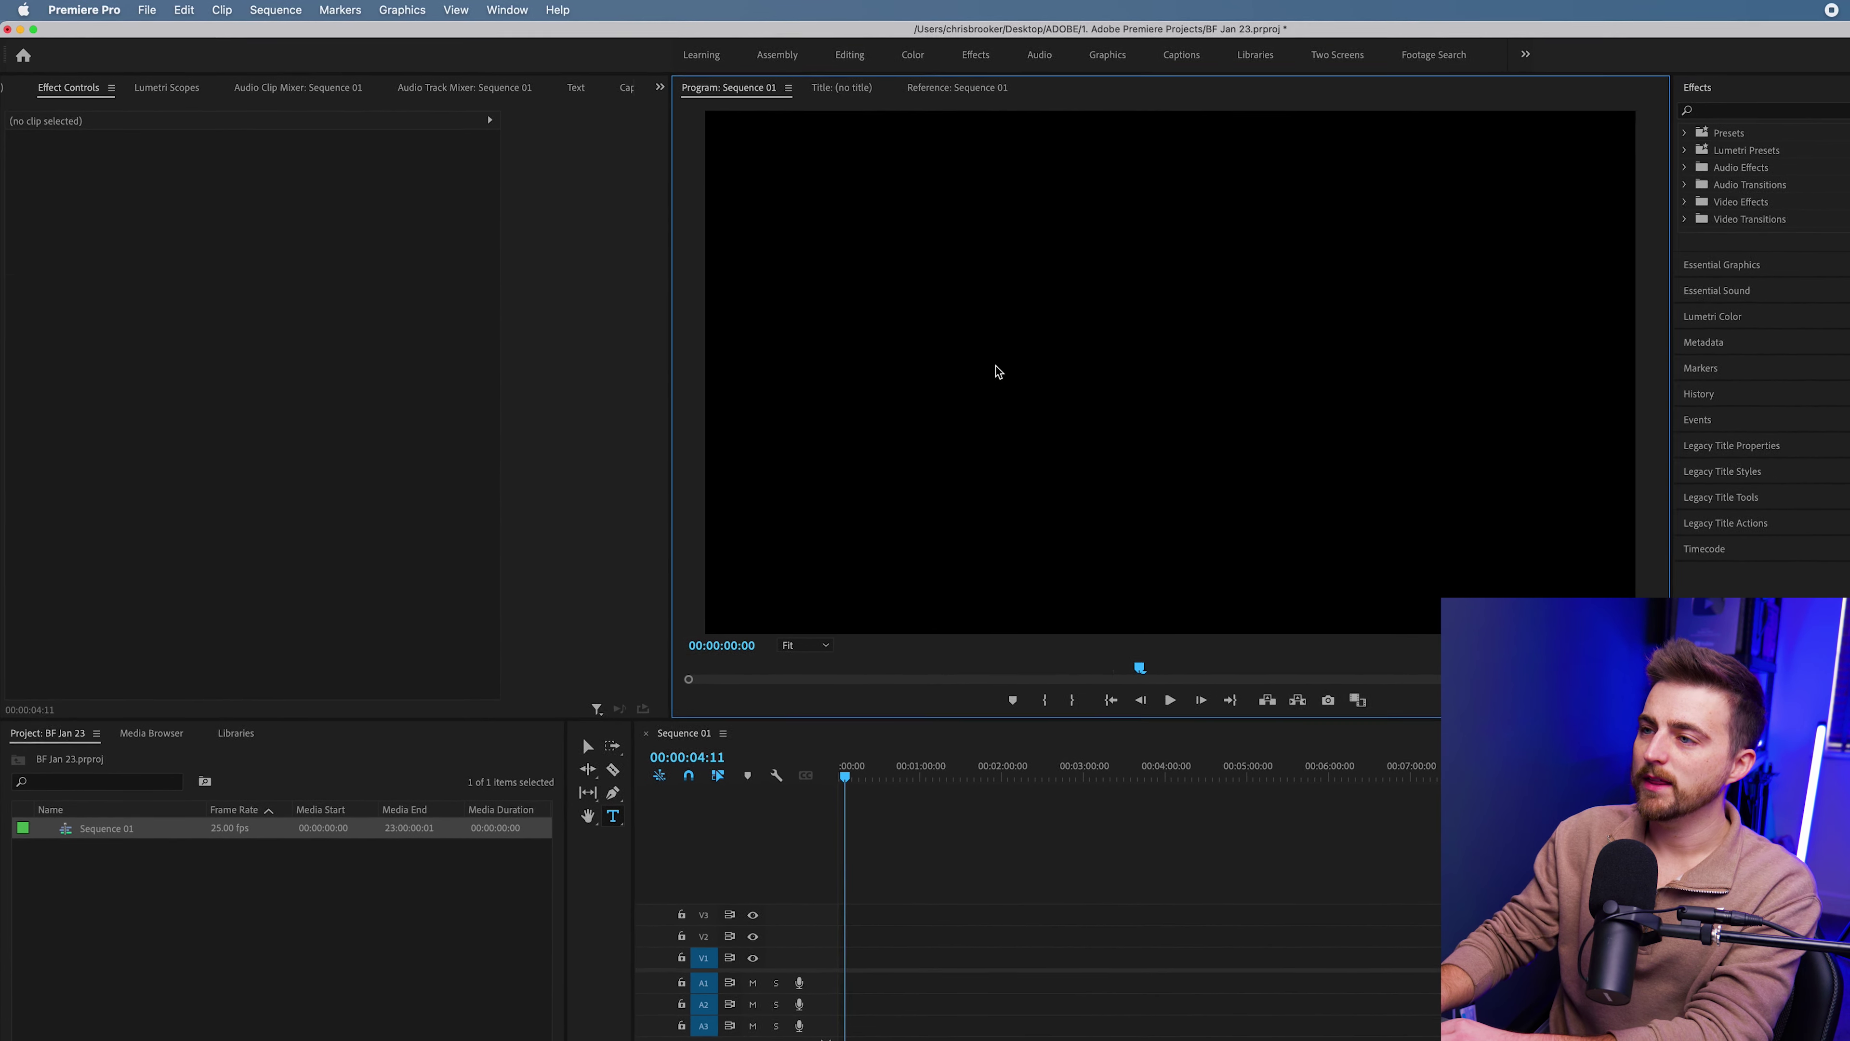
Step: Add a text graphic reading "BROOKER FILMS" in the frame and select all of its text
left_click(966, 349)
type("BROOK")
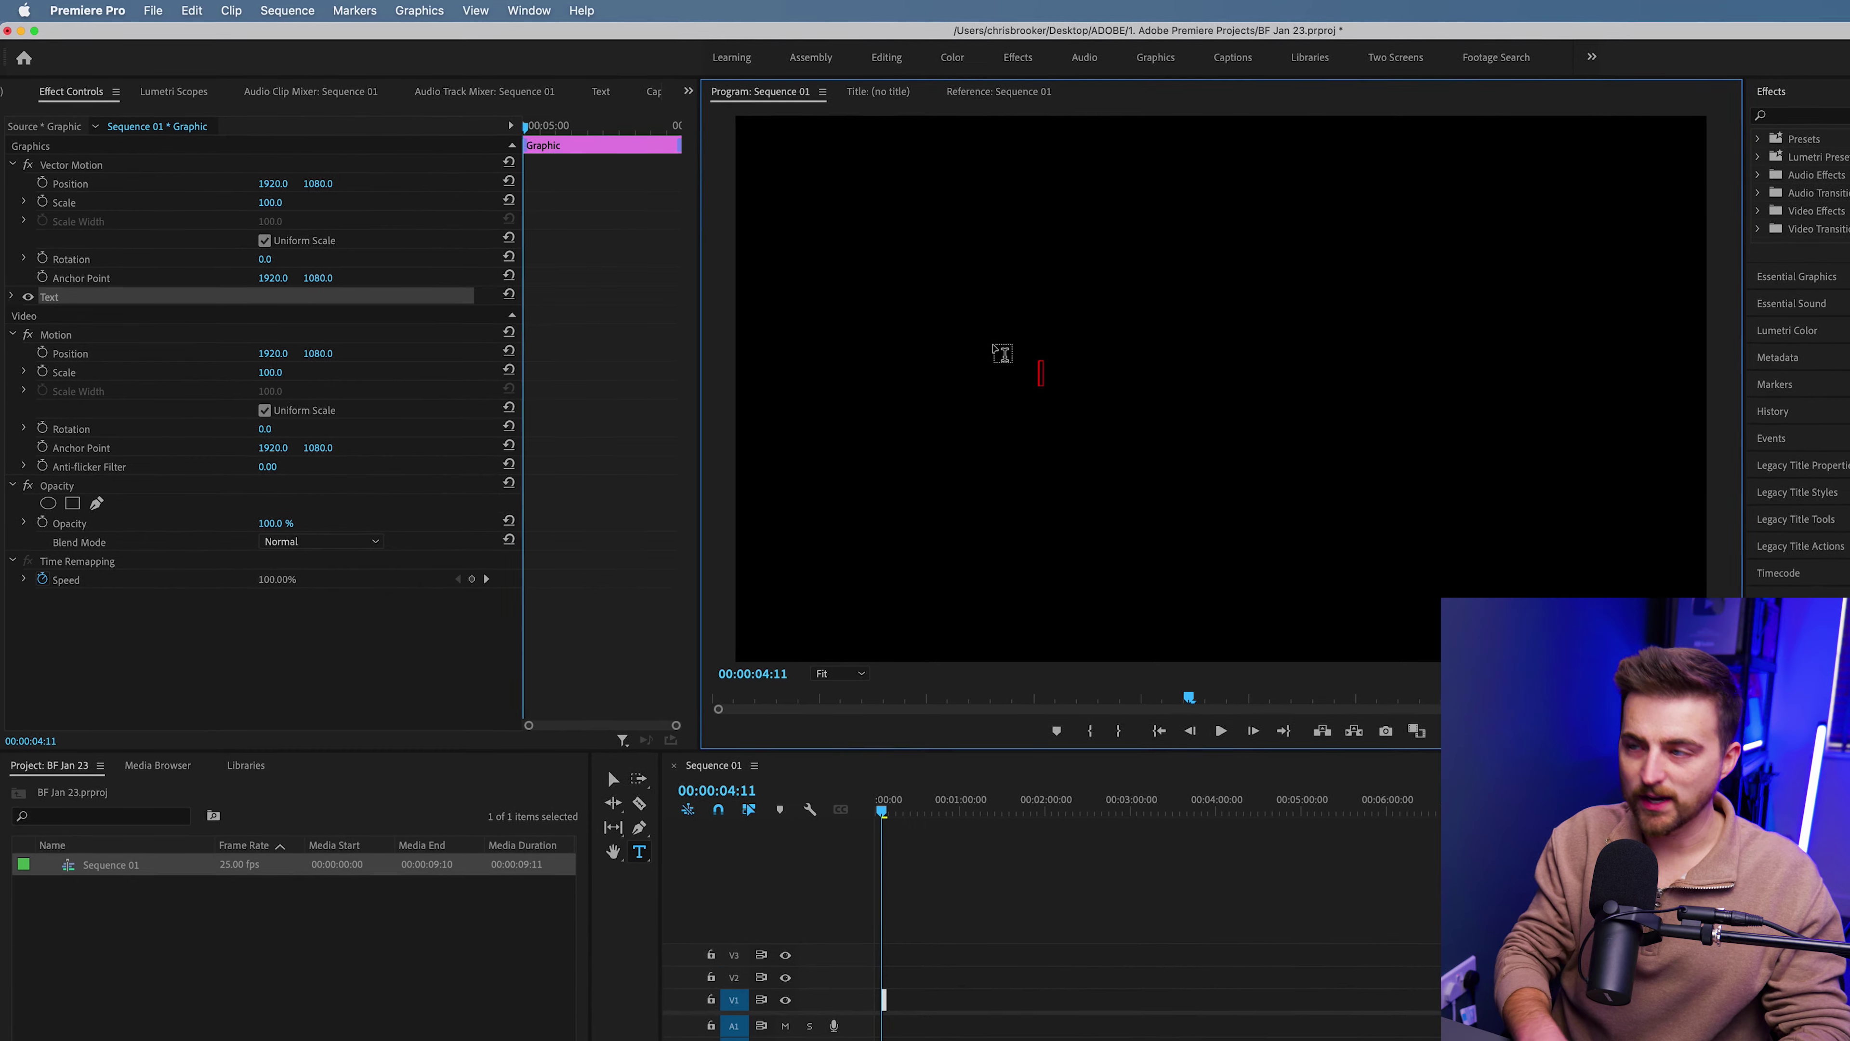
type("ER FILMS")
key("super+a")
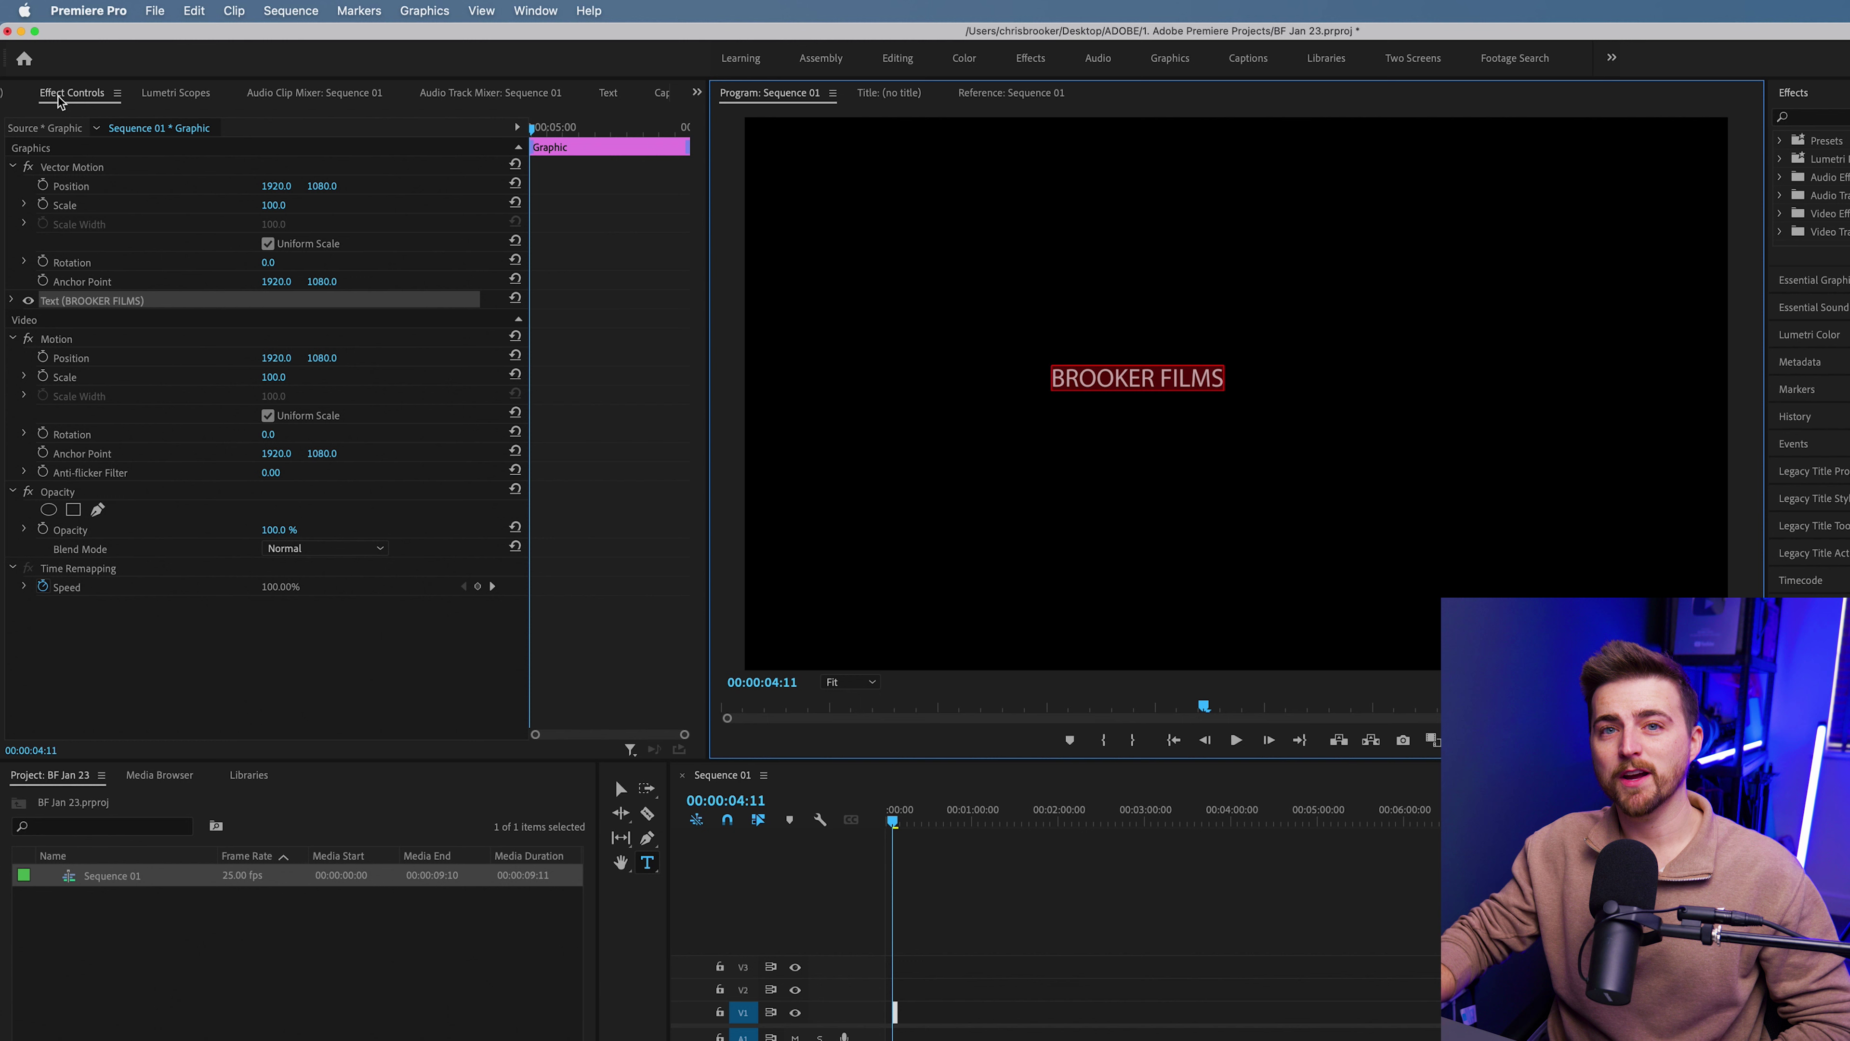
Step: Set the title's font to Montserrat Black and its size to 216
left_click(528, 15)
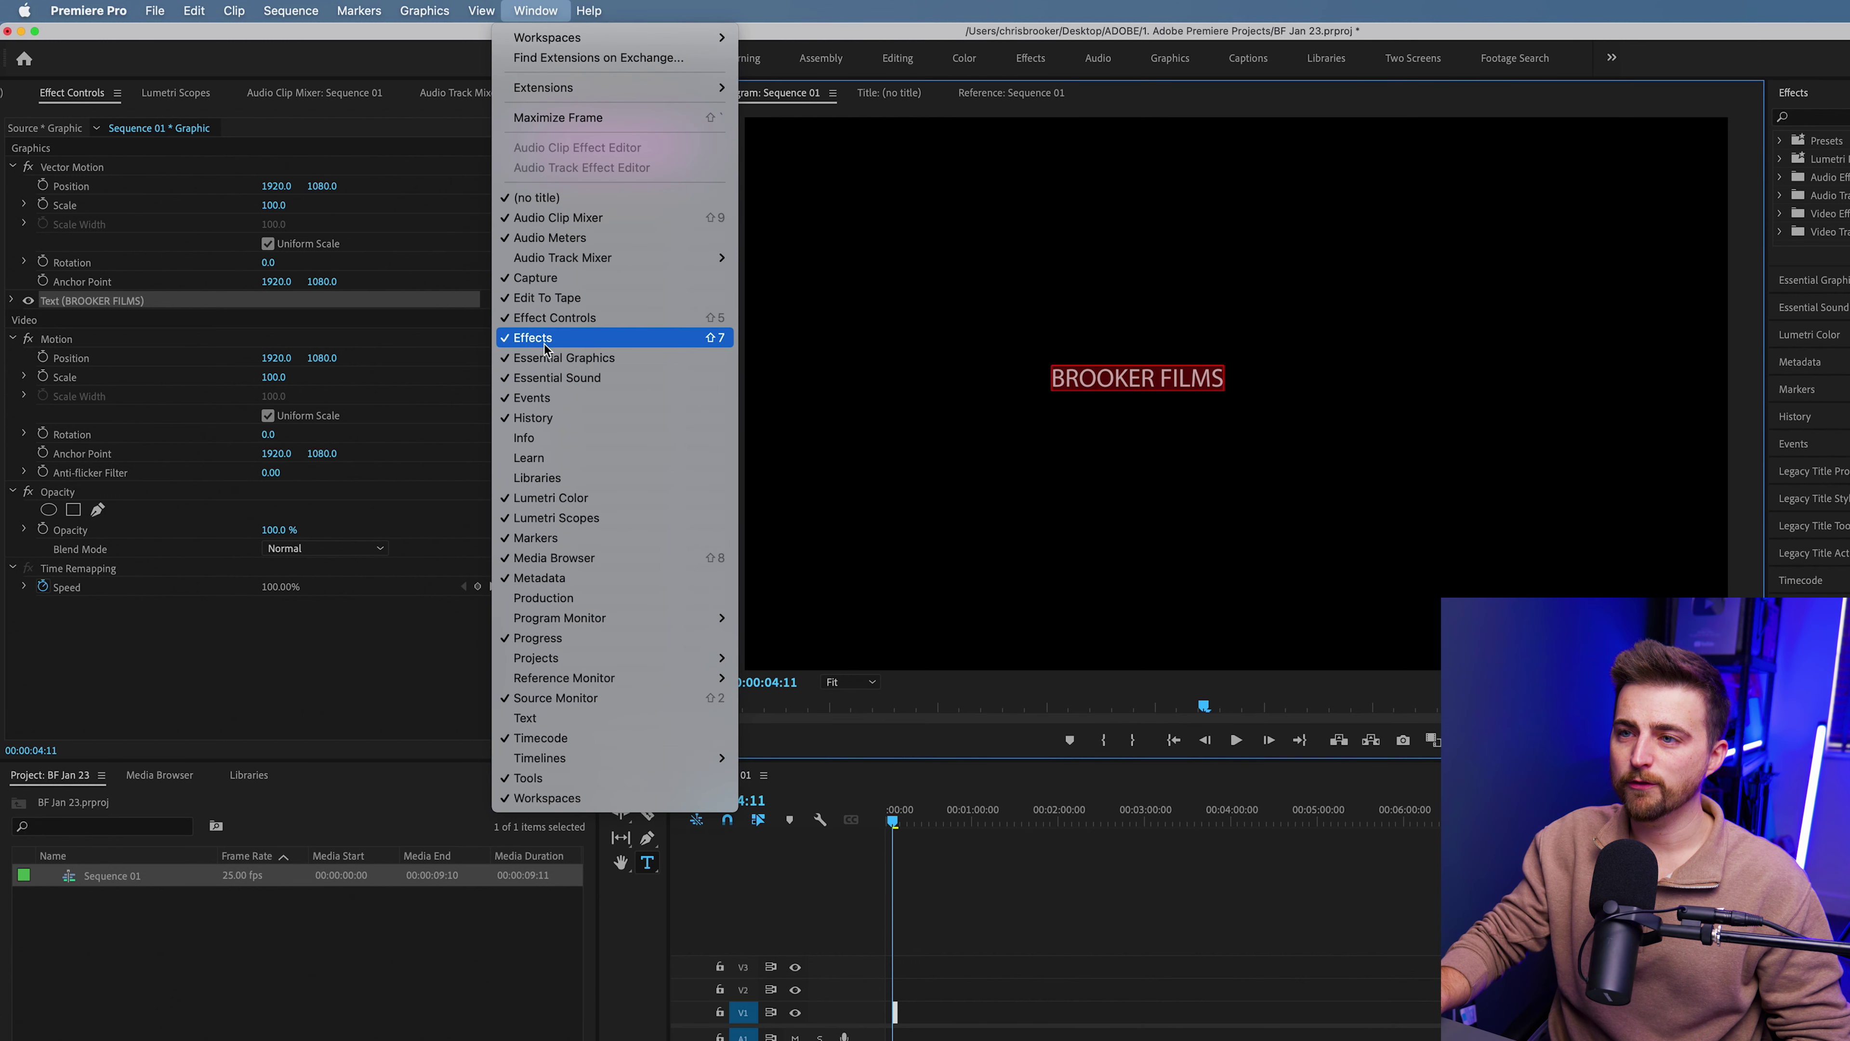
left_click(587, 318)
left_click(12, 300)
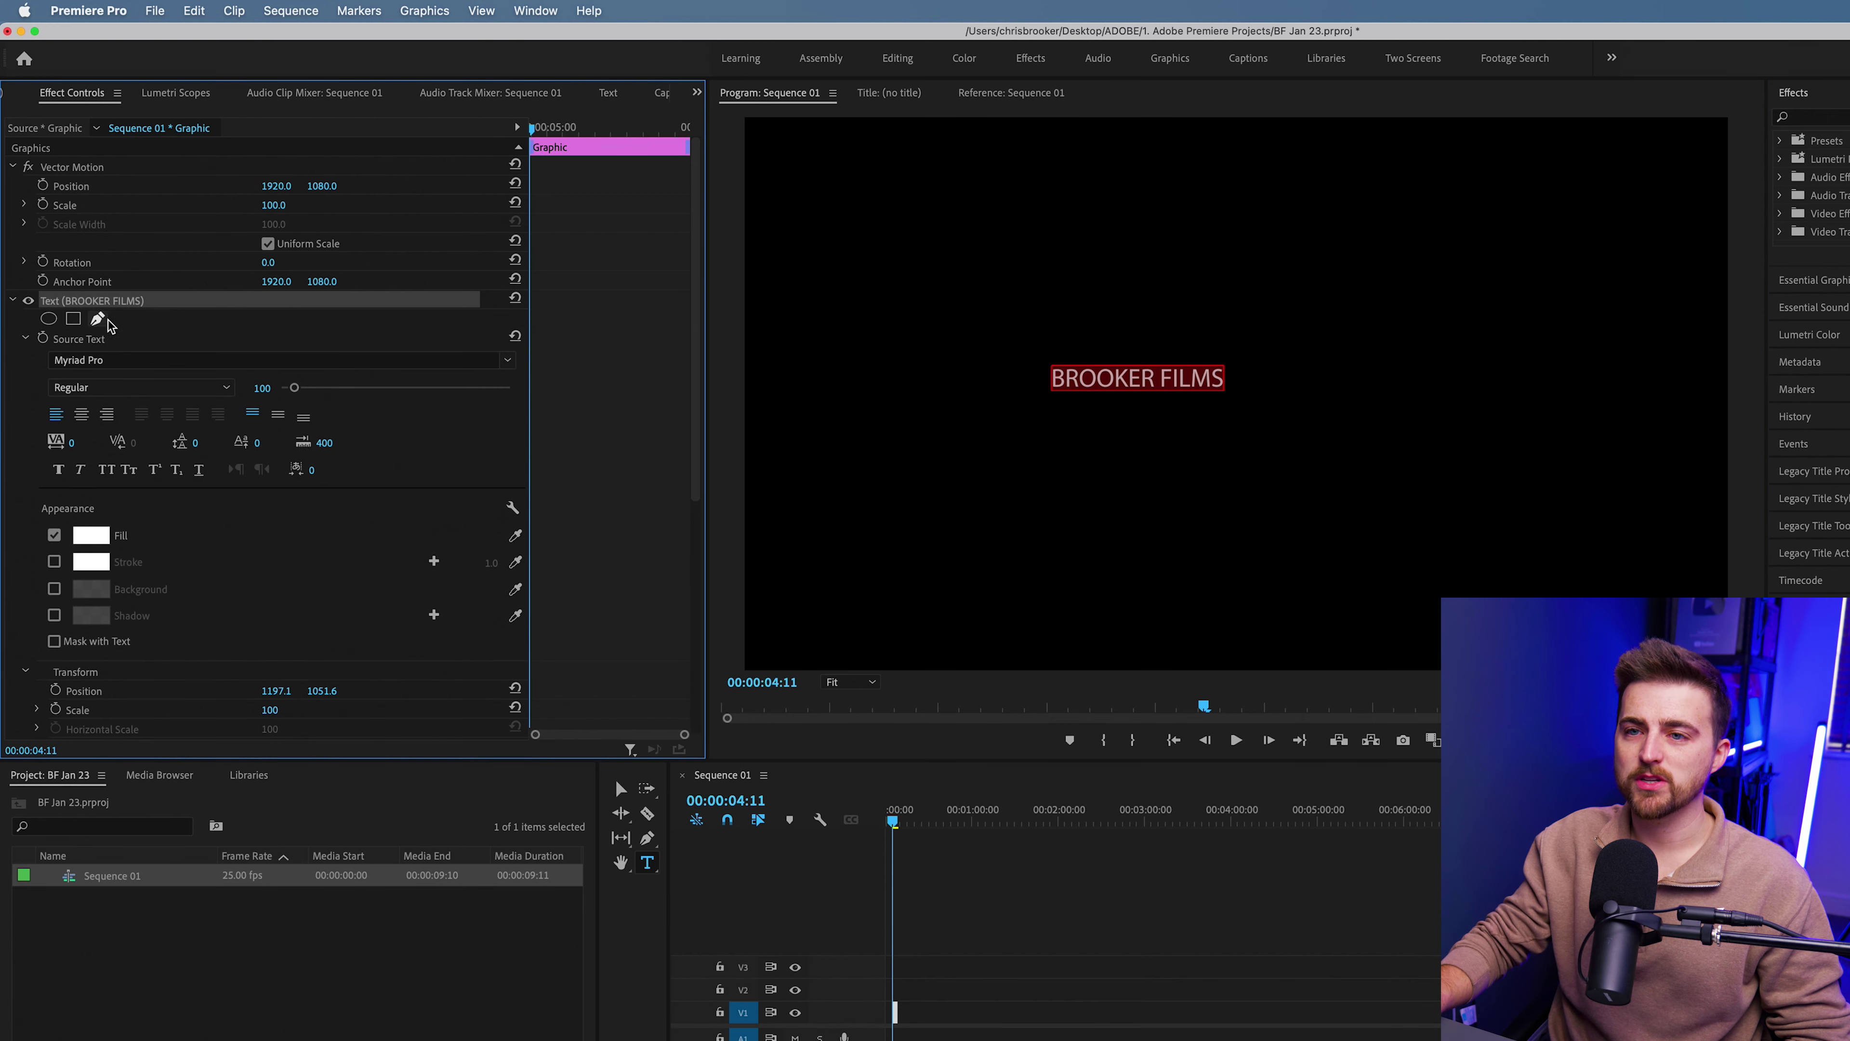
left_click(119, 360)
type("MONT")
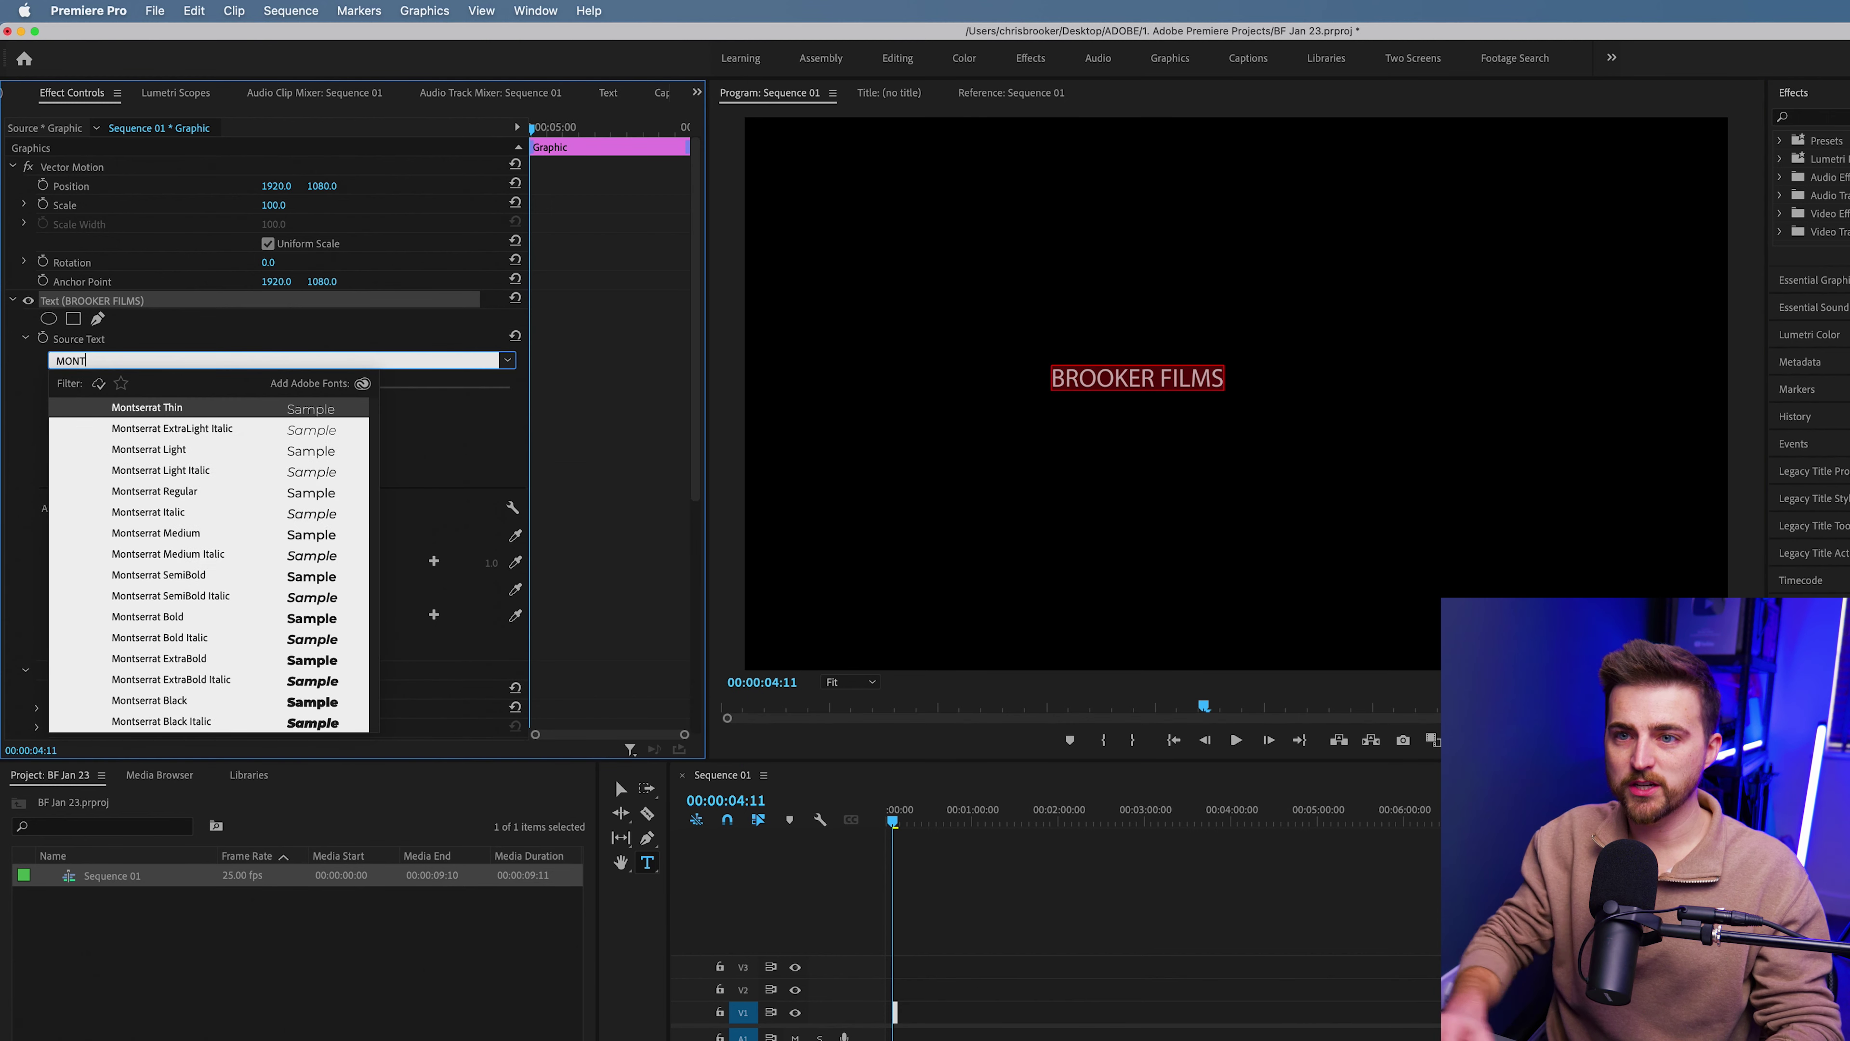
left_click(181, 701)
left_click_drag(303, 397, 313, 393)
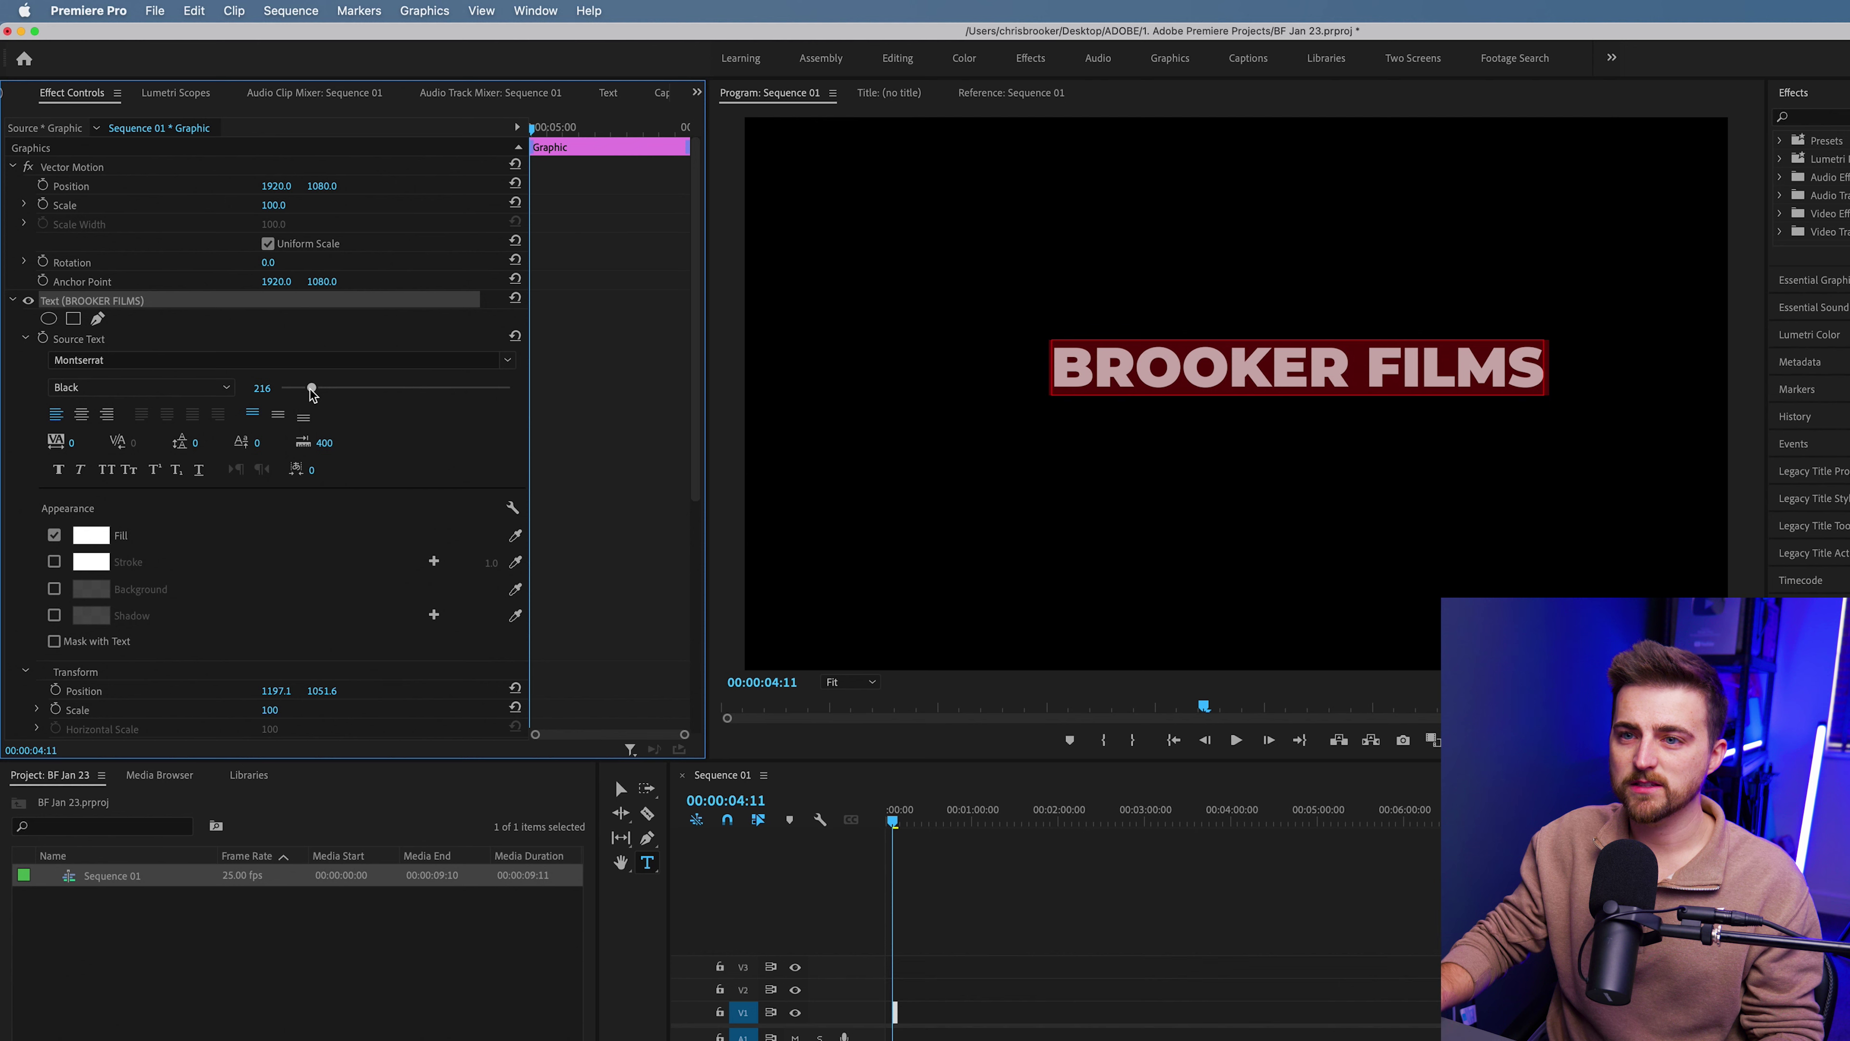
Step: Center-align the title, reset its transform position, and set the clip's vertical Motion position to 1141
left_click(81, 414)
scroll(539, 580, "down", 3)
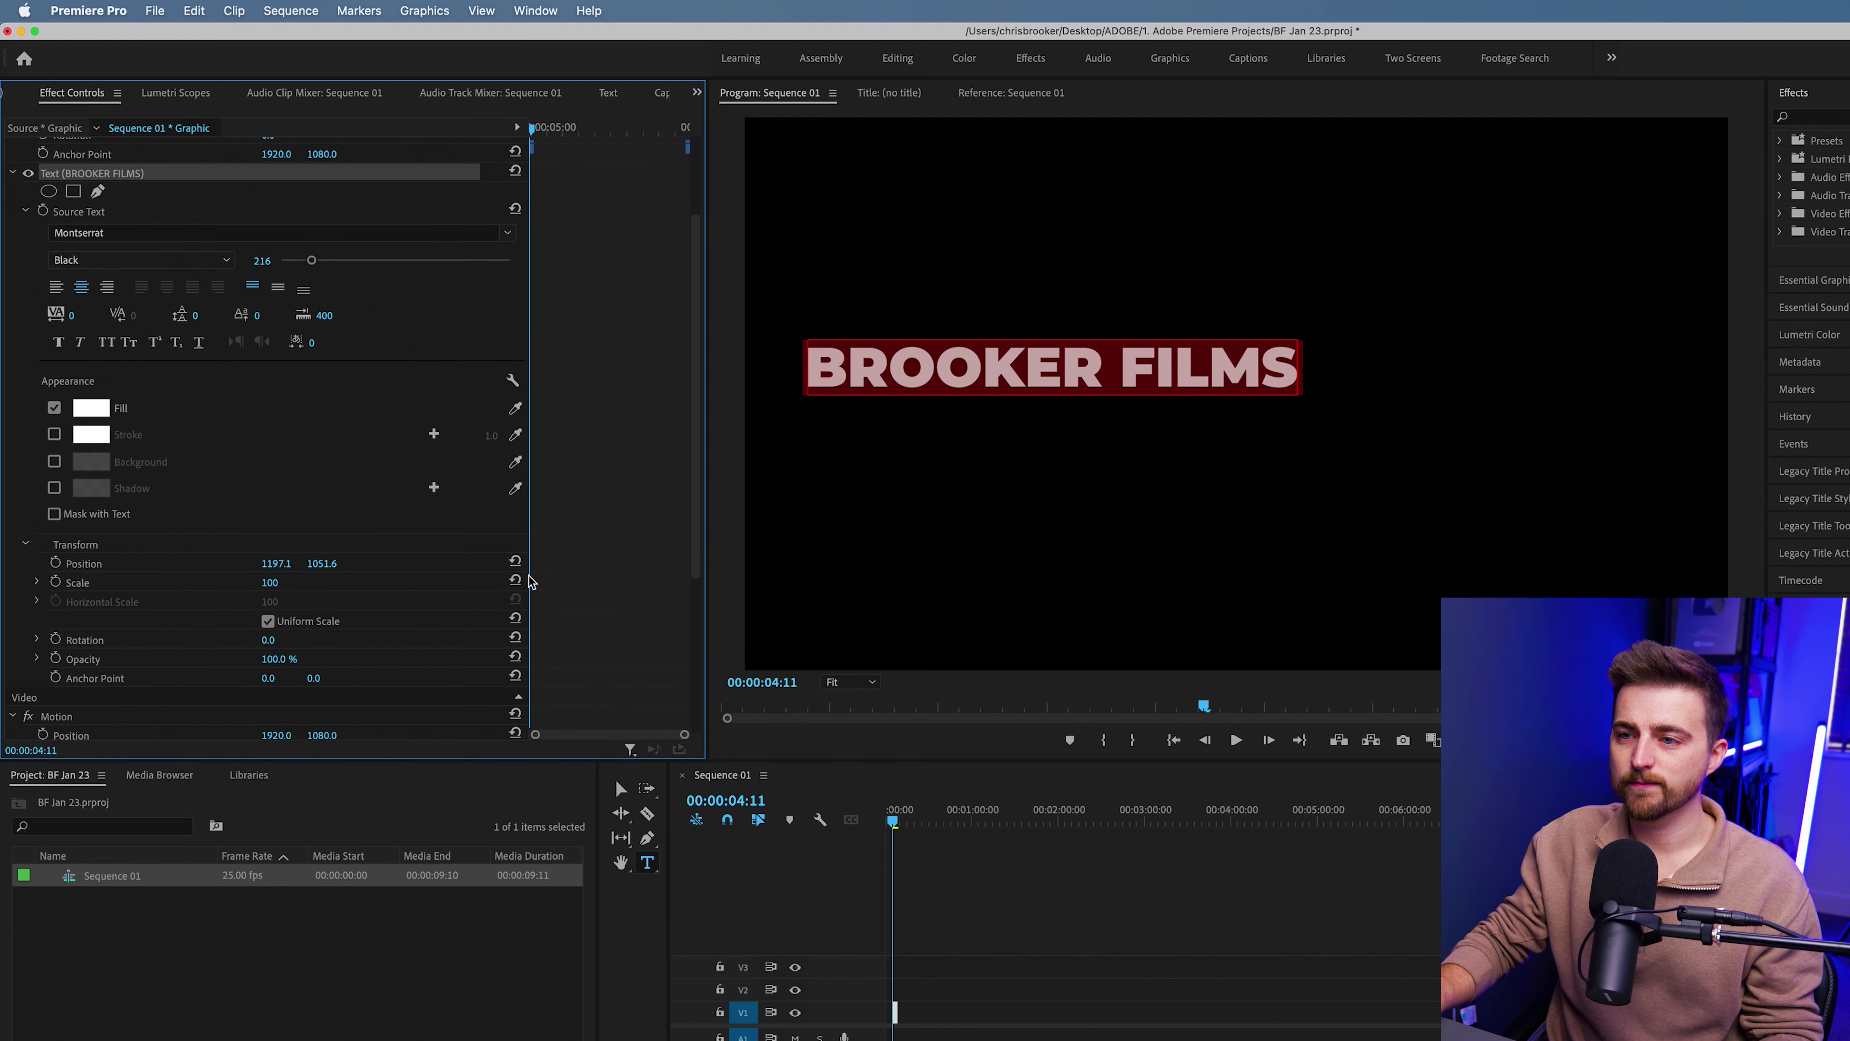
left_click(515, 560)
left_click_drag(320, 735, 327, 737)
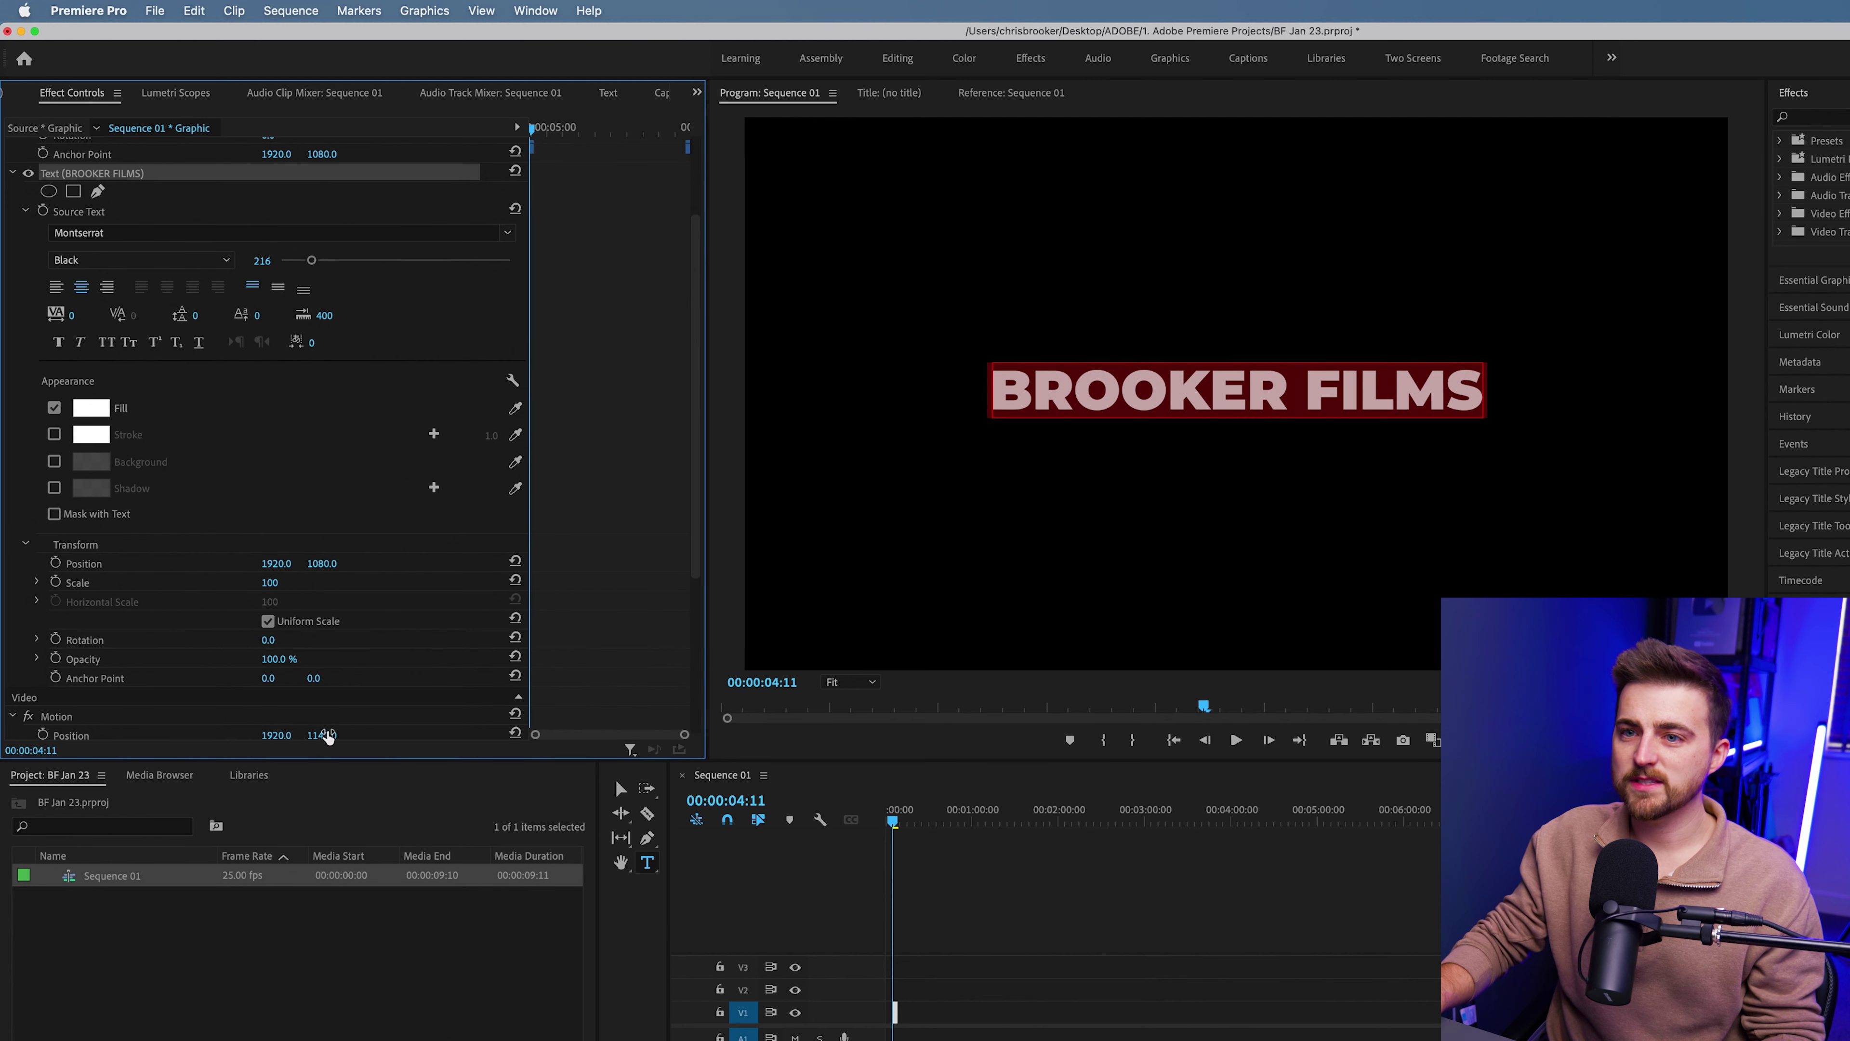
scroll(182, 525, "up", 2)
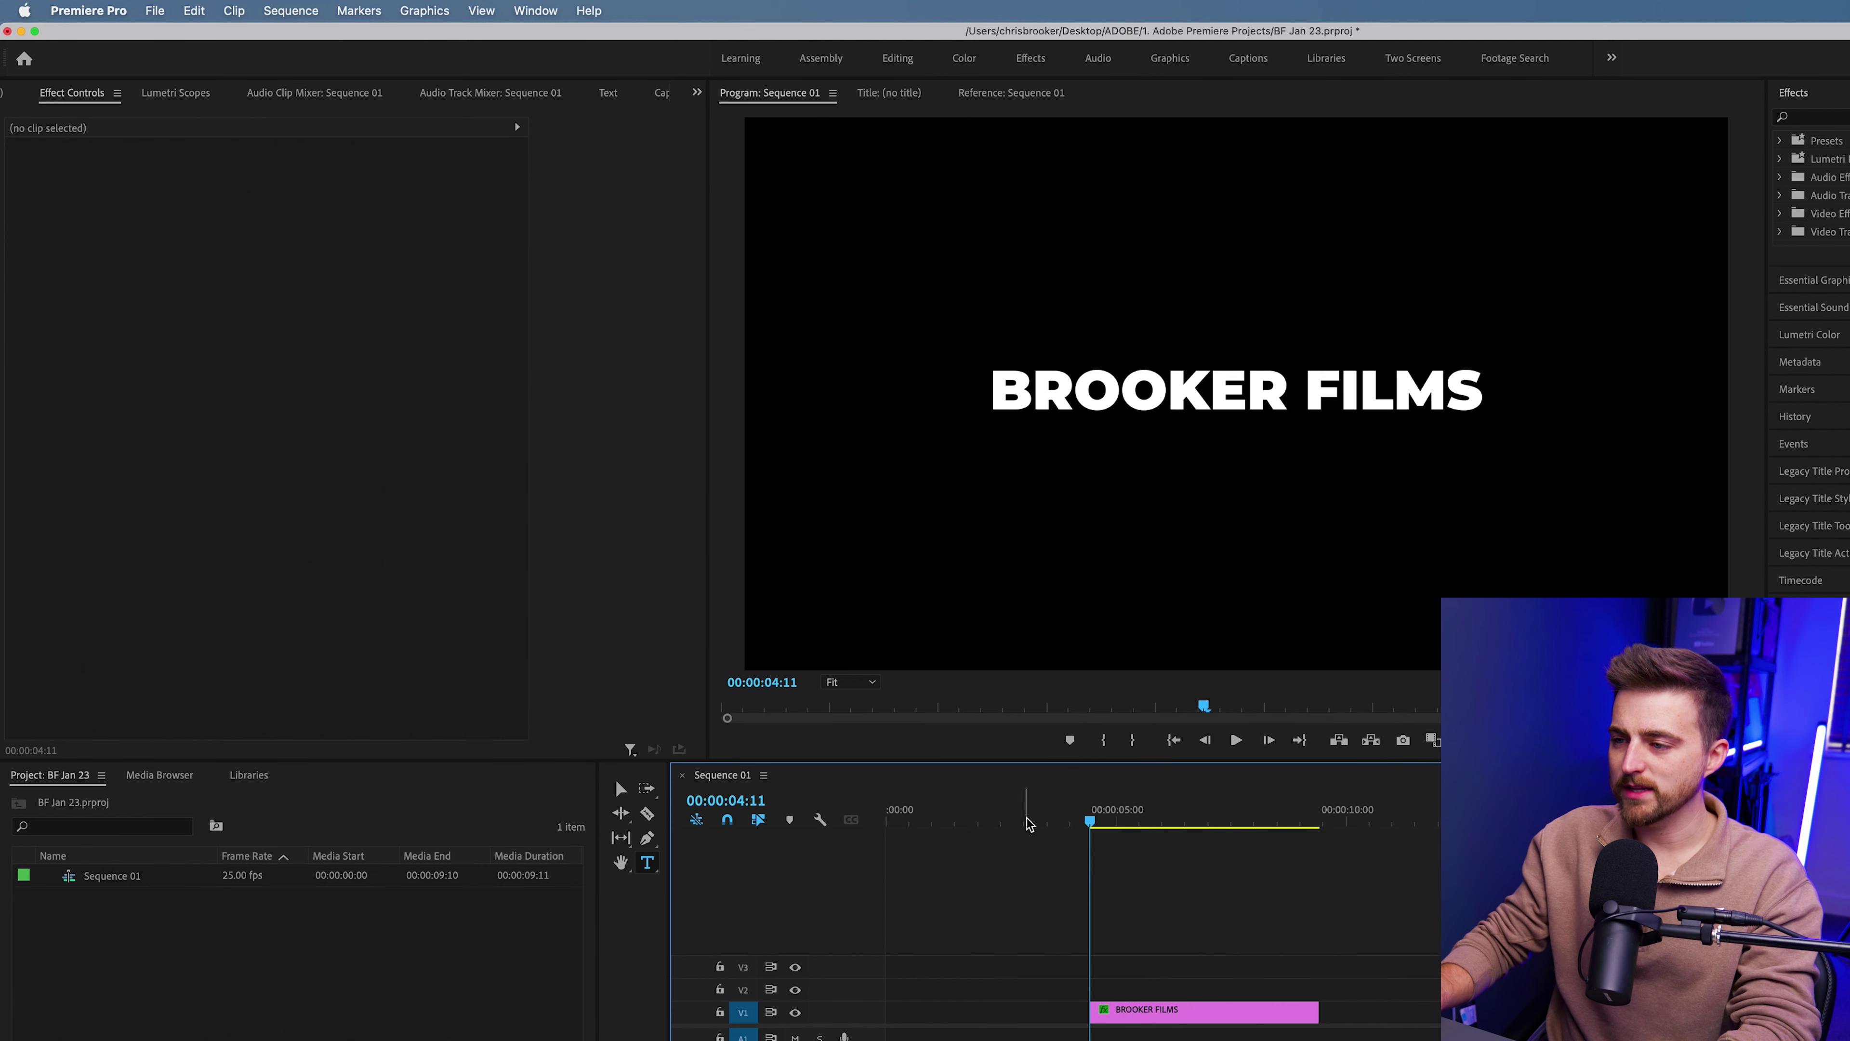
Step: Extend the title clip's start back to the beginning of the sequence and play it
mouse_move(1090, 820)
left_mouse_down()
mouse_move(1170, 824)
mouse_move(1066, 824)
mouse_move(1083, 823)
left_mouse_up()
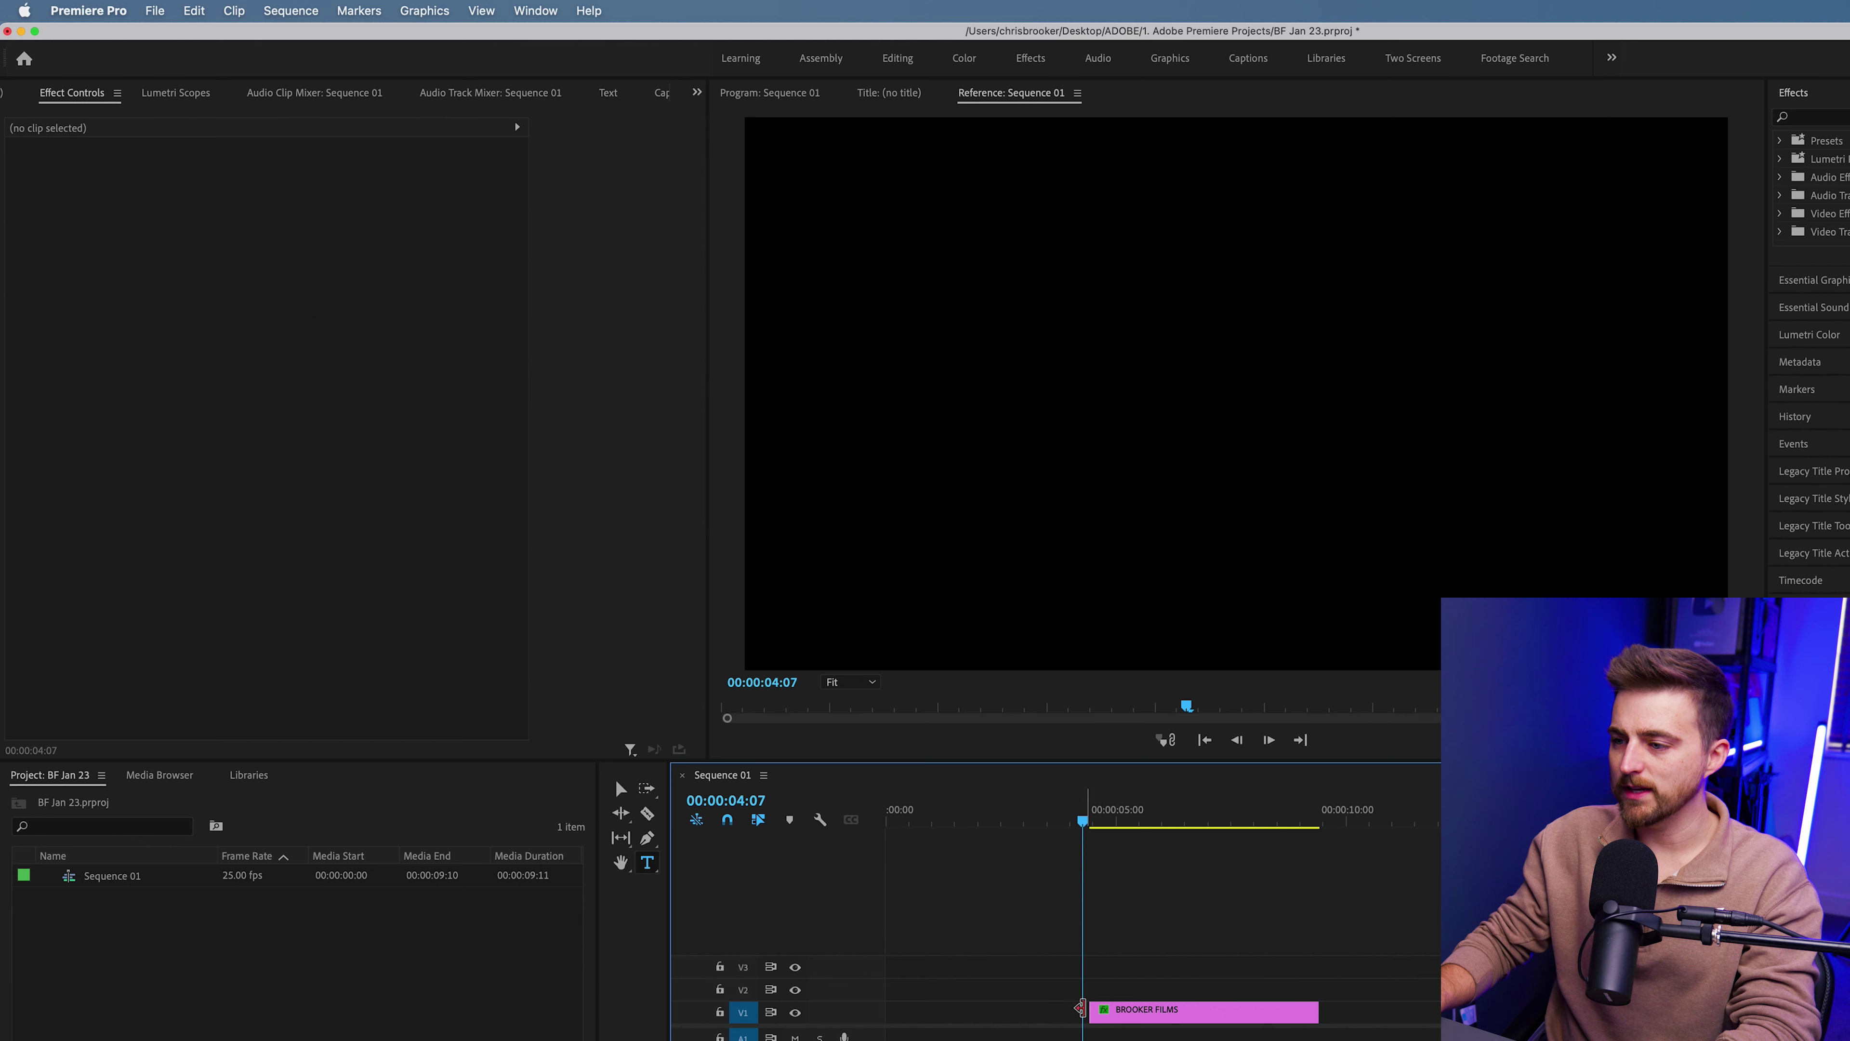
left_click_drag(1080, 1008, 886, 1008)
key("Home")
key("space")
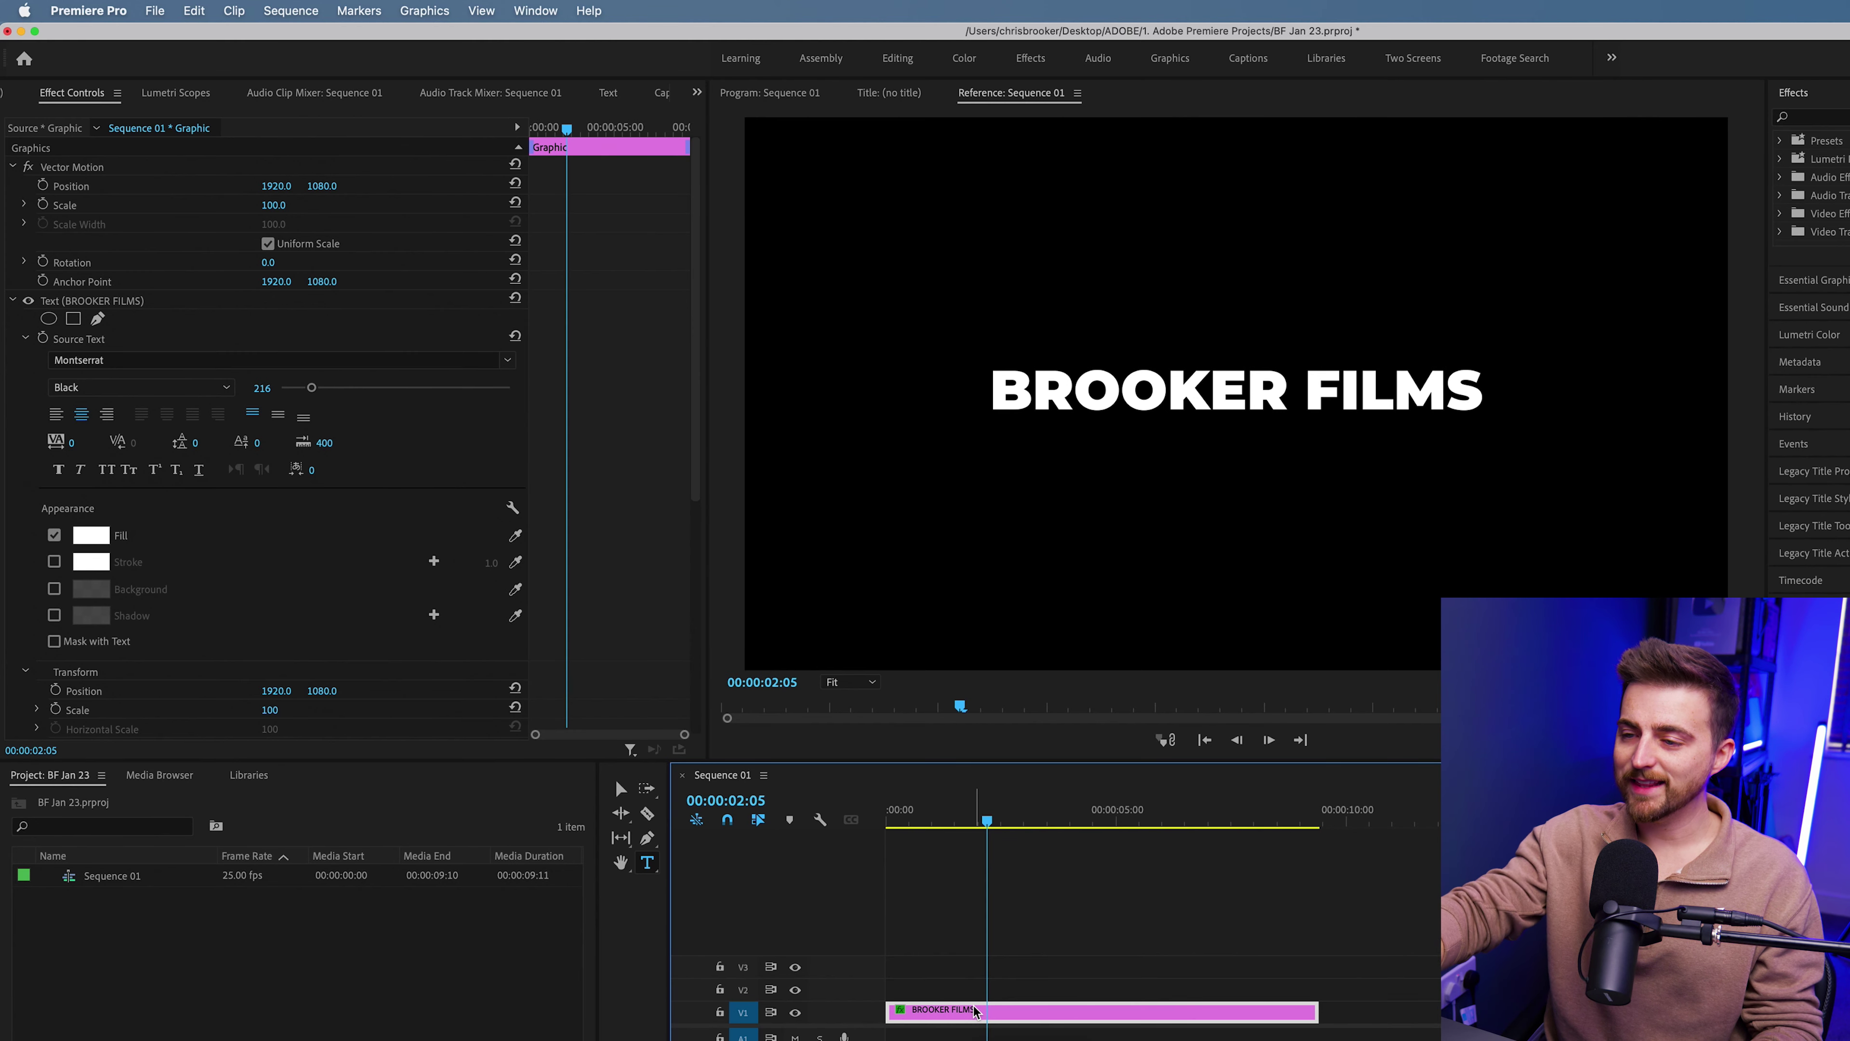
Step: With the preview at 25%, draw a closed four-point pen mask on the clip's Opacity effect, enclosing the entire frame
scroll(646, 355, "down", 8)
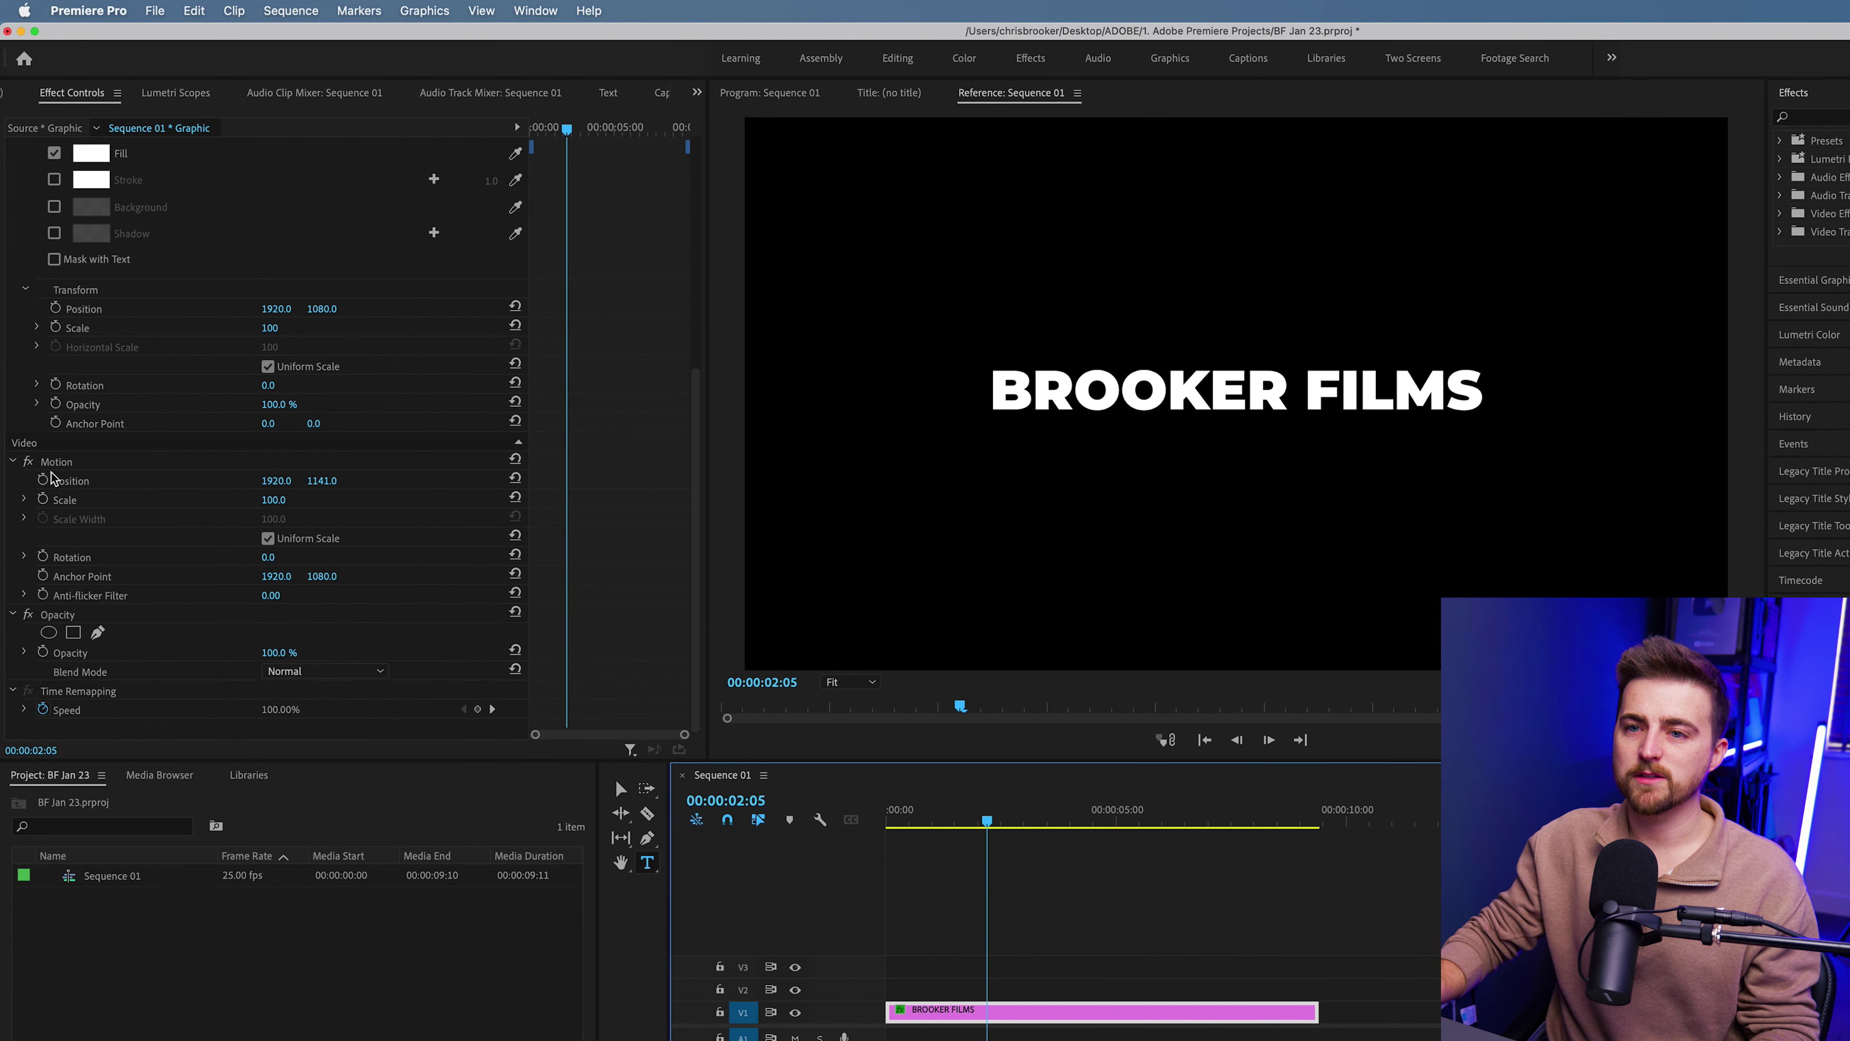
left_click(67, 466)
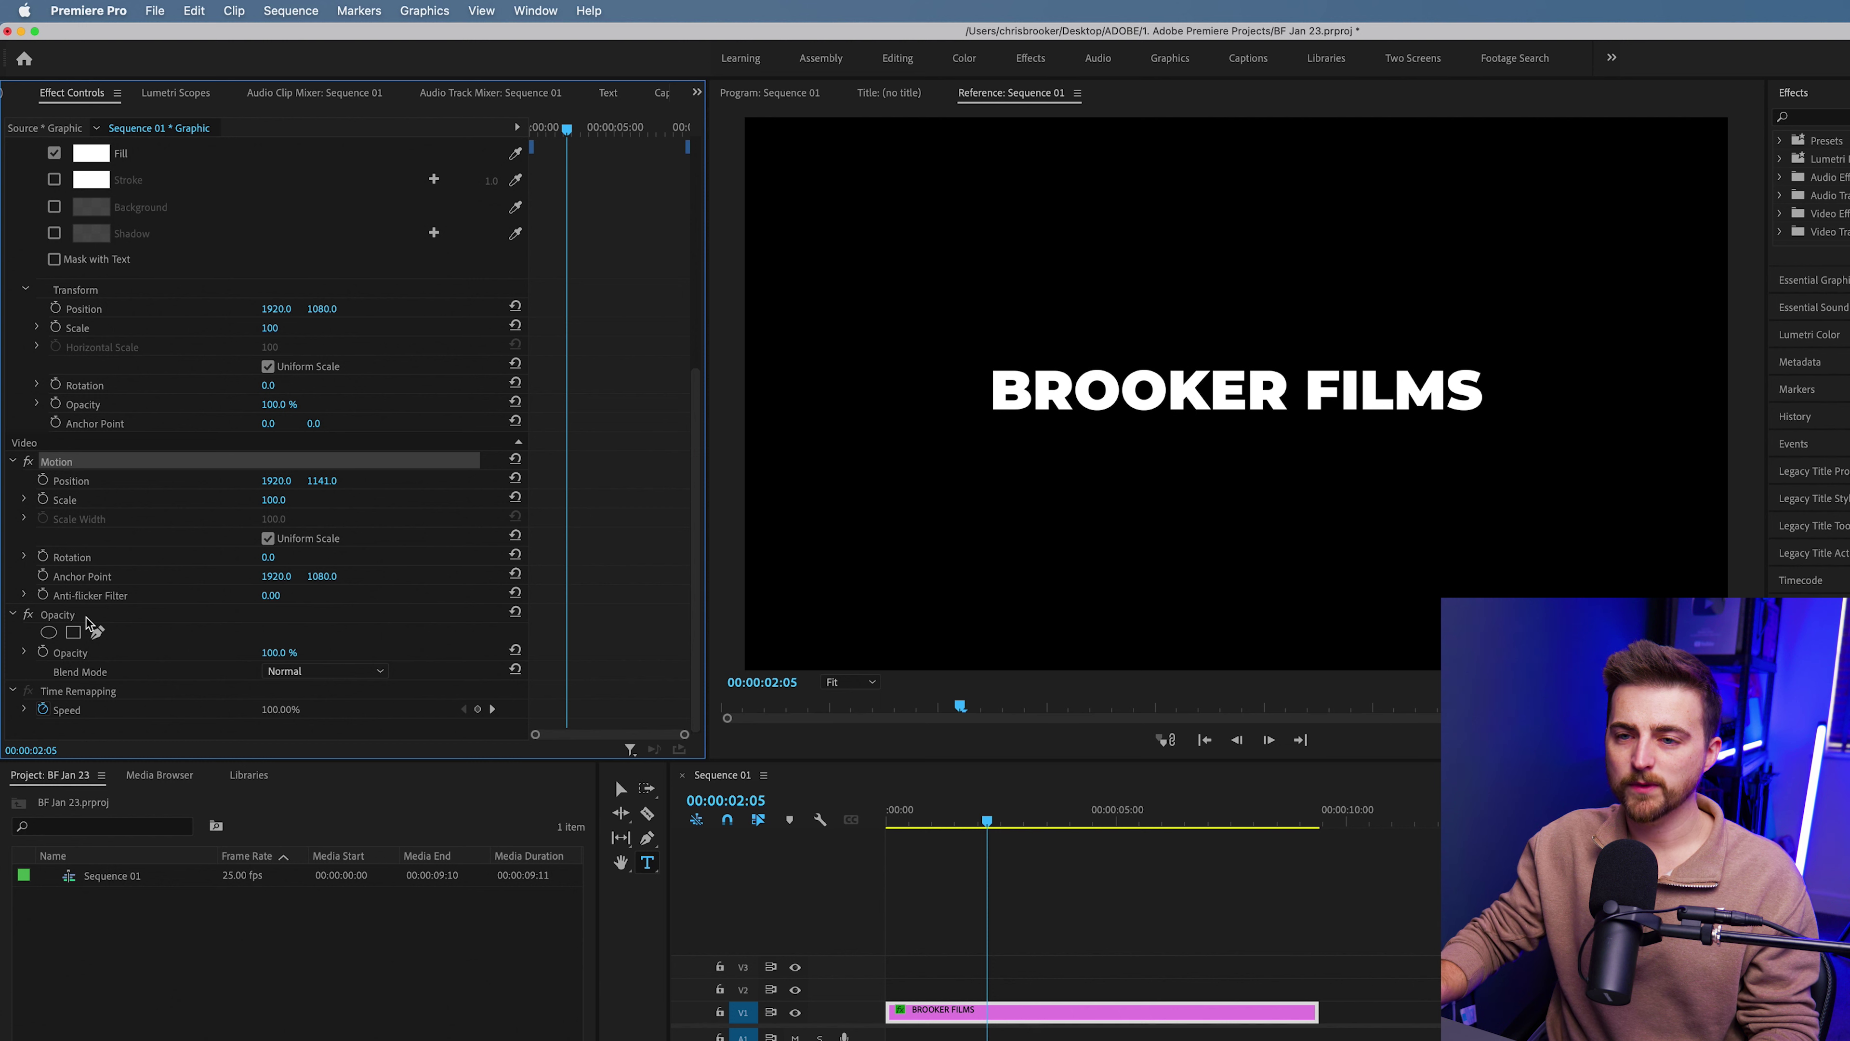
left_click(71, 619)
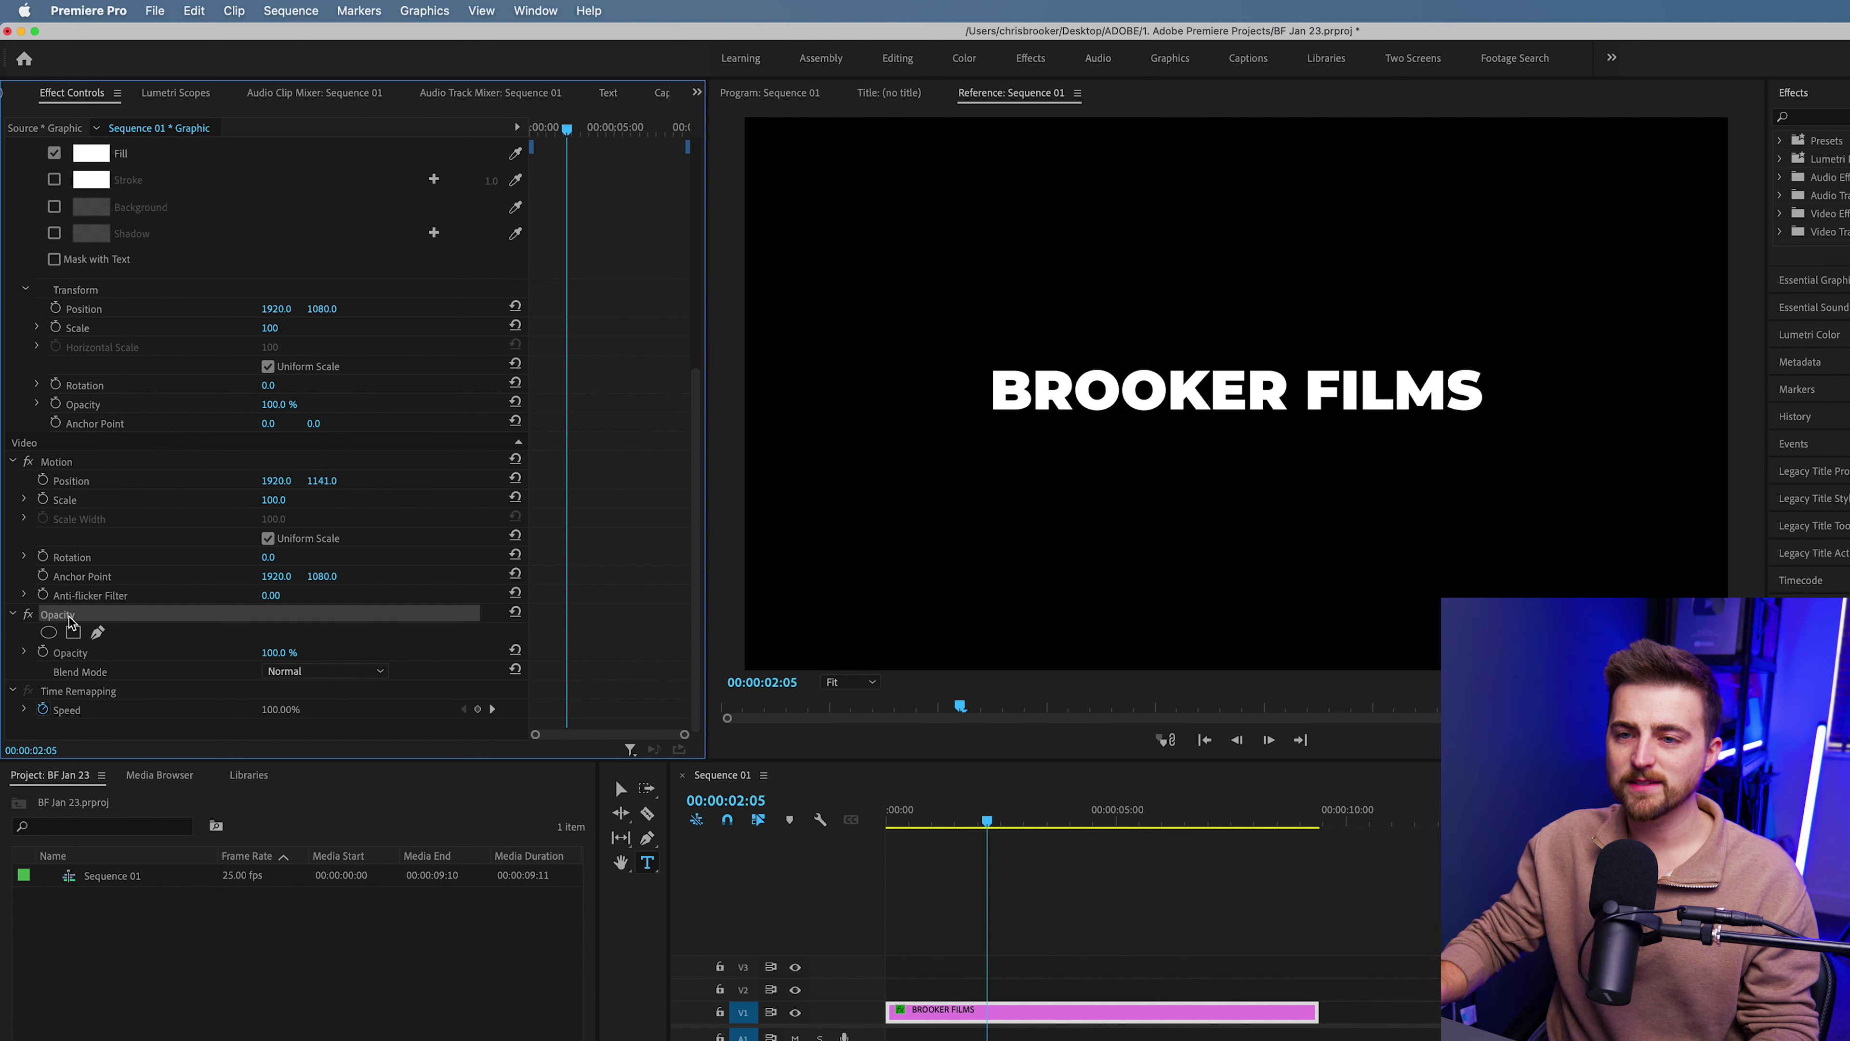
left_click(100, 634)
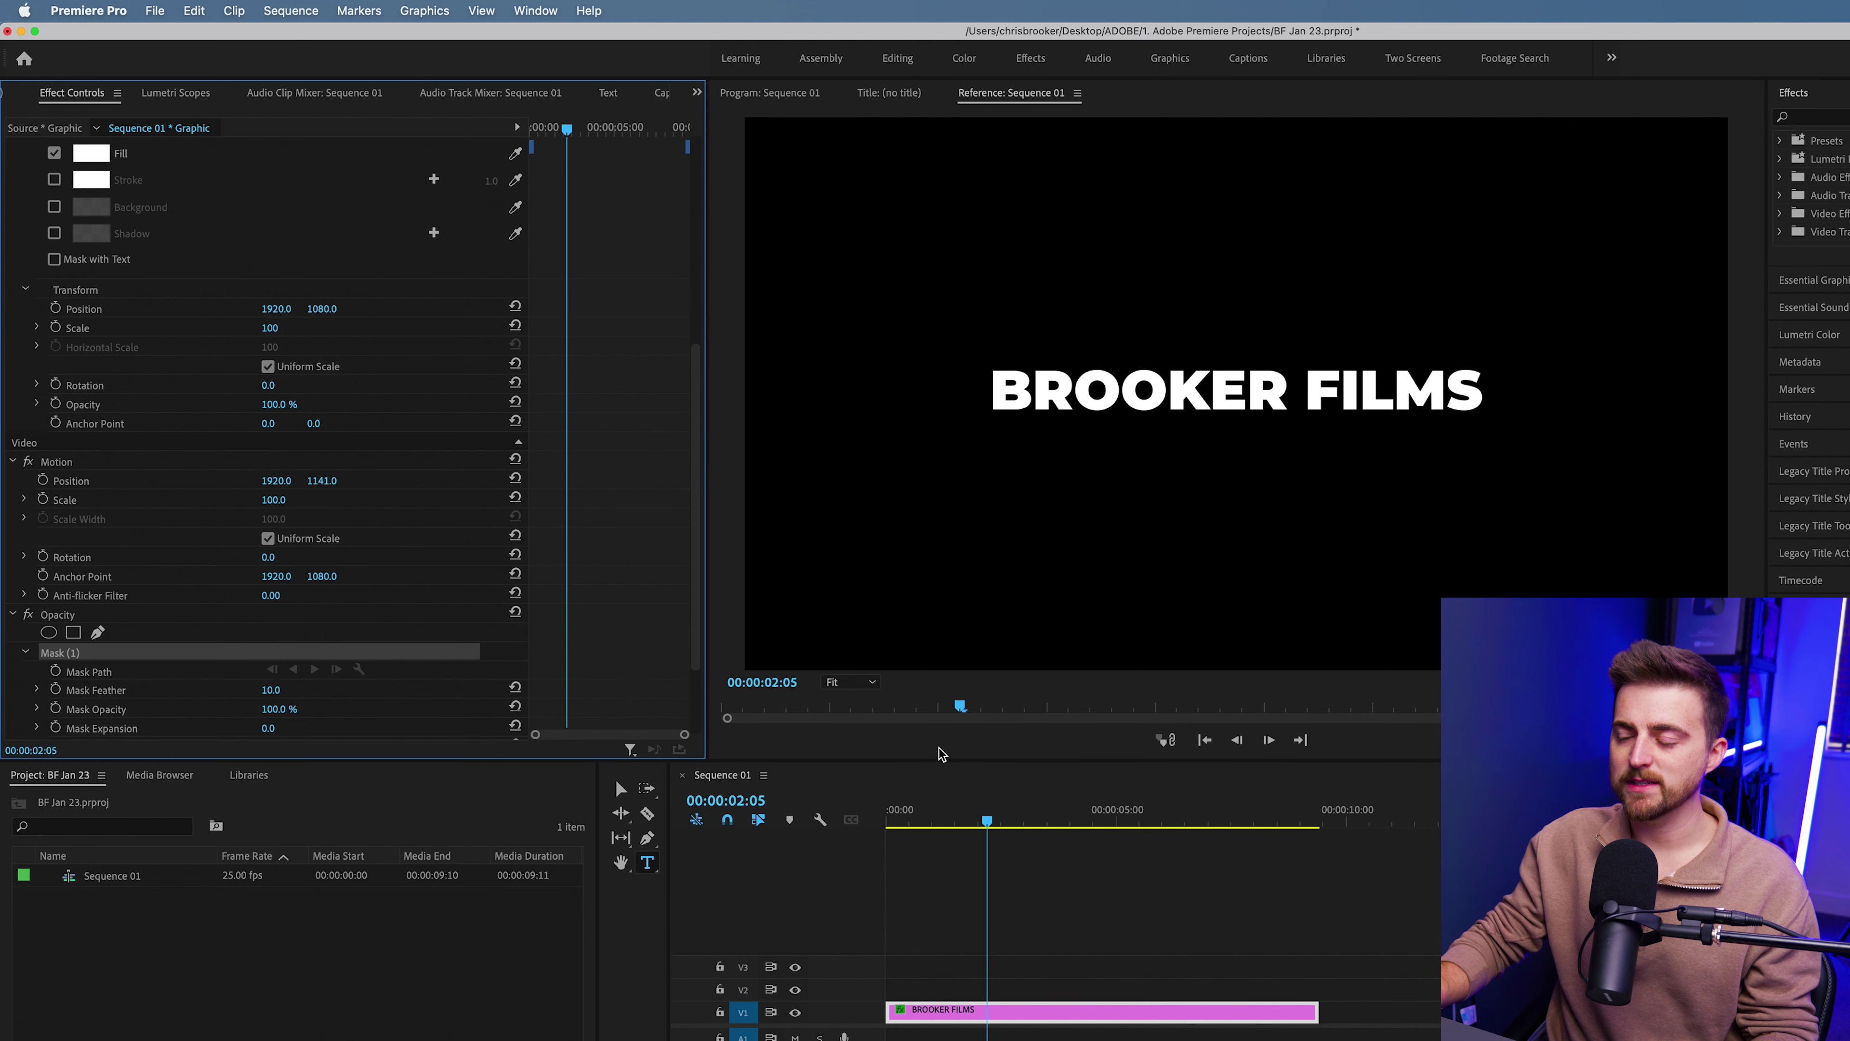
left_click(859, 685)
left_click(850, 763)
left_click(861, 683)
left_click(863, 744)
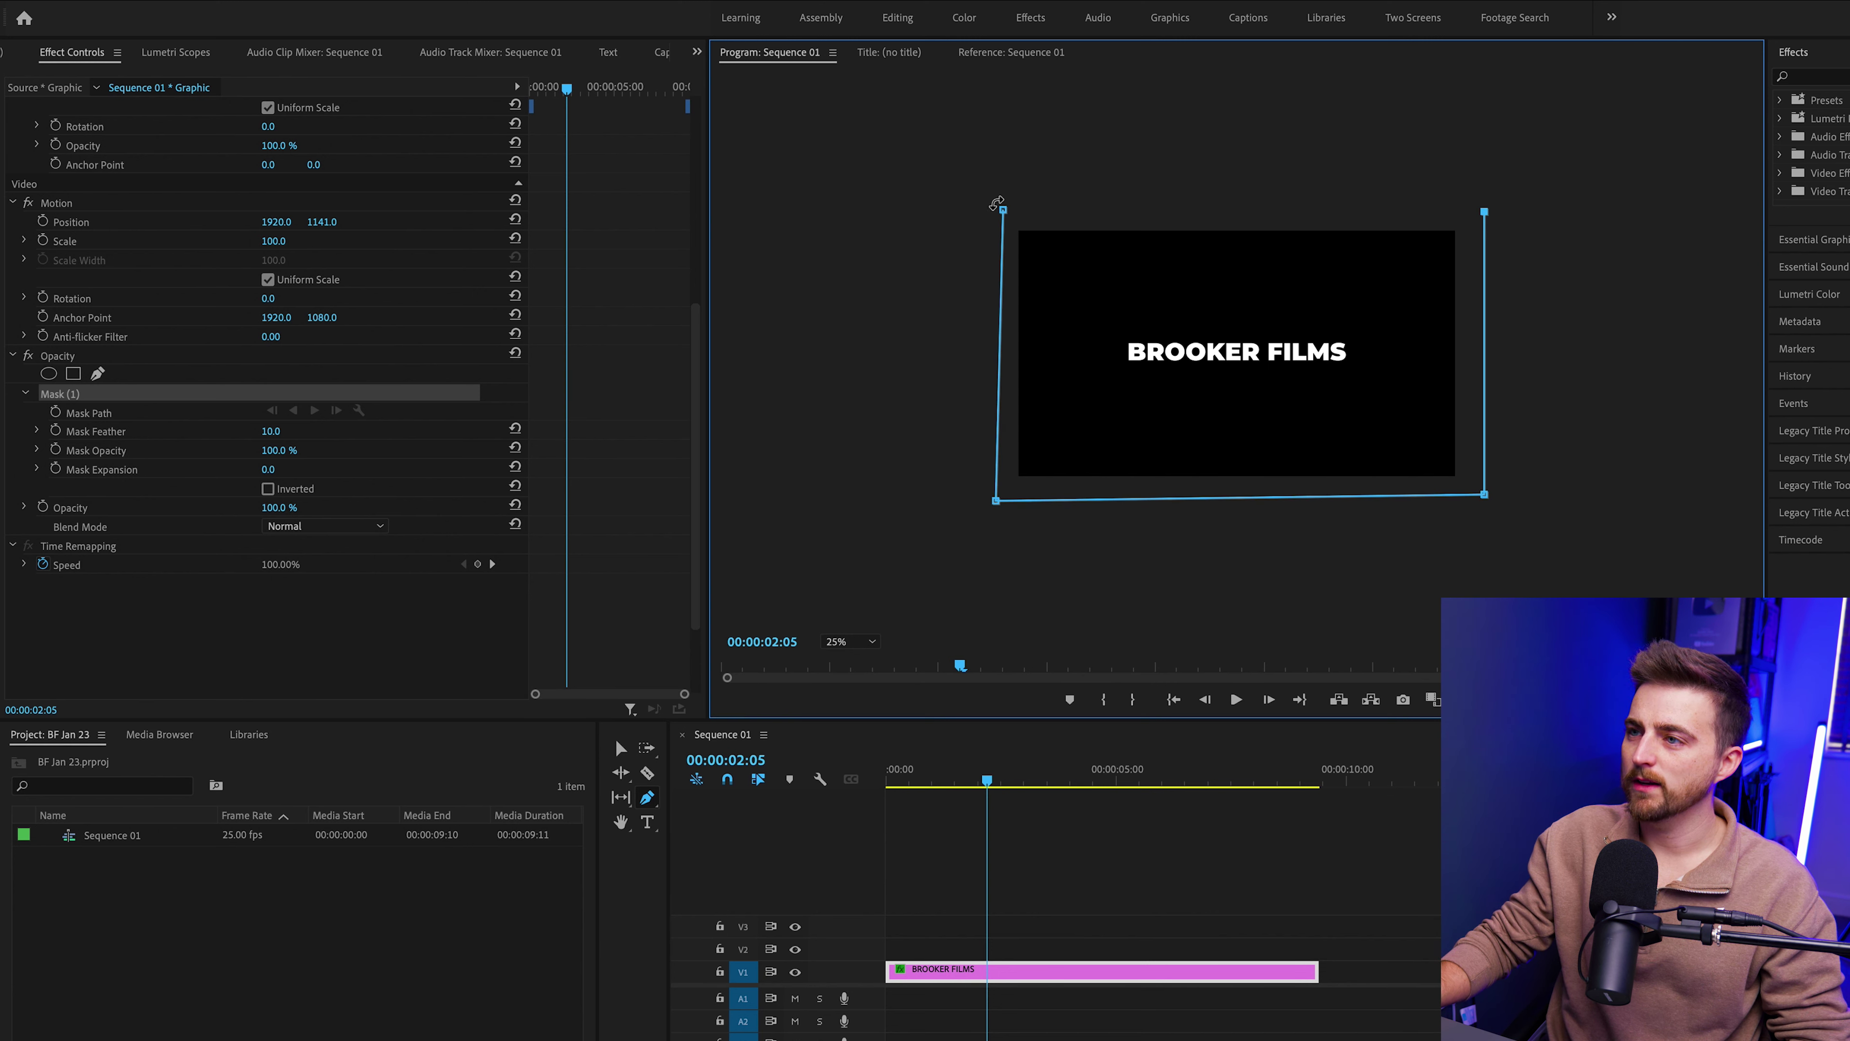
left_click(1002, 212)
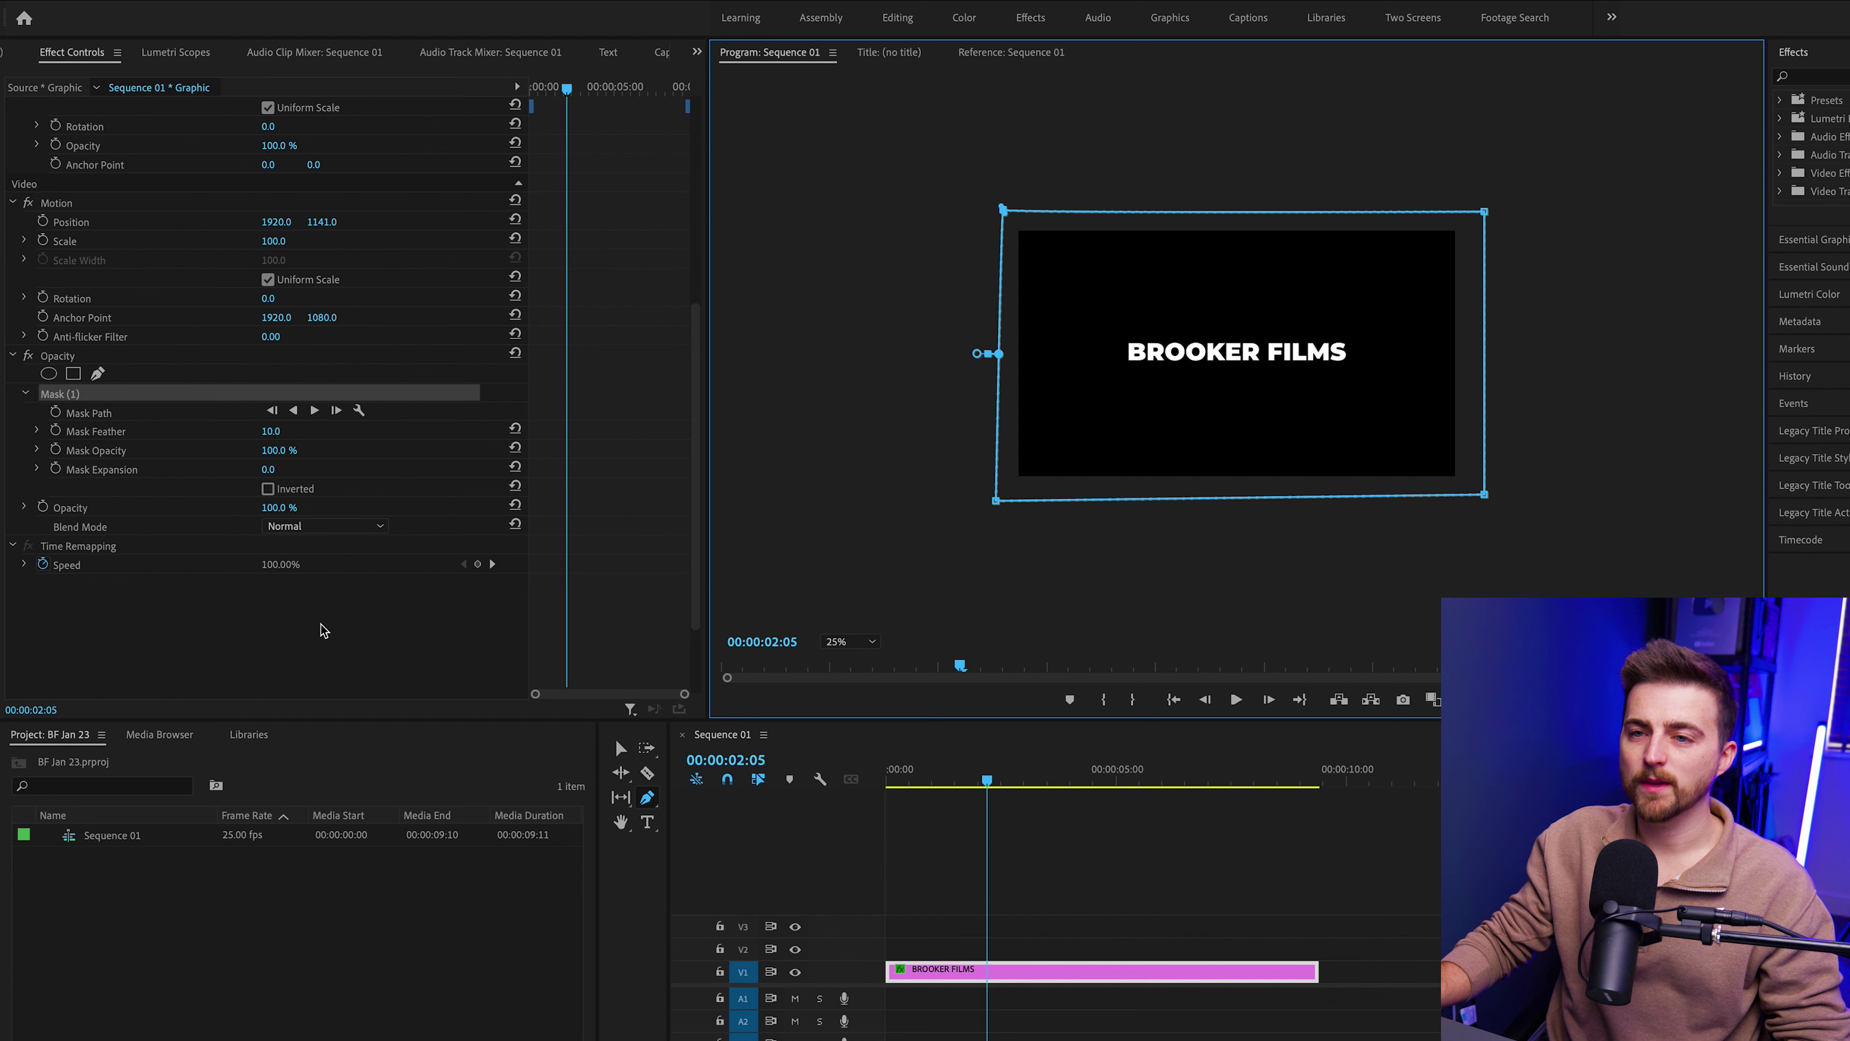
Step: Keyframe the mask path at 00:00:02:05, and at 00:00:00:00 move the mask completely off the frame's left side
left_click_drag(932, 777, 888, 776)
left_click(56, 412)
scroll(58, 412, "up", 3)
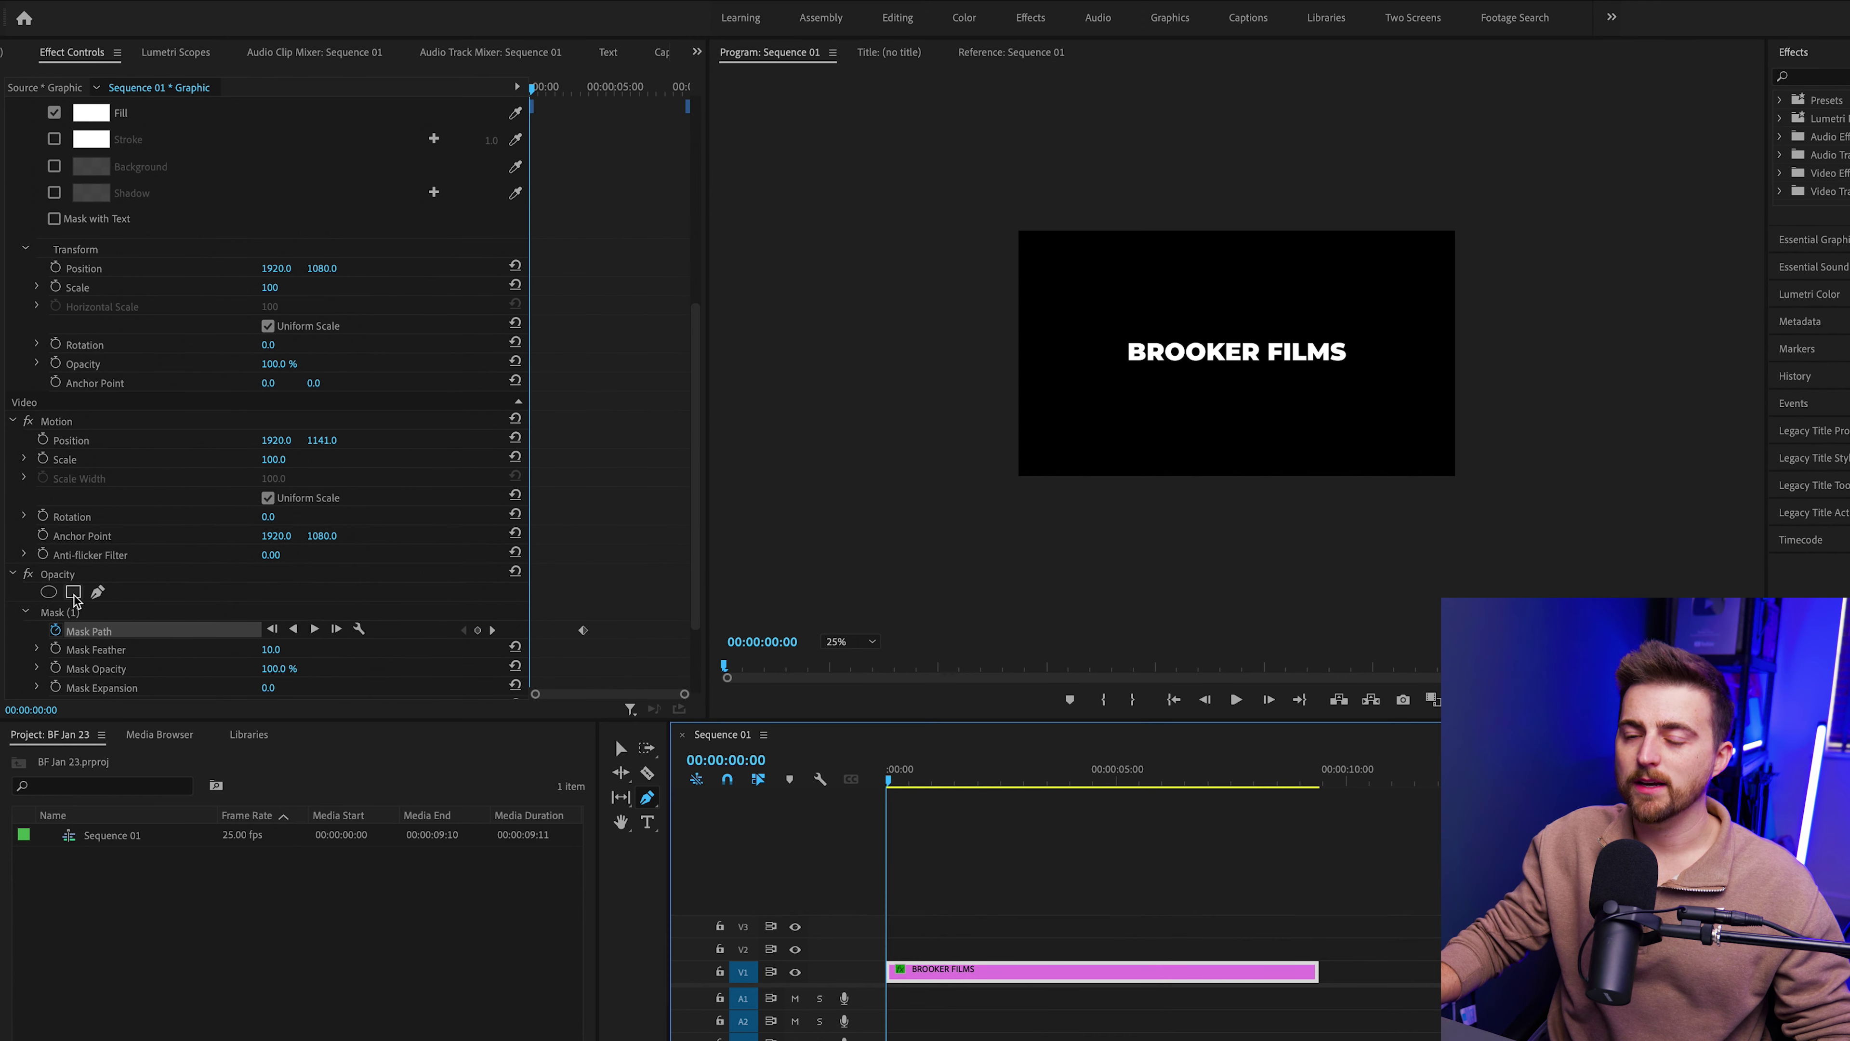
left_click(73, 612)
left_click_drag(1361, 282, 842, 284)
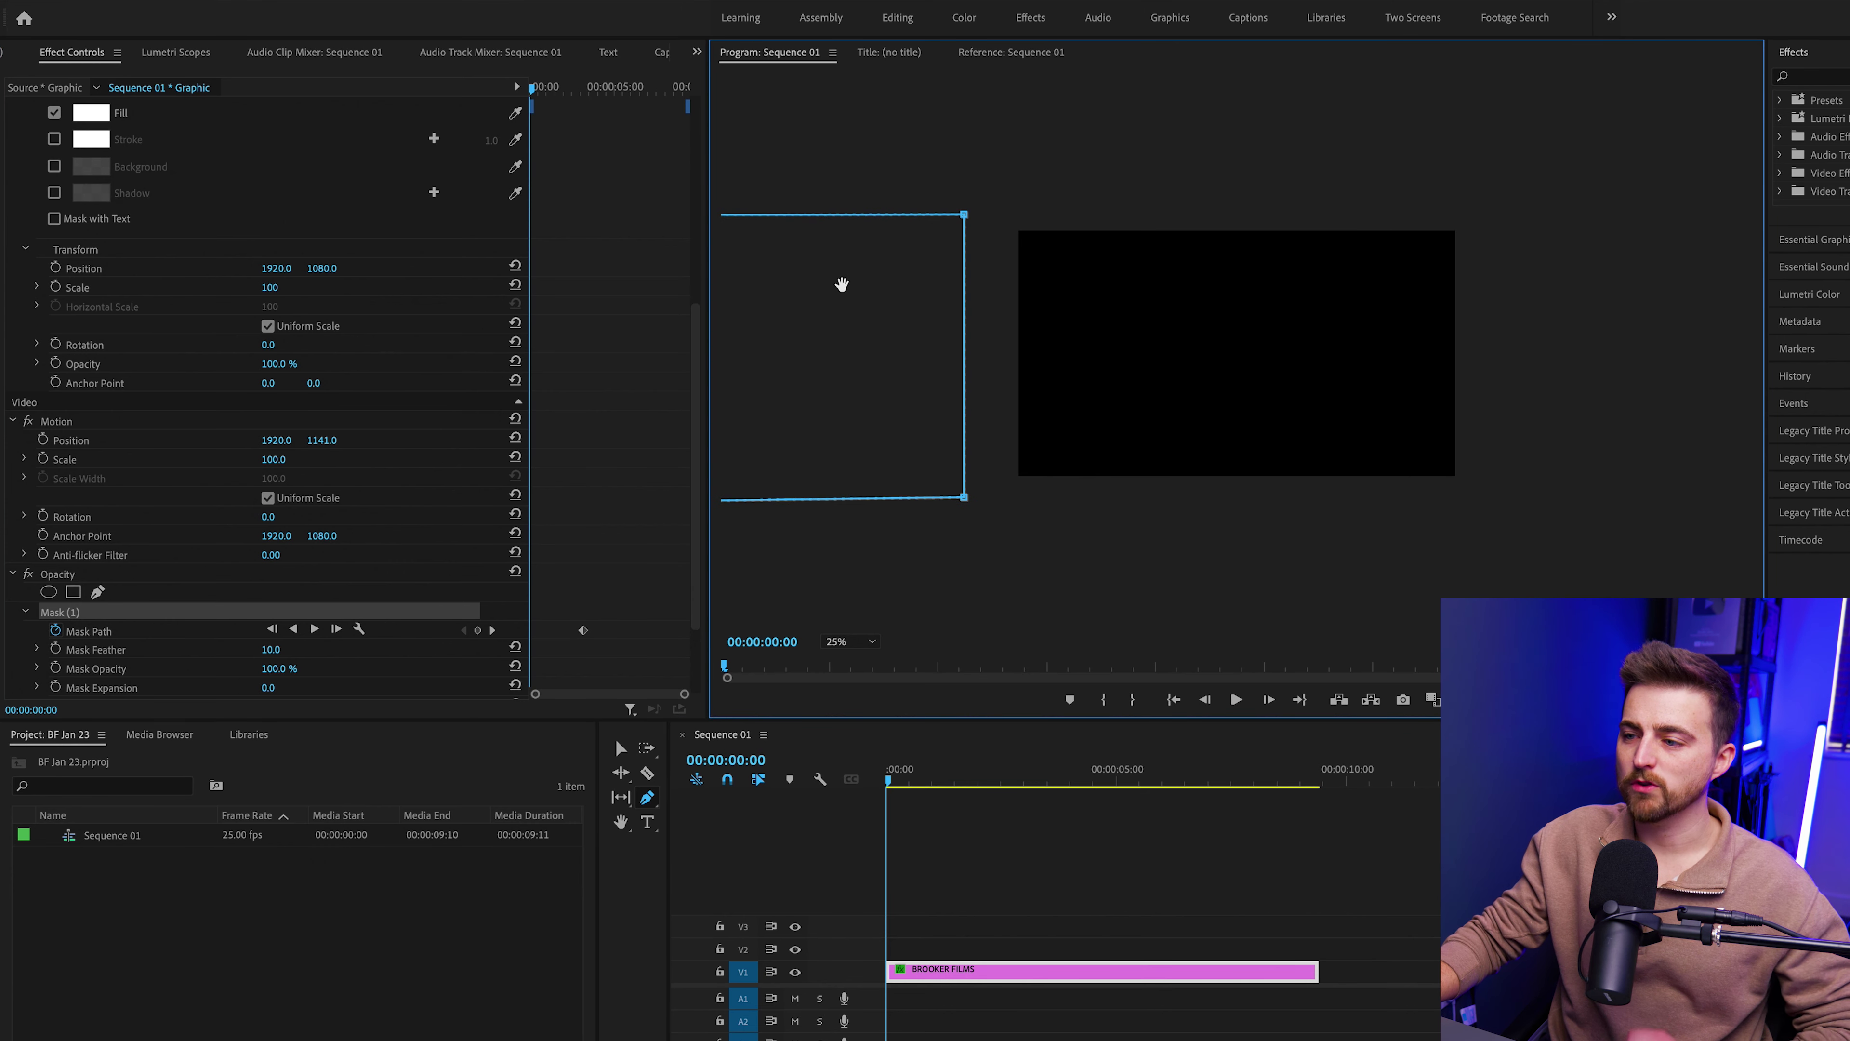
Step: Play back the mask reveal and fit the preview to the monitor
key("space")
left_click(850, 641)
left_click(850, 661)
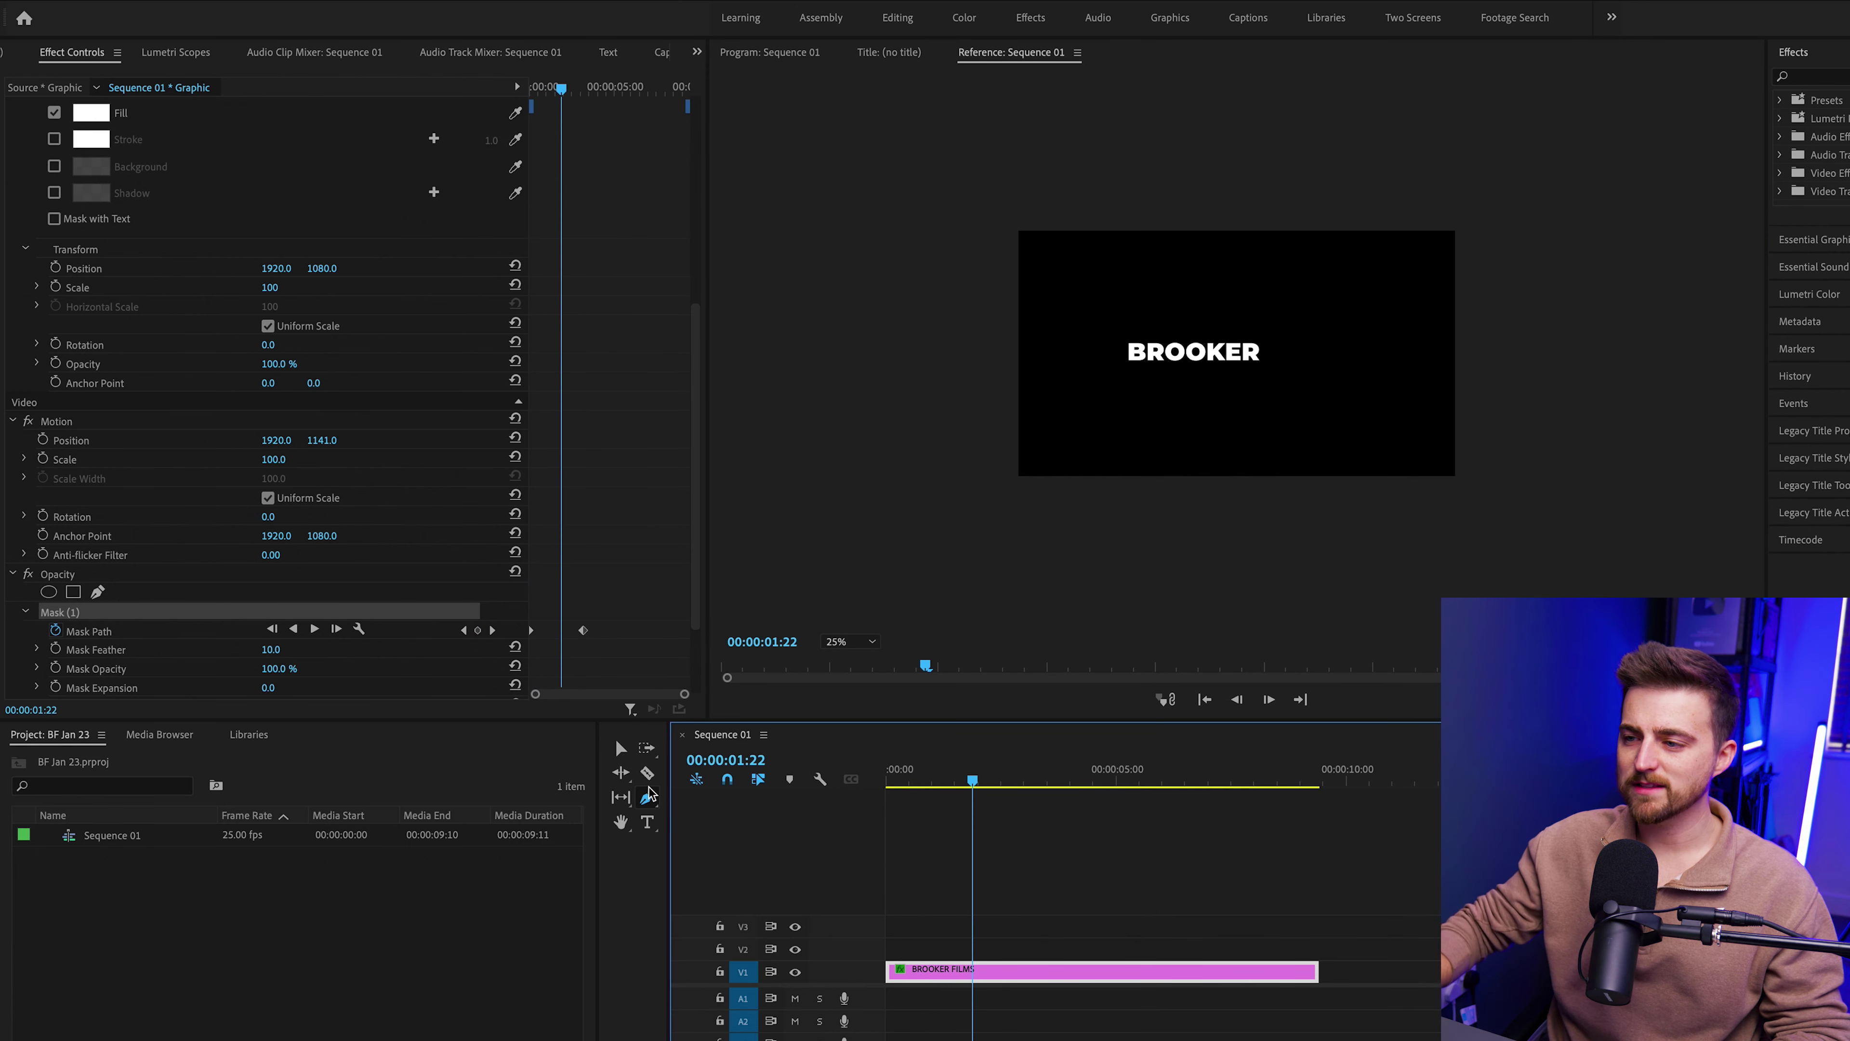
Step: With the playhead at 00:00:01:10, set the mask feather to 699 and play the reveal from the start
left_click_drag(974, 790, 950, 788)
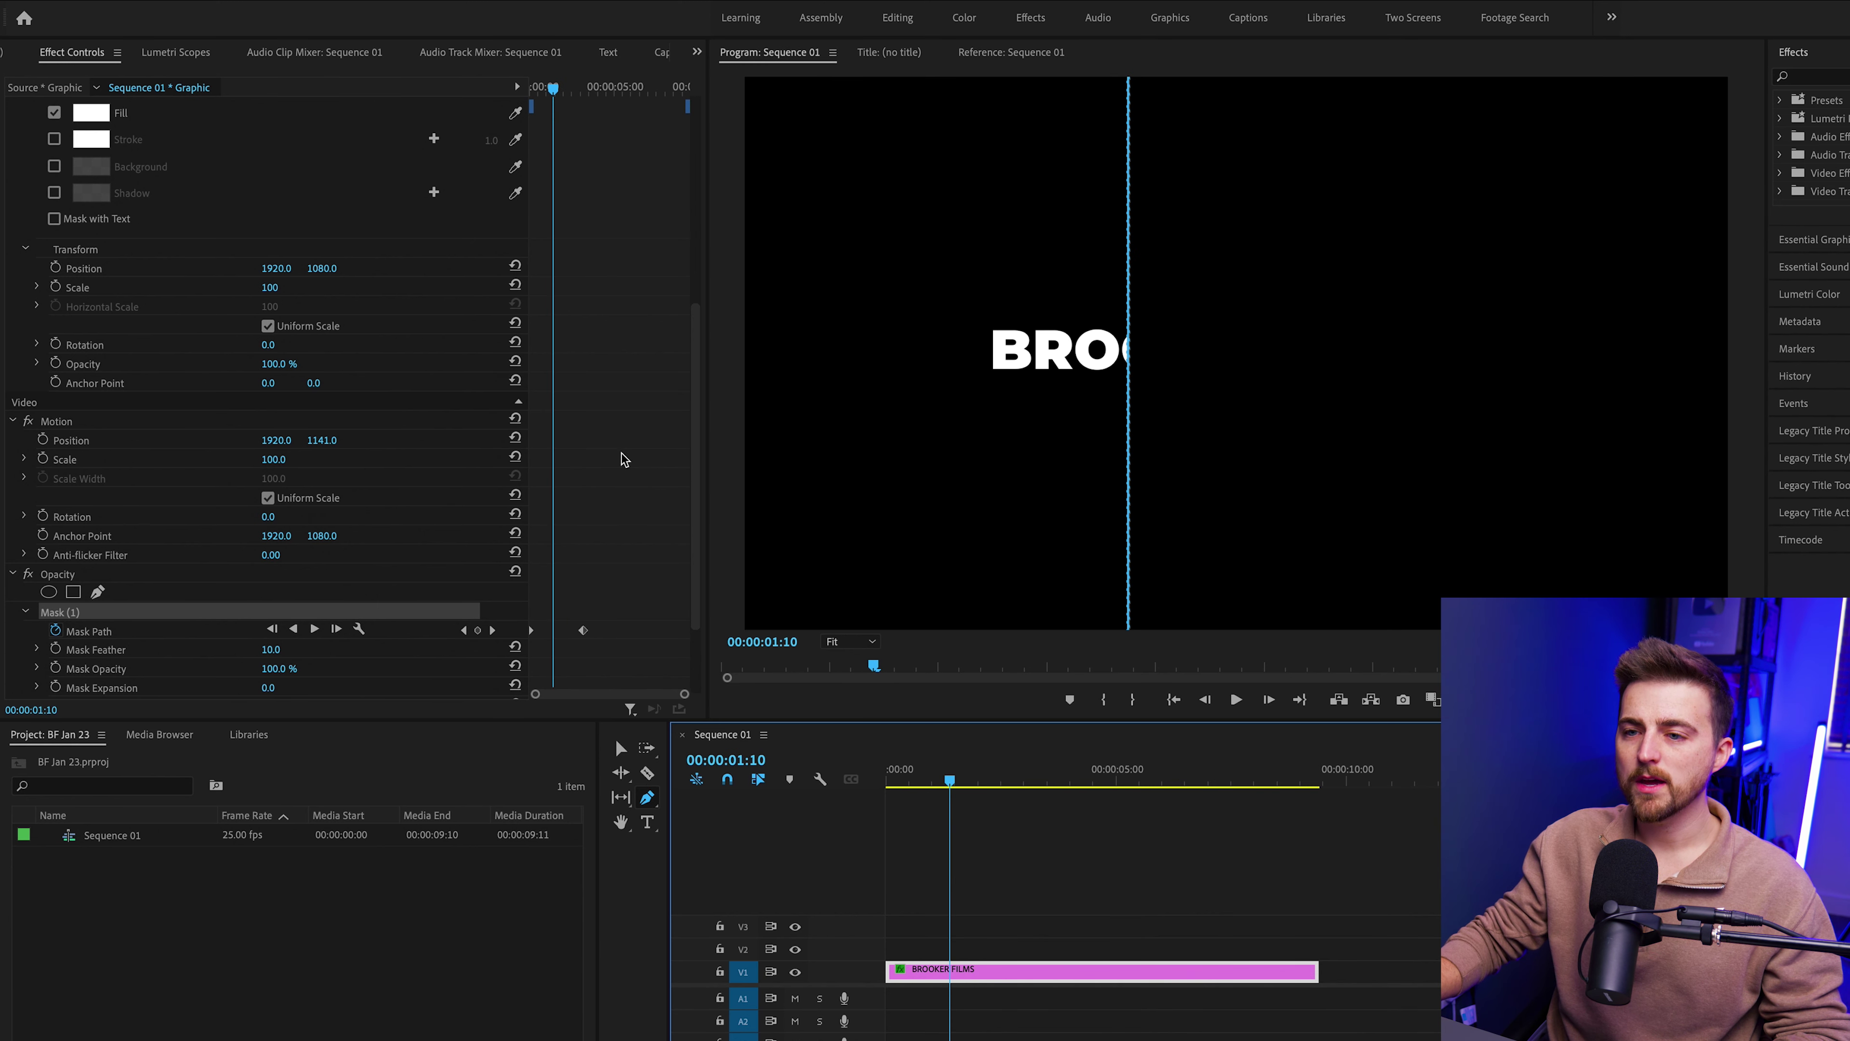
scroll(623, 459, "down", 3)
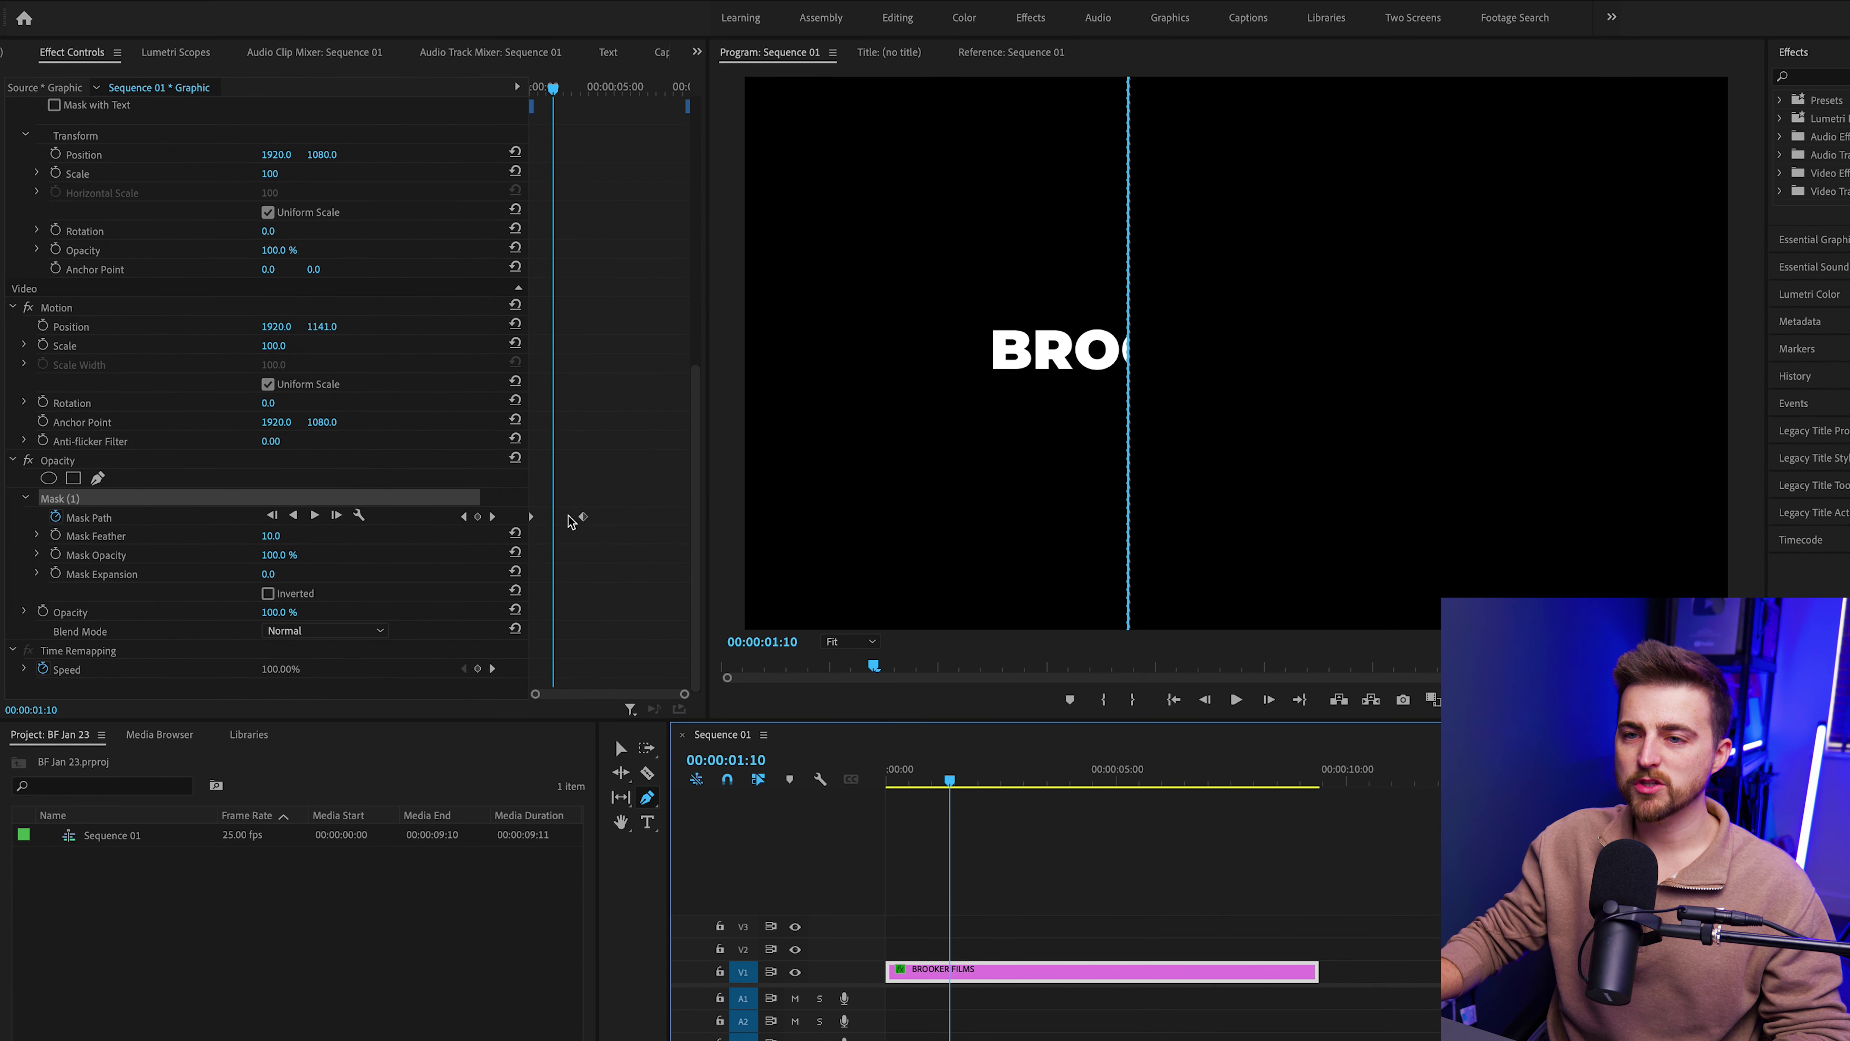
left_click_drag(292, 537, 467, 536)
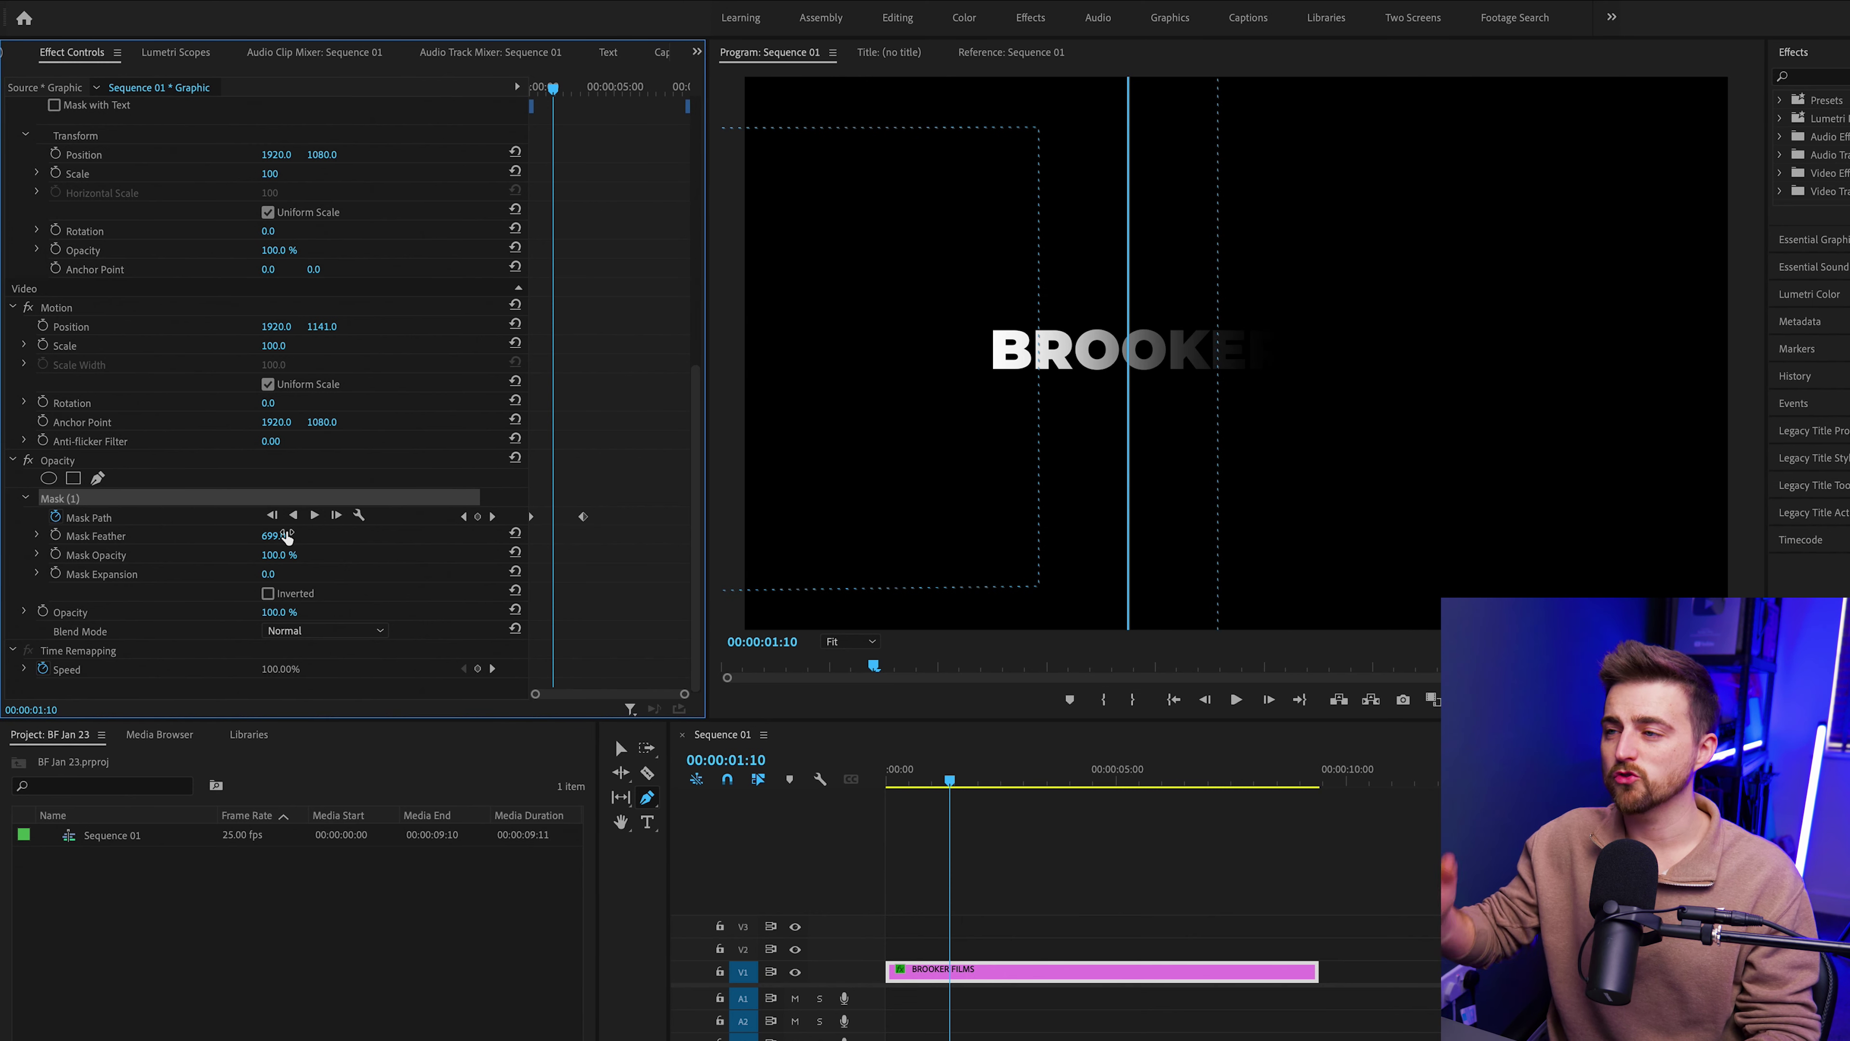
key("Home")
key("space")
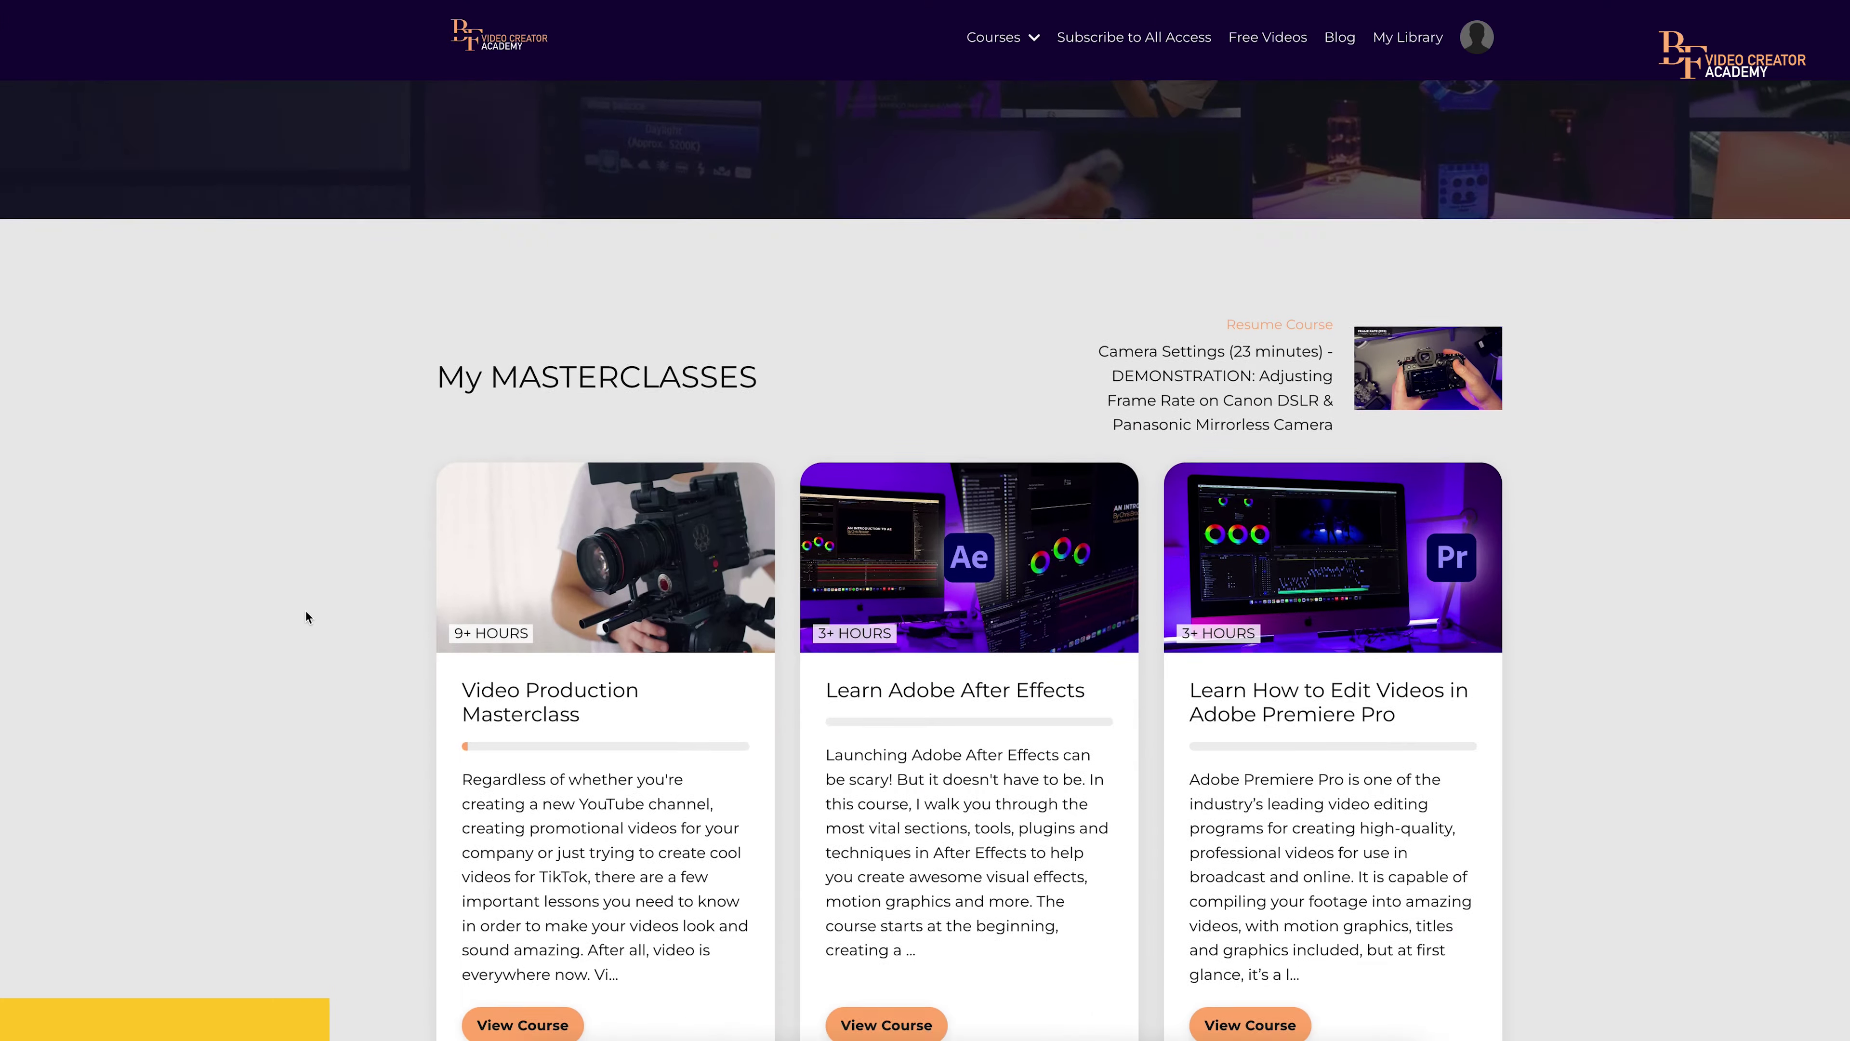
scroll(305, 610, "down", 8)
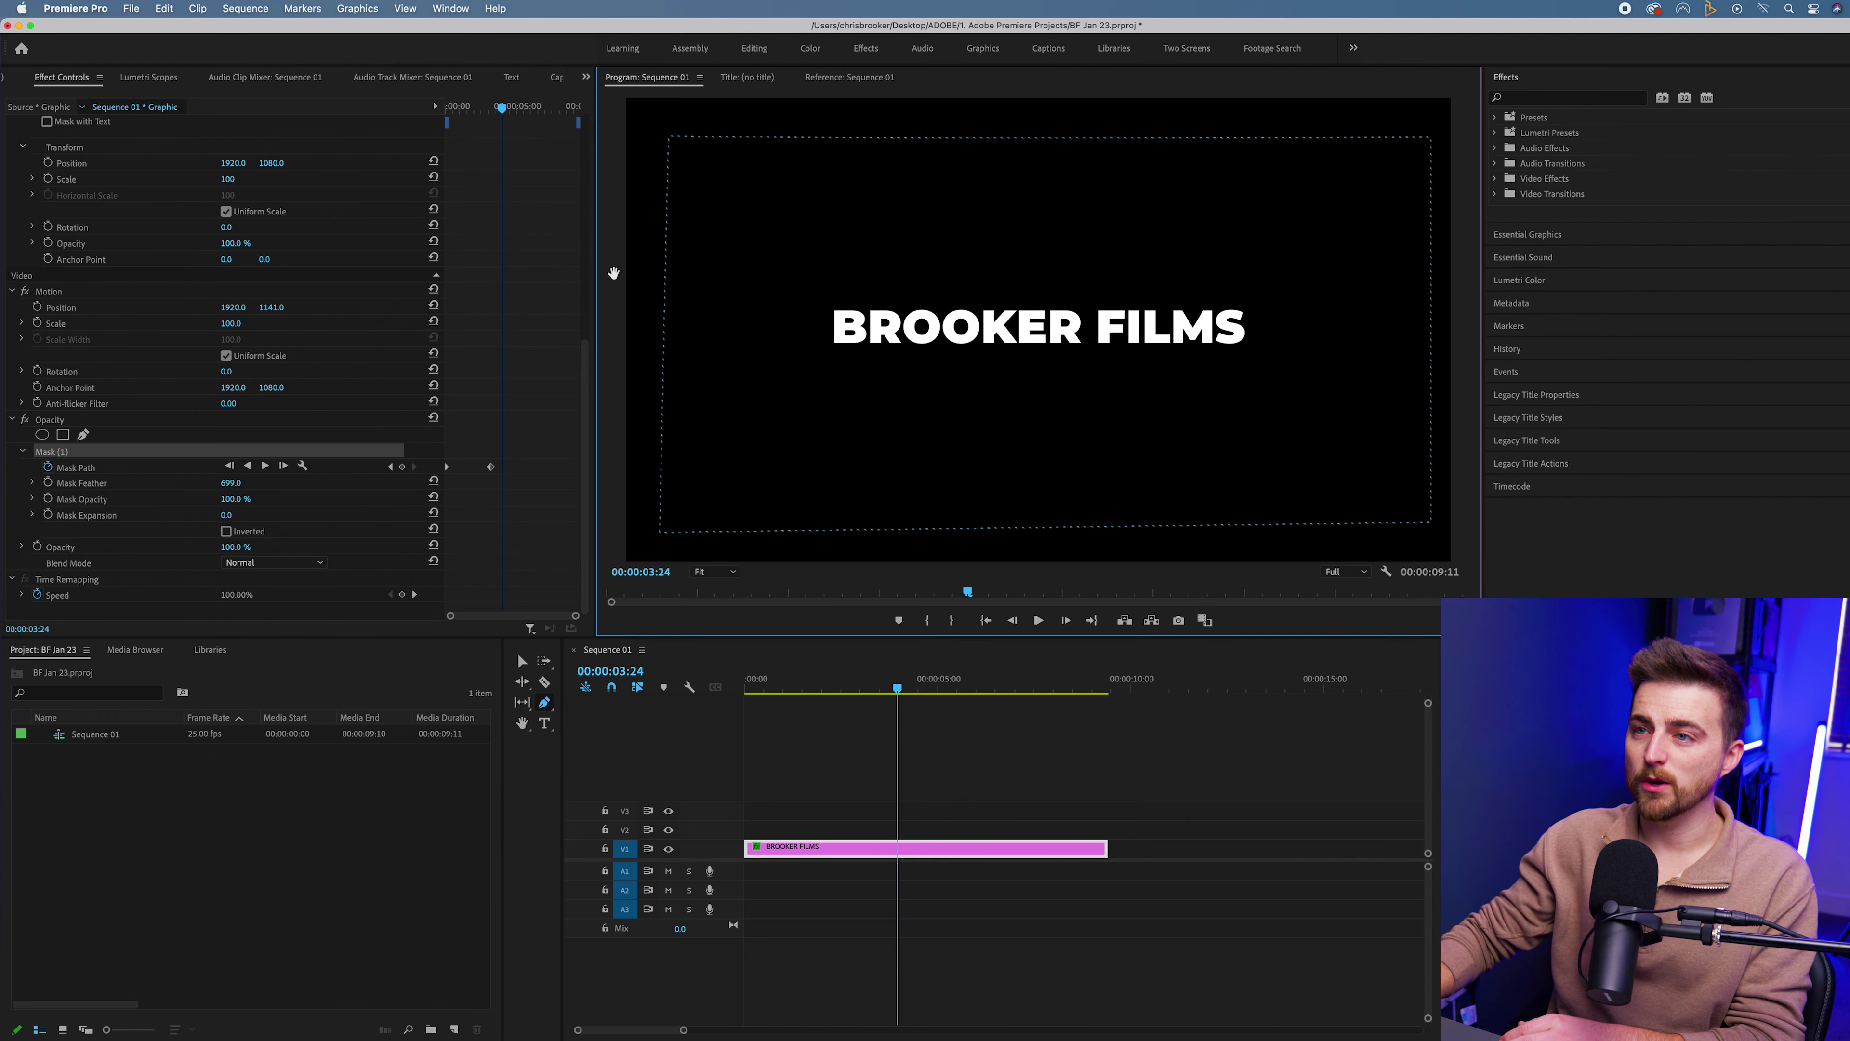
Step: Inspect the feathered mask's starting position at 25% preview zoom and play the reveal from the sequence start
left_click(405, 132)
key("Home")
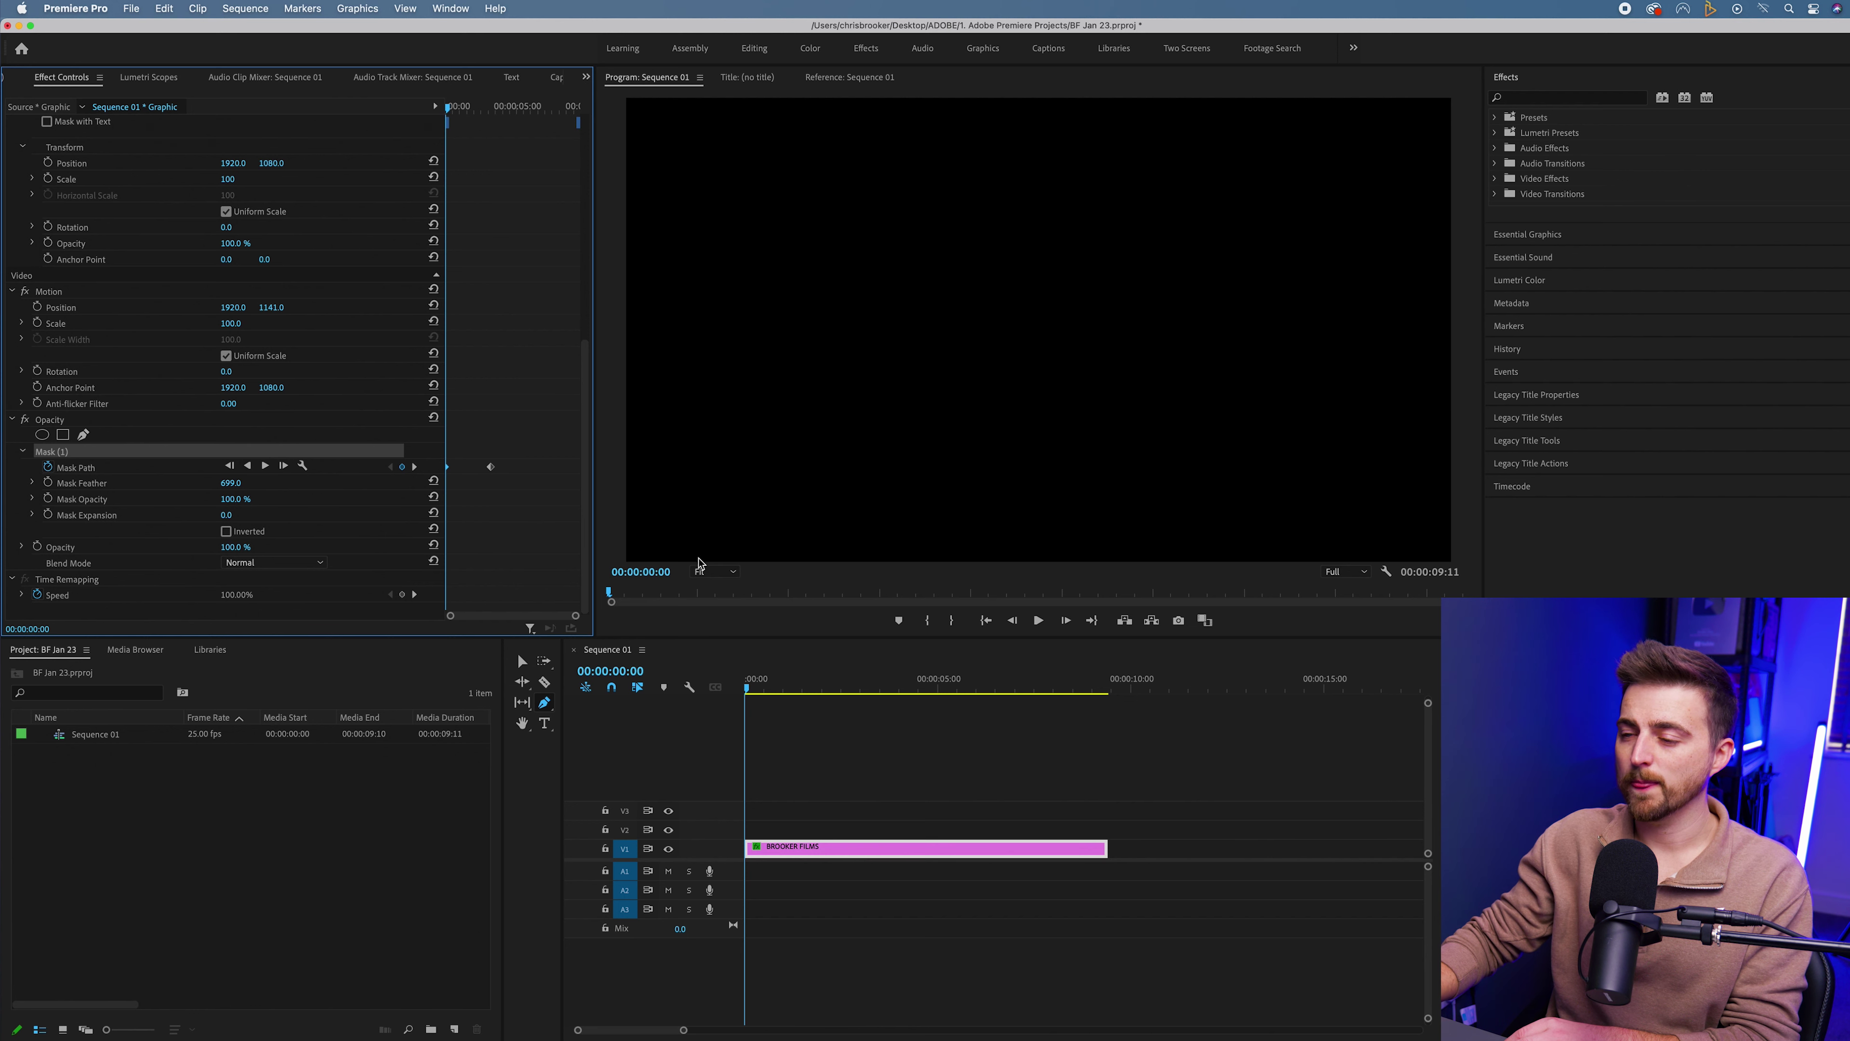
left_click(710, 570)
left_click(726, 638)
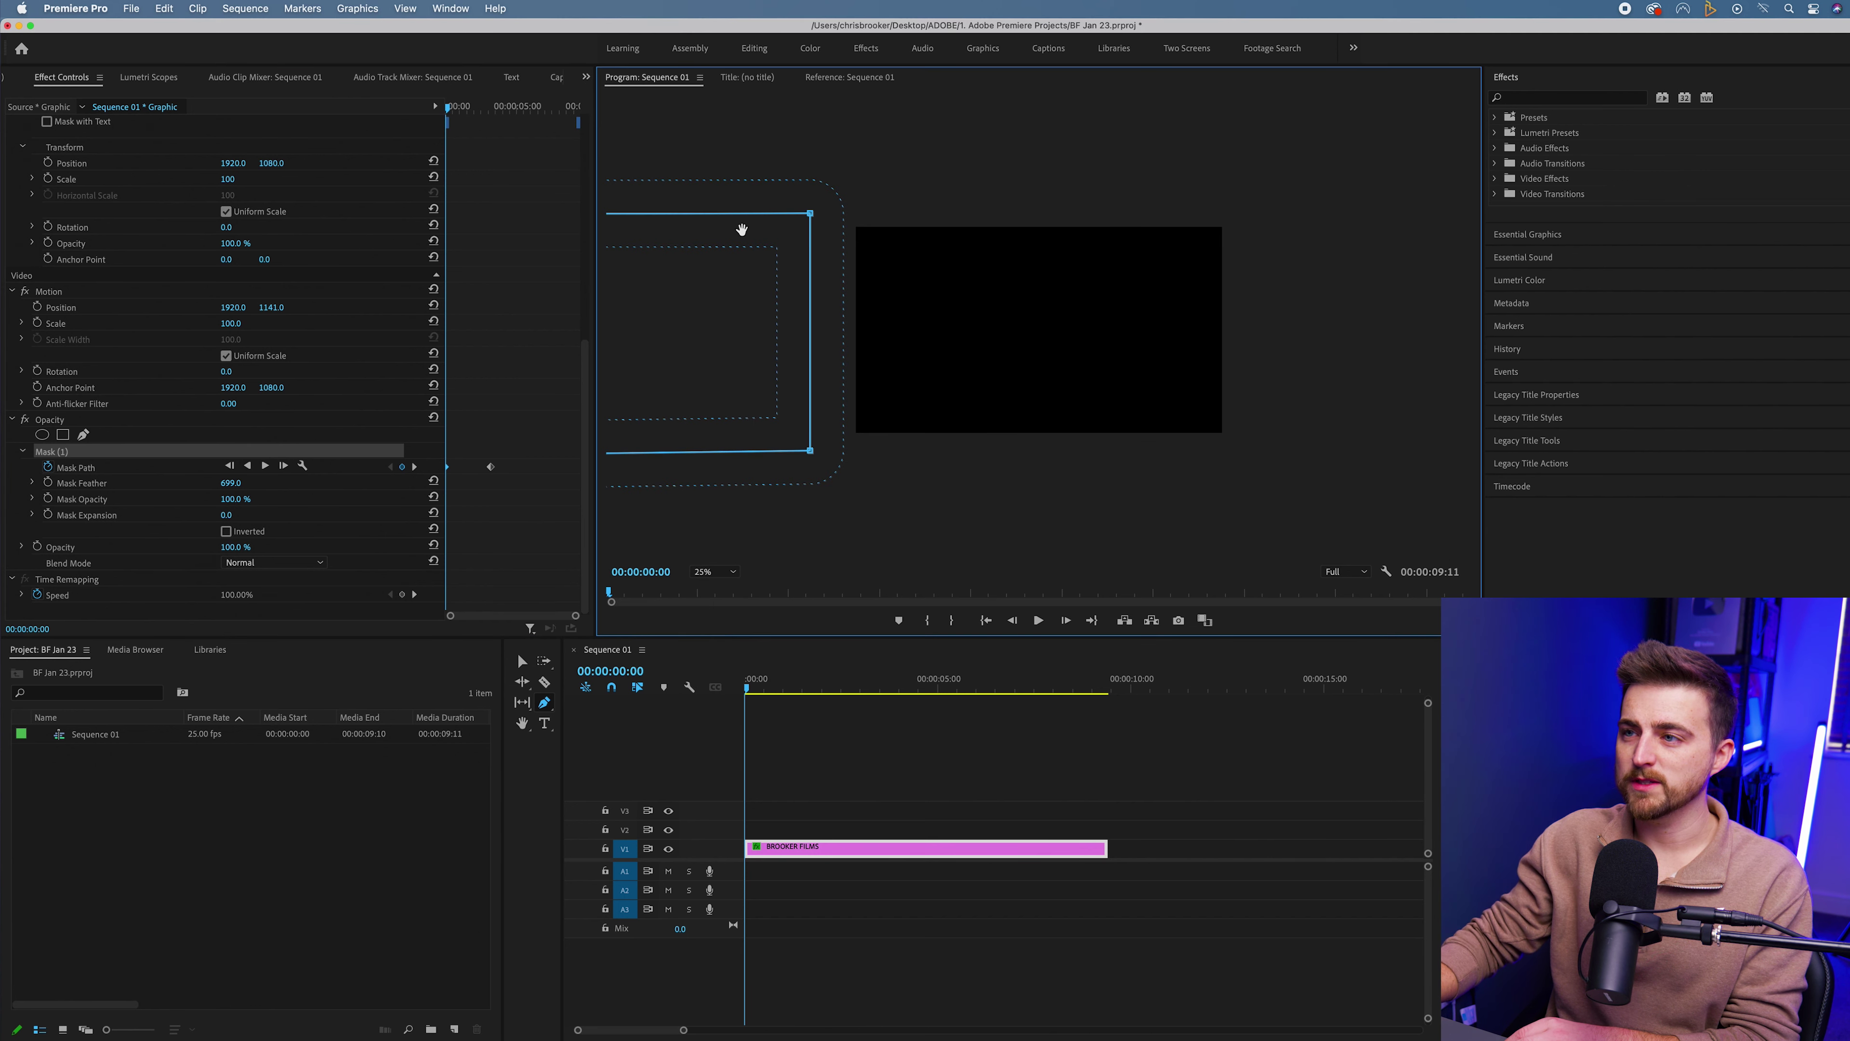
key("space")
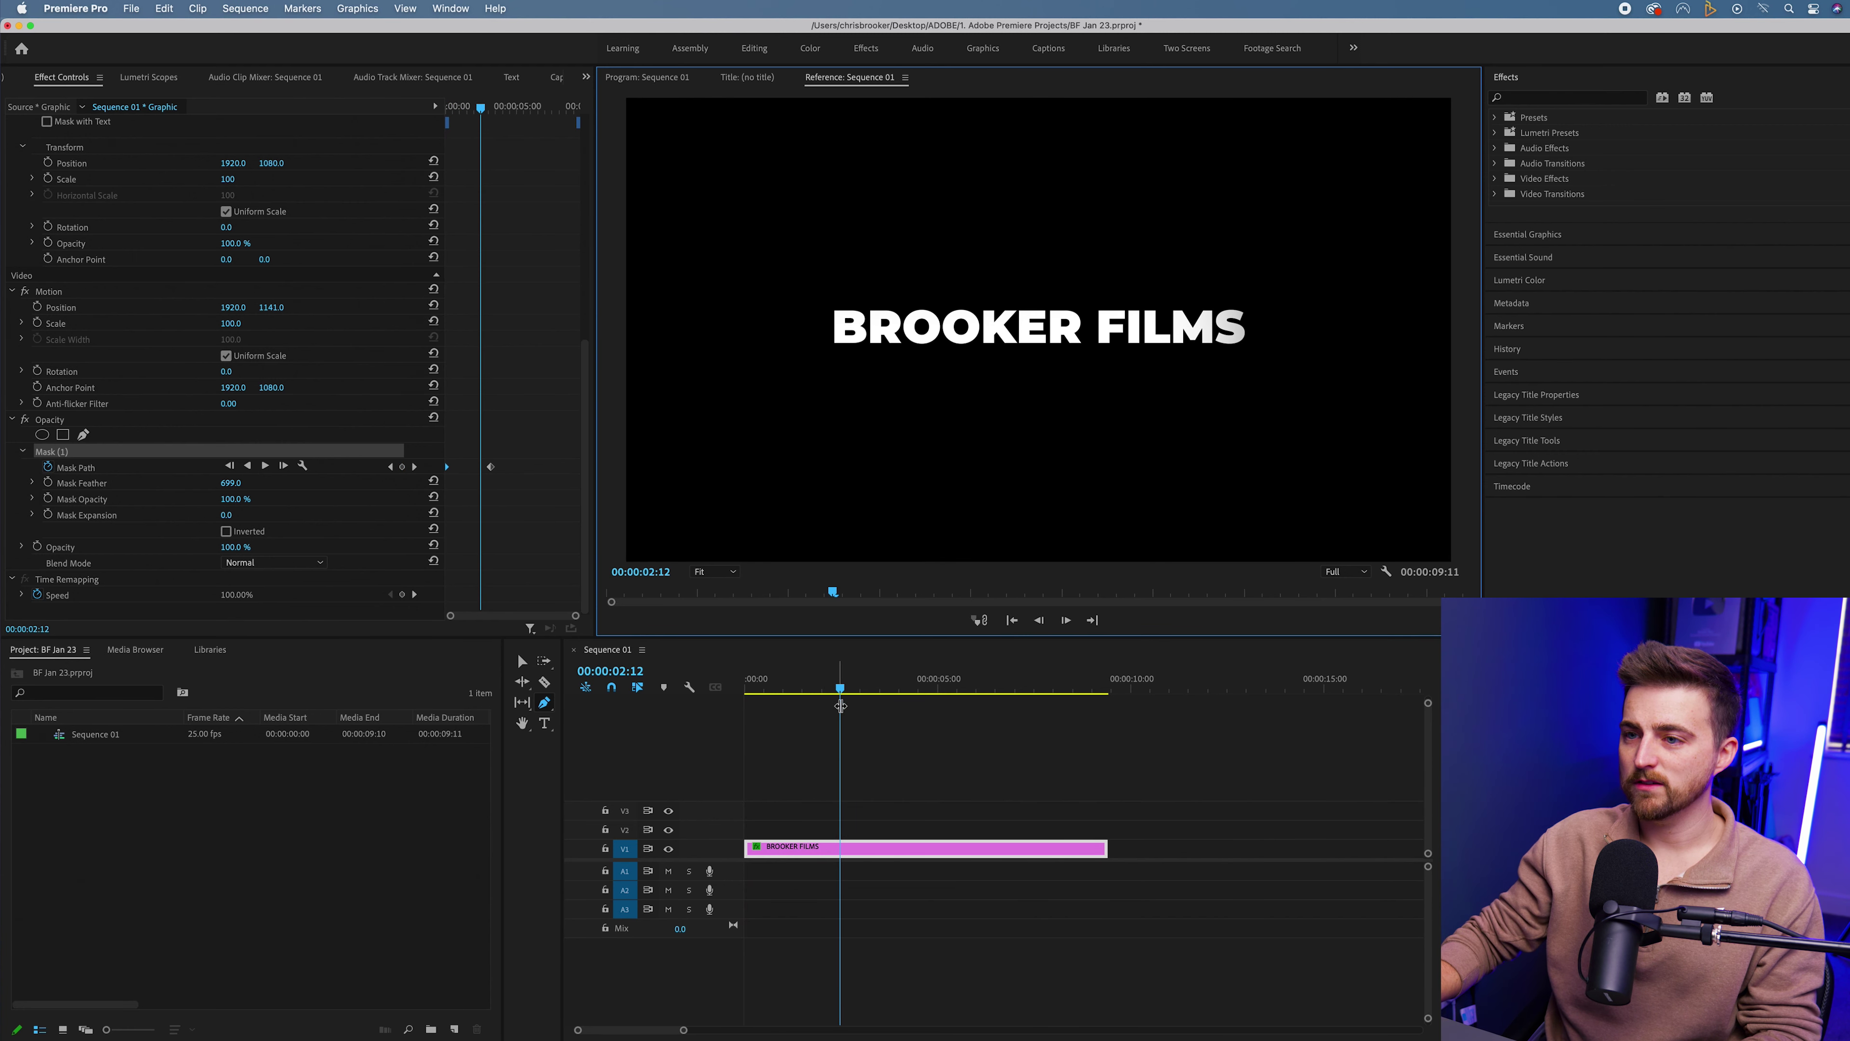
key("Home")
left_click_drag(1058, 497, 1087, 522)
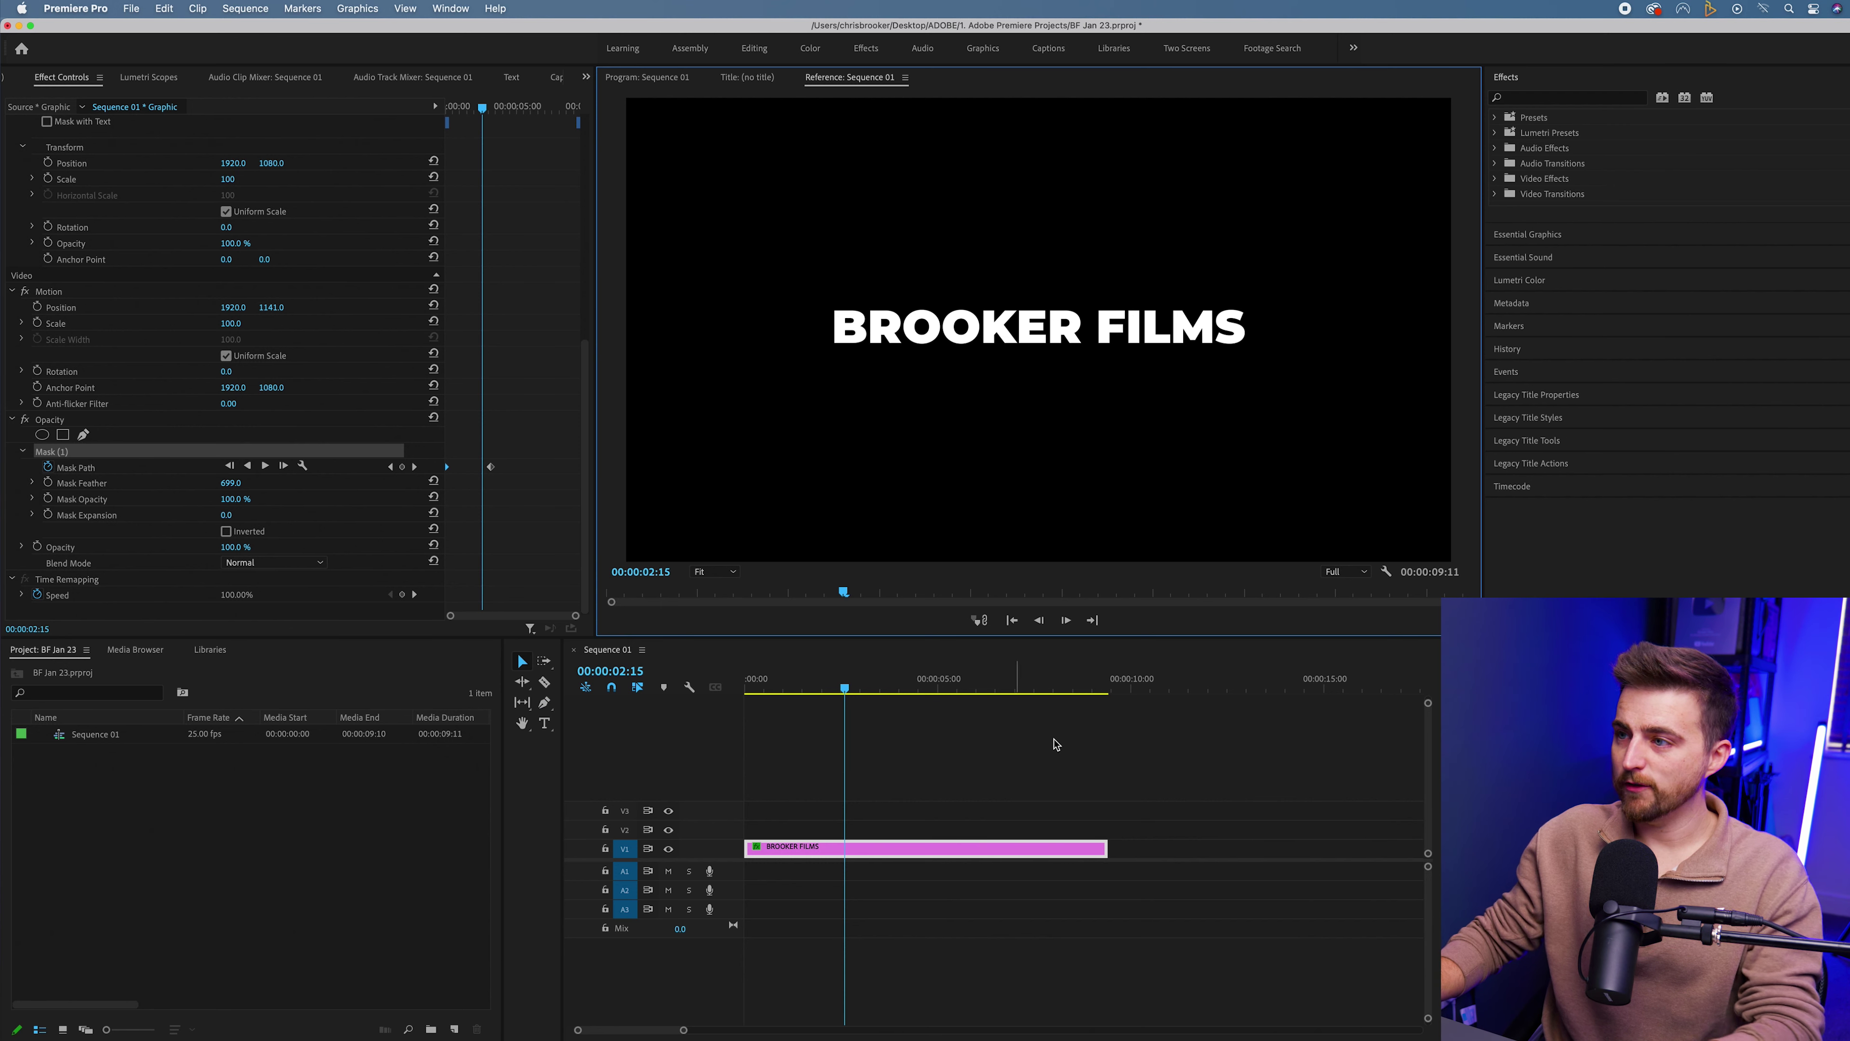
Step: Shorten the title text to "BROOKER" and set the graphic's horizontal Vector Motion position to 1474
left_click(839, 844)
left_click(1086, 334)
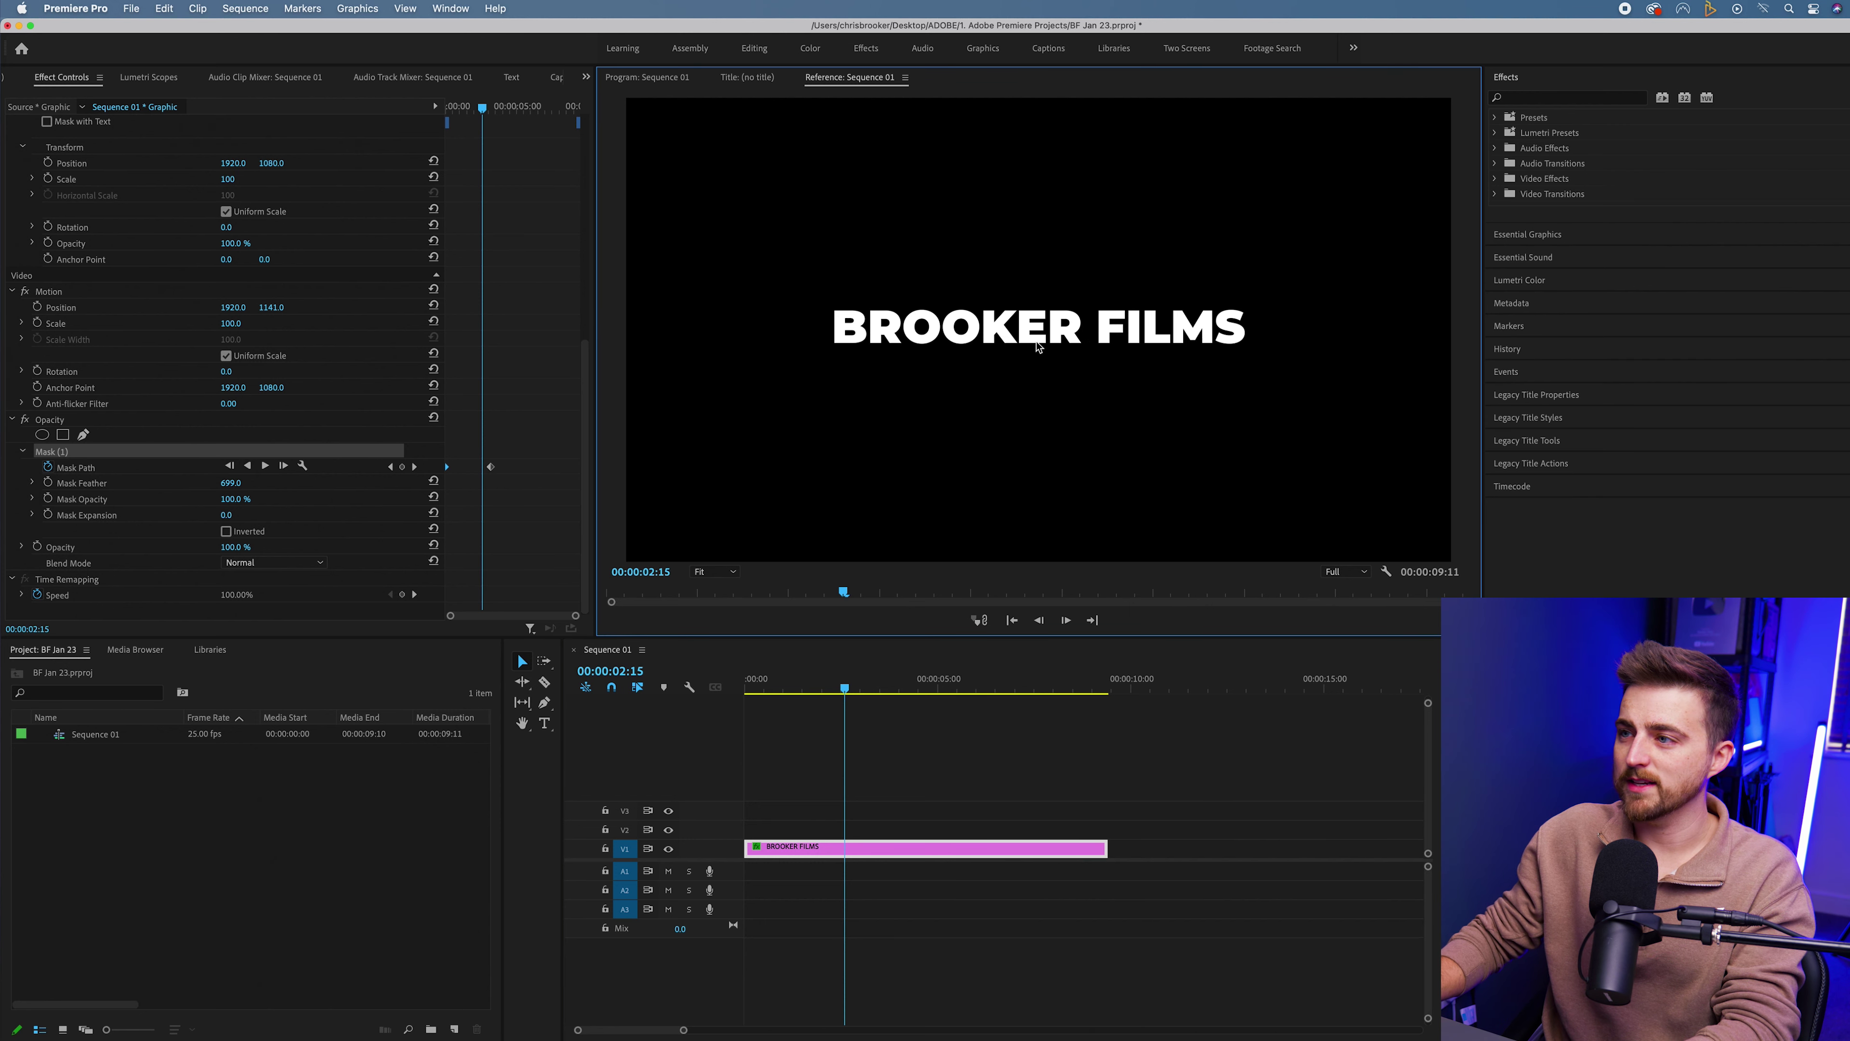
double_click(1133, 330)
left_click_drag(1078, 334, 1305, 342)
key("BackSpace")
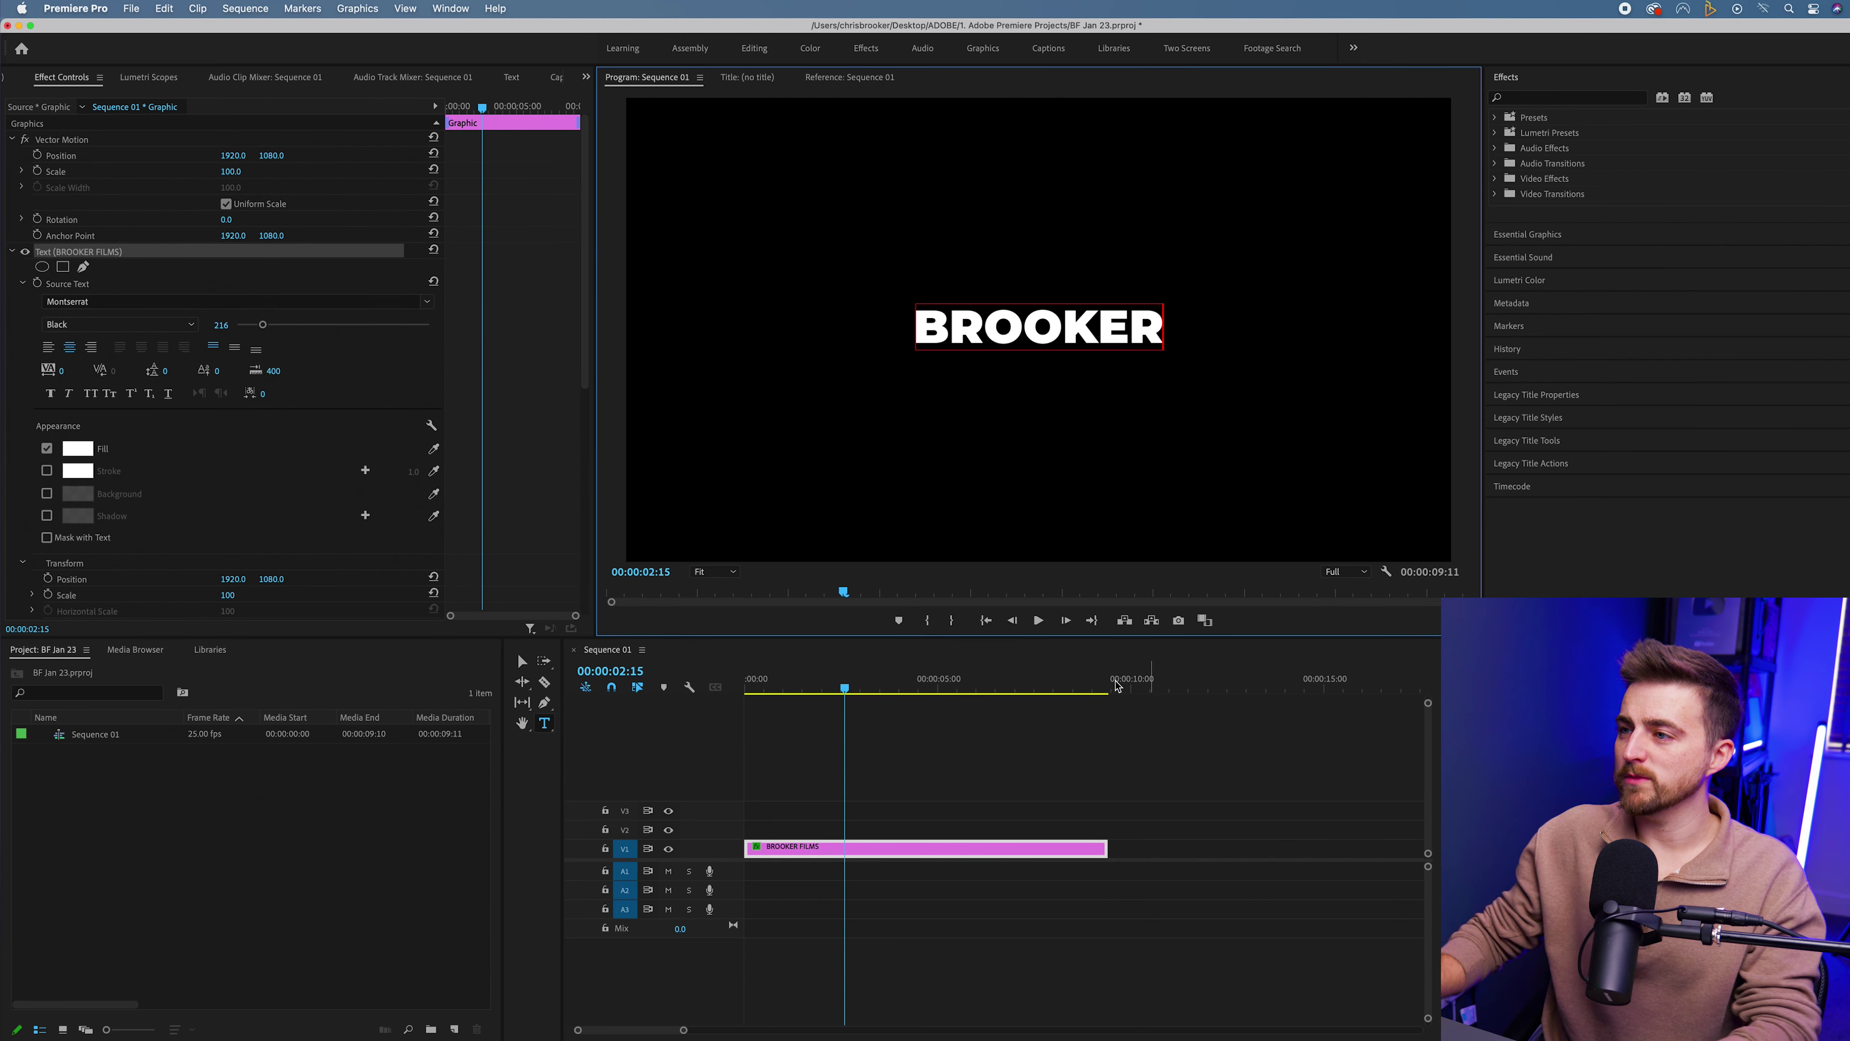
left_click(914, 799)
left_click(950, 850)
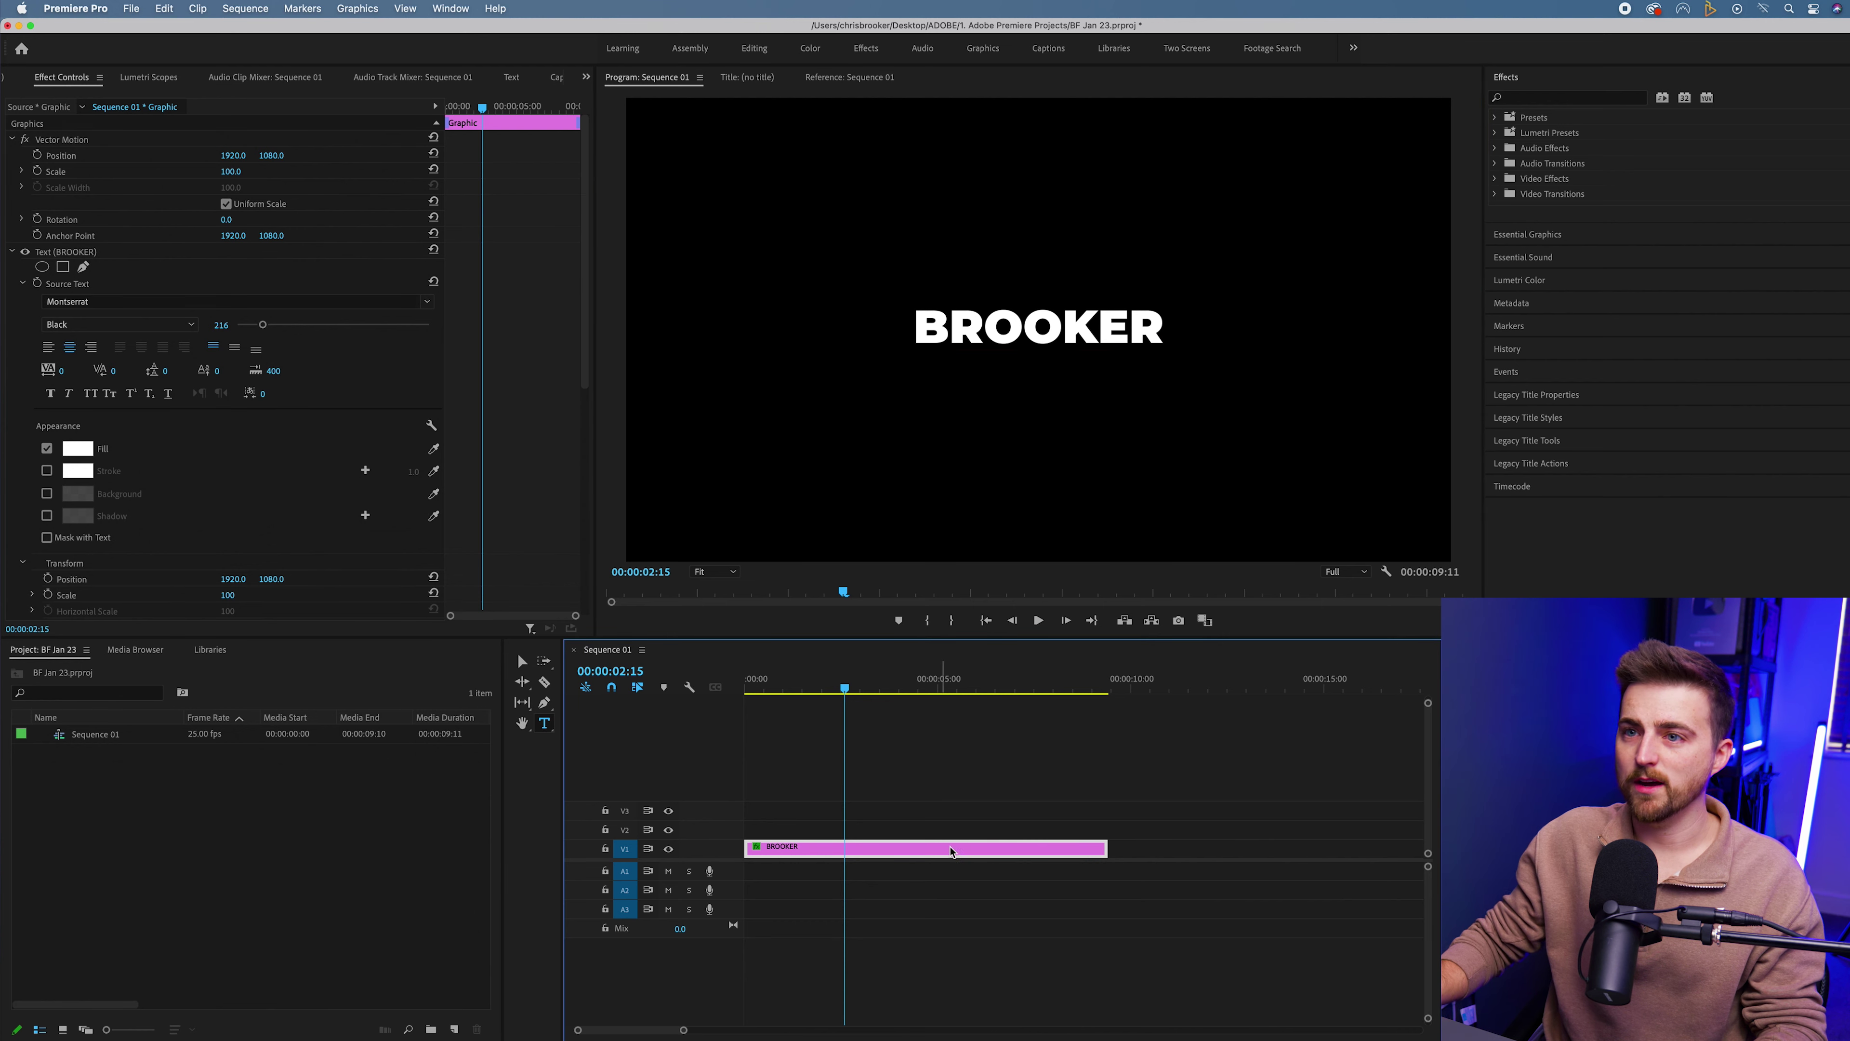
left_click_drag(235, 155, 102, 155)
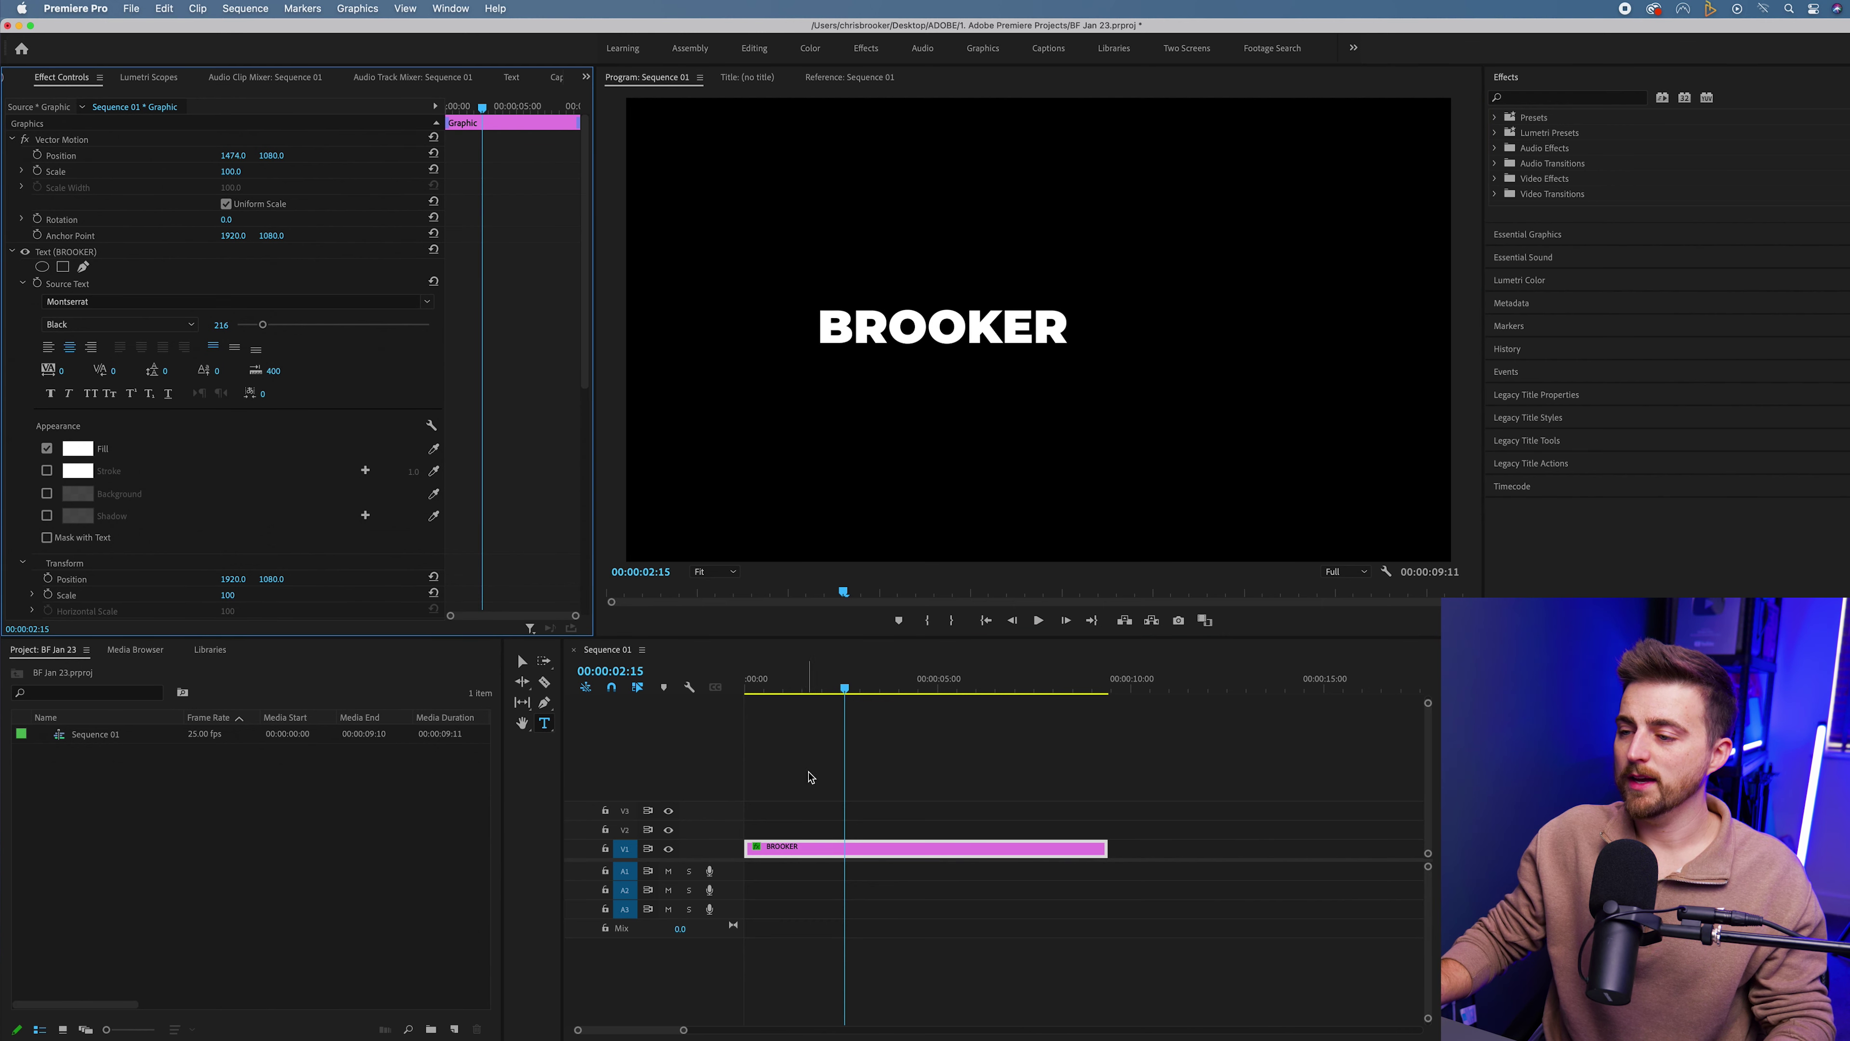
Step: Try duplicating the BROOKER title clip onto track V3, undo the copy, and reselect the original clip
left_click_drag(845, 857, 846, 813, "alt")
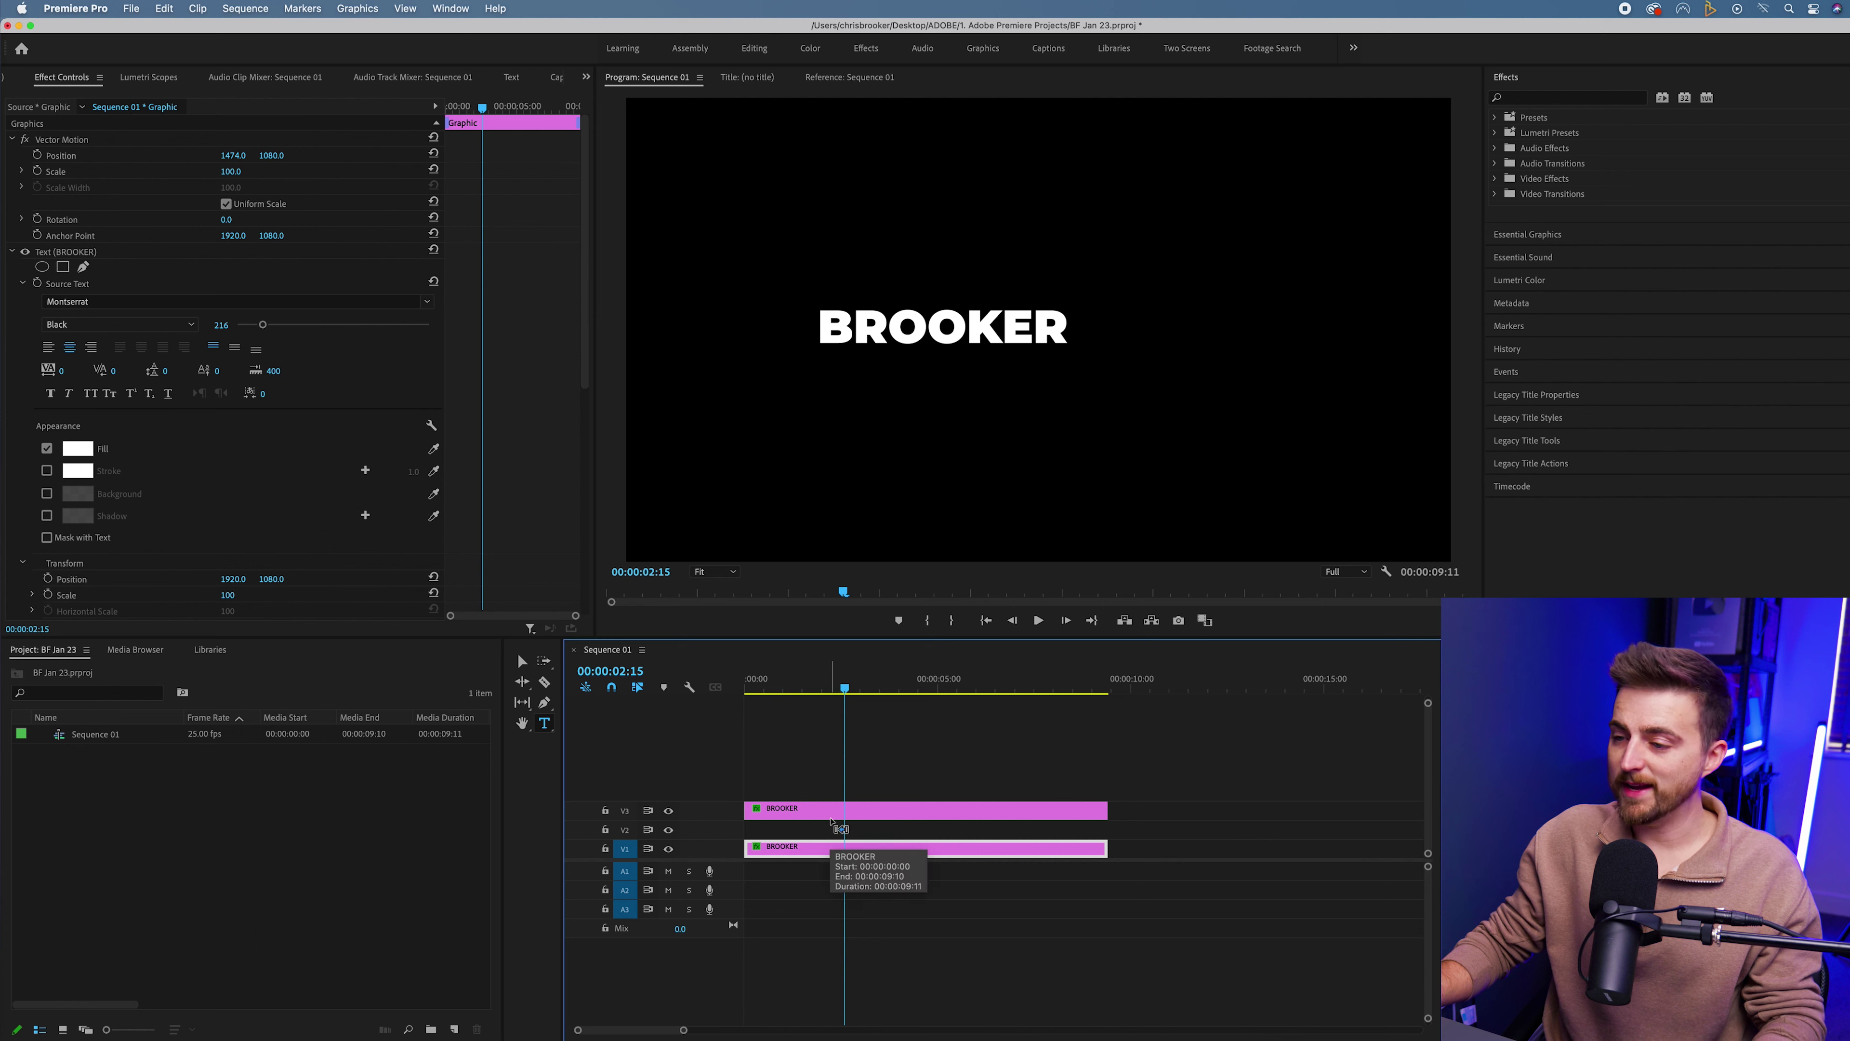
key("super+z")
left_click(828, 844)
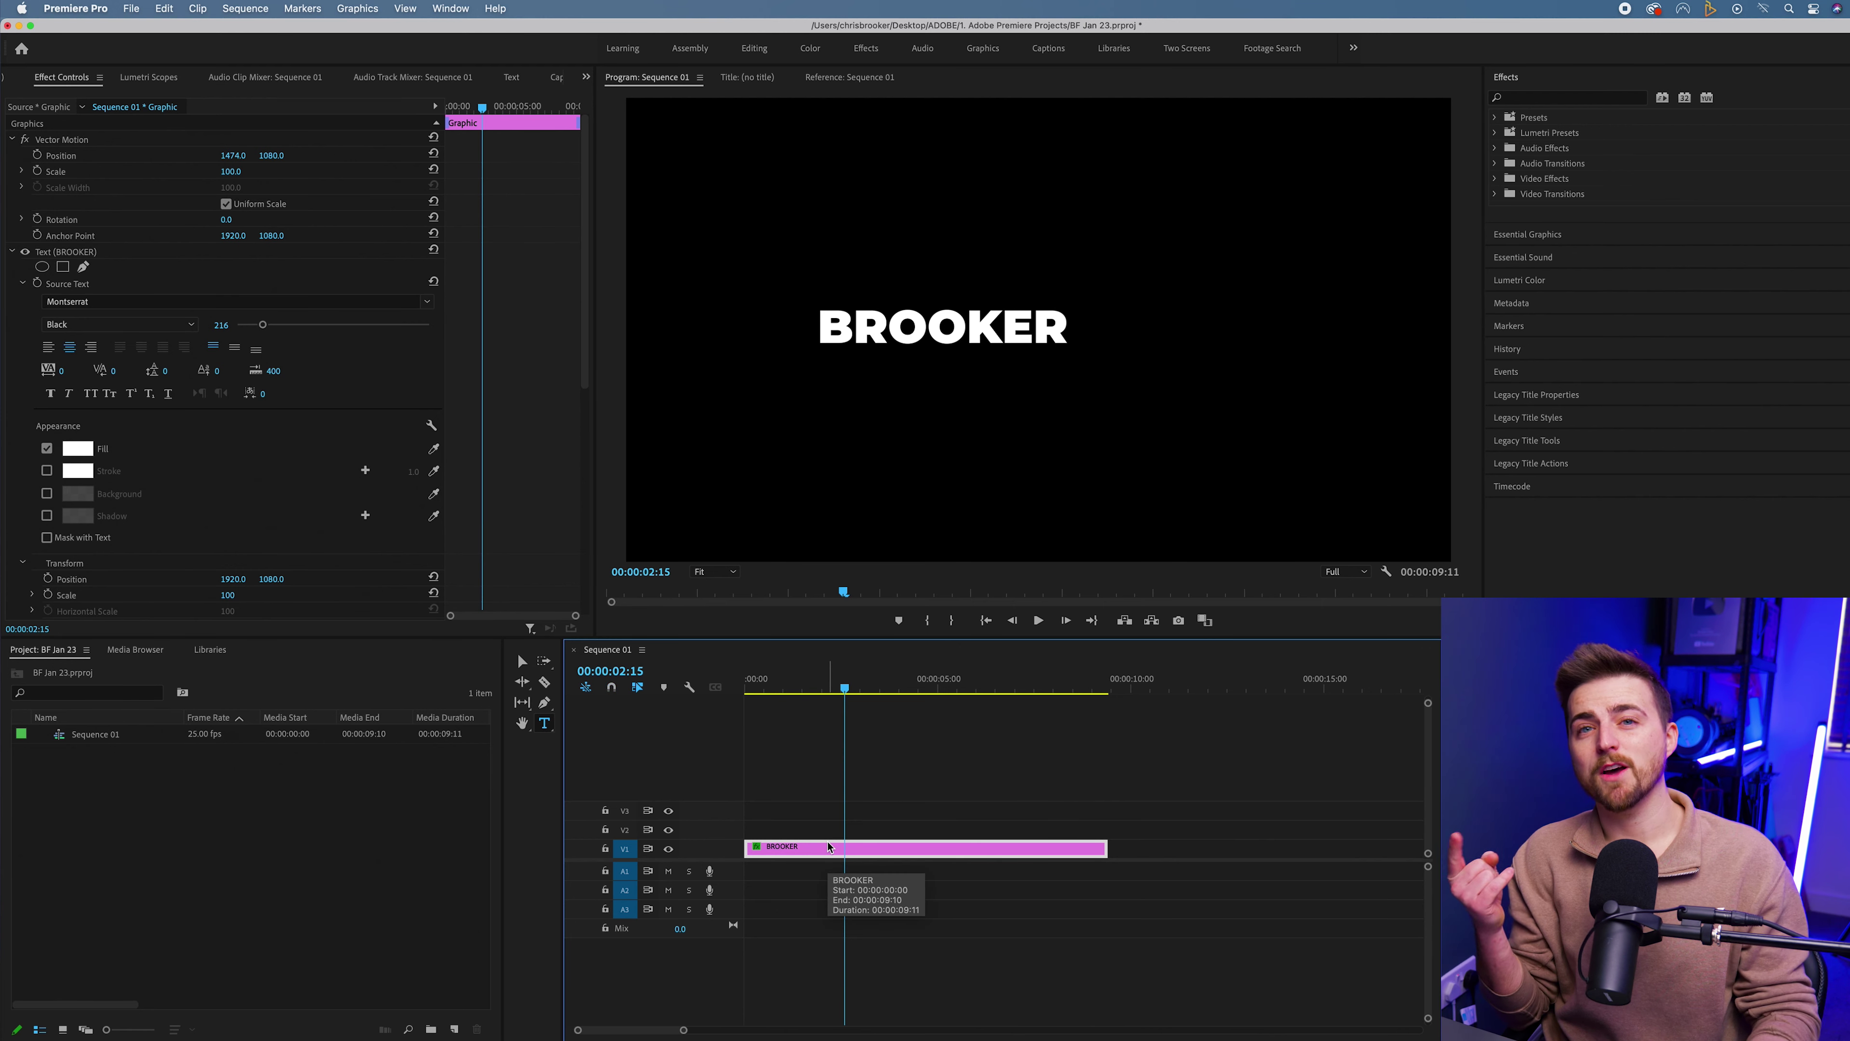
Step: Duplicate the BROOKER title clip onto track V2 and replace the copy's text with "FILMS"
left_click_drag(845, 853, 838, 838)
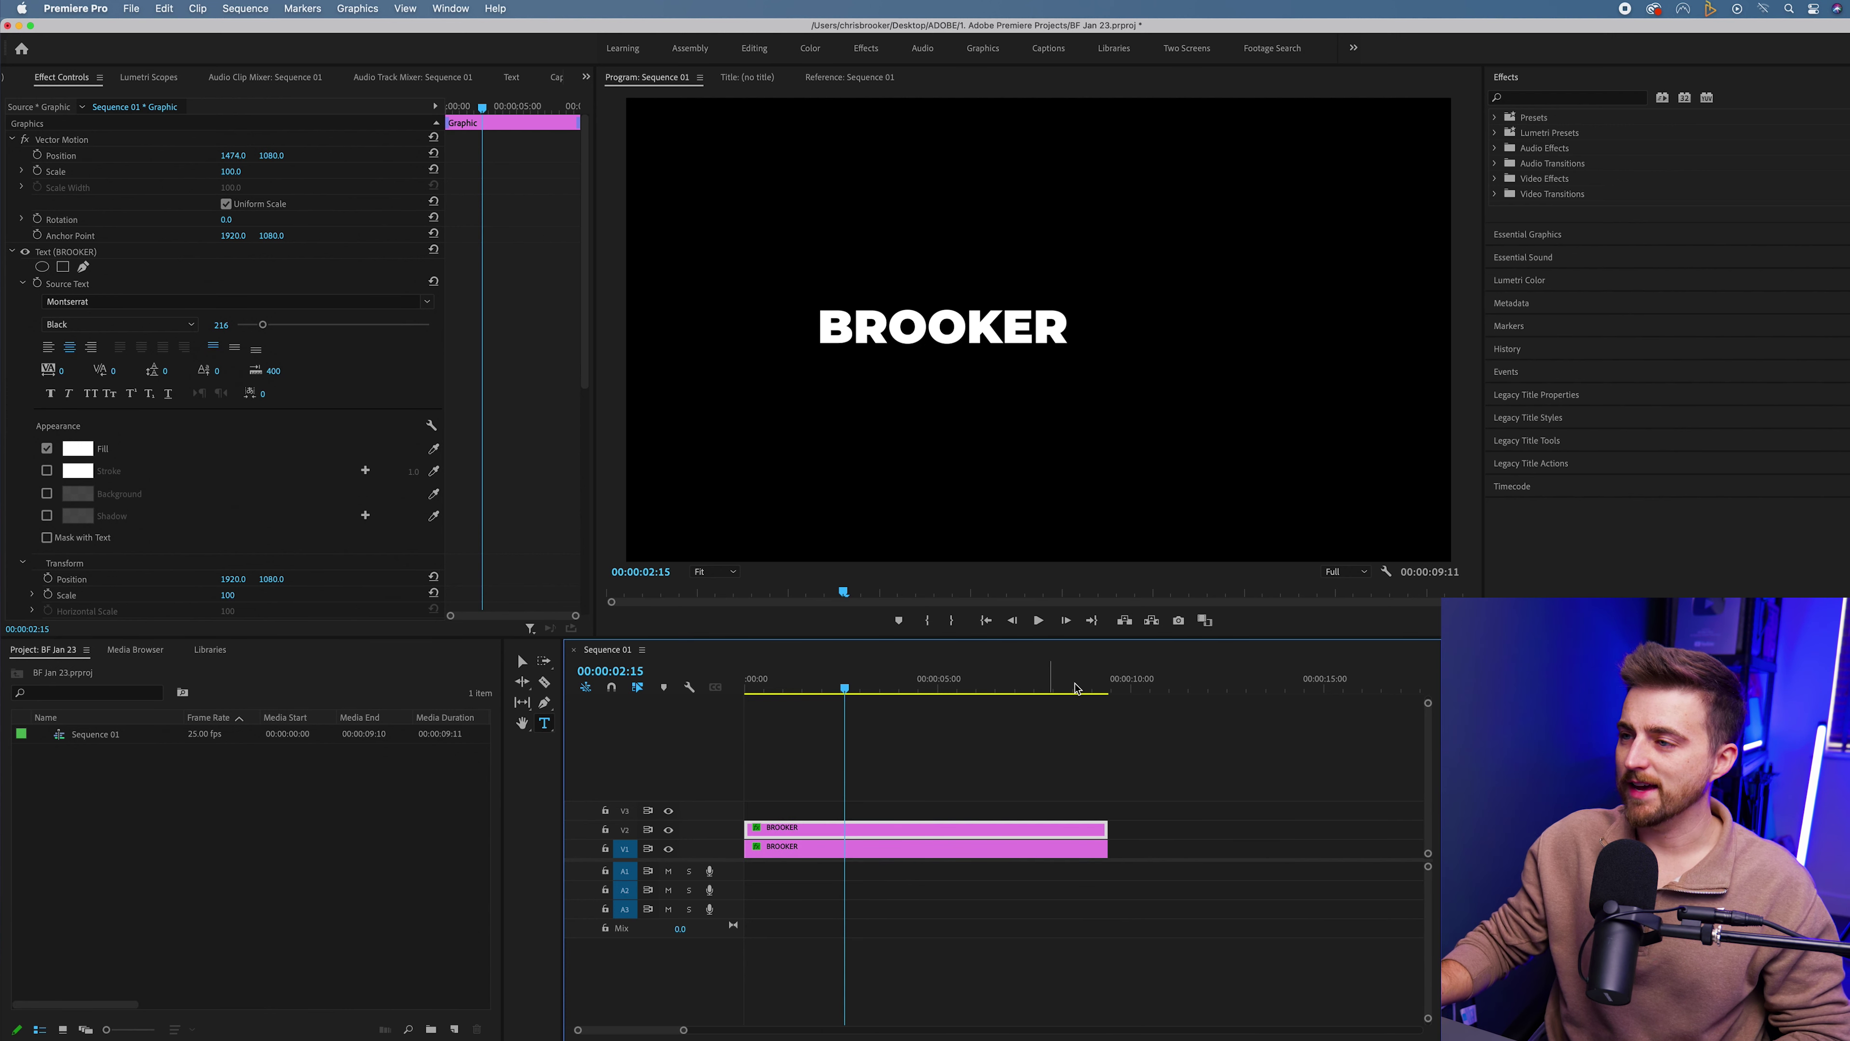
left_click(931, 332)
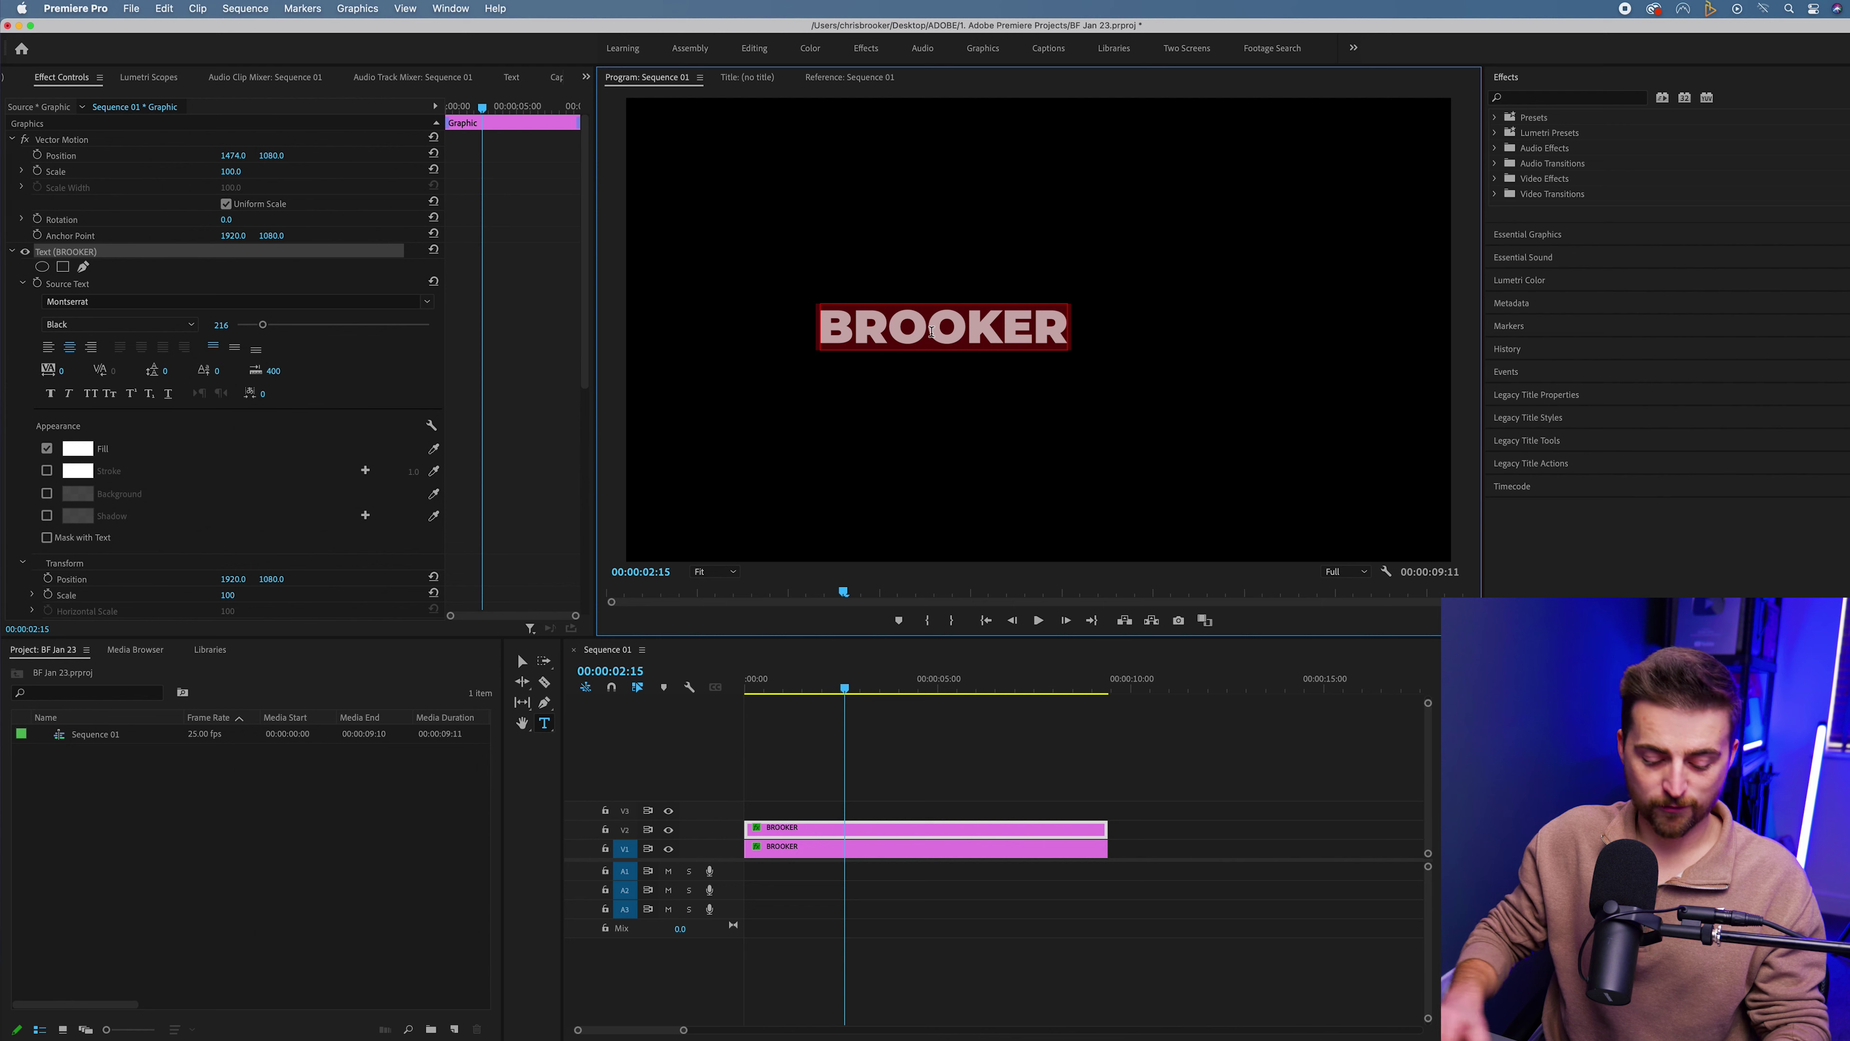
left_click(931, 332)
key("BackSpace")
type("OL")
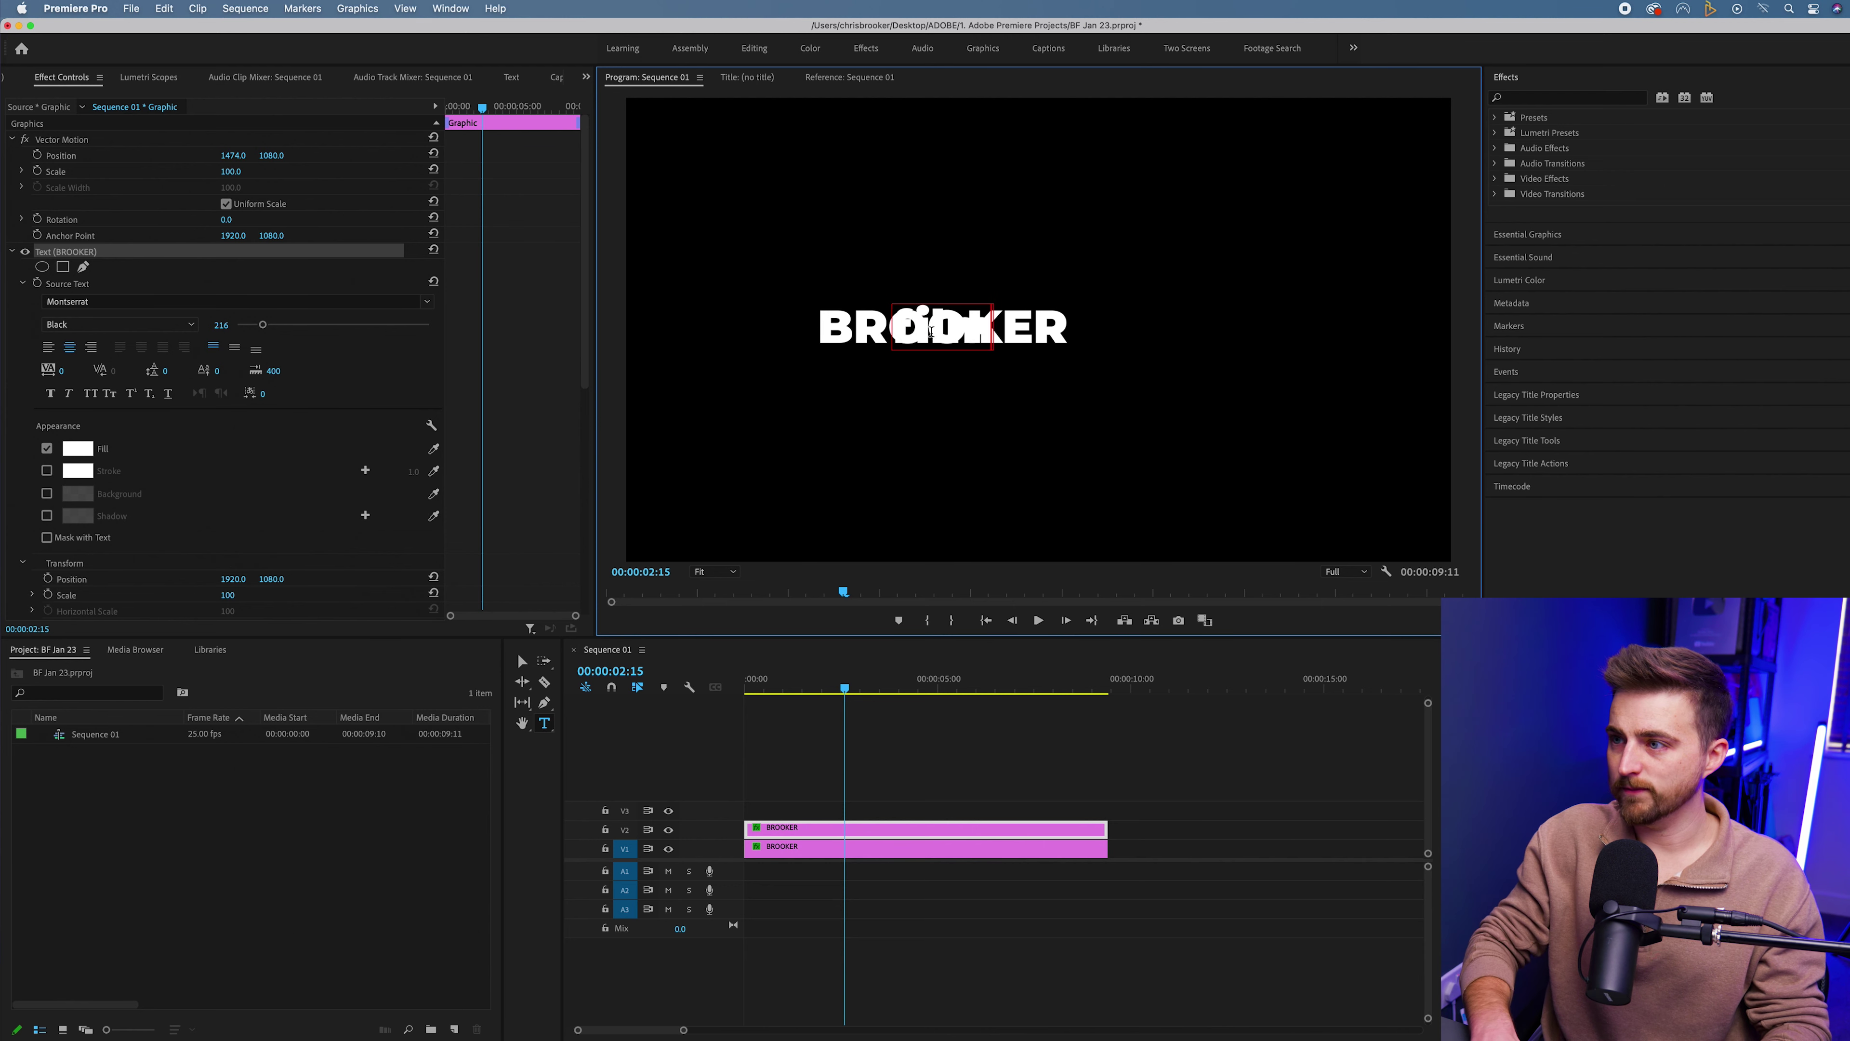
type("O")
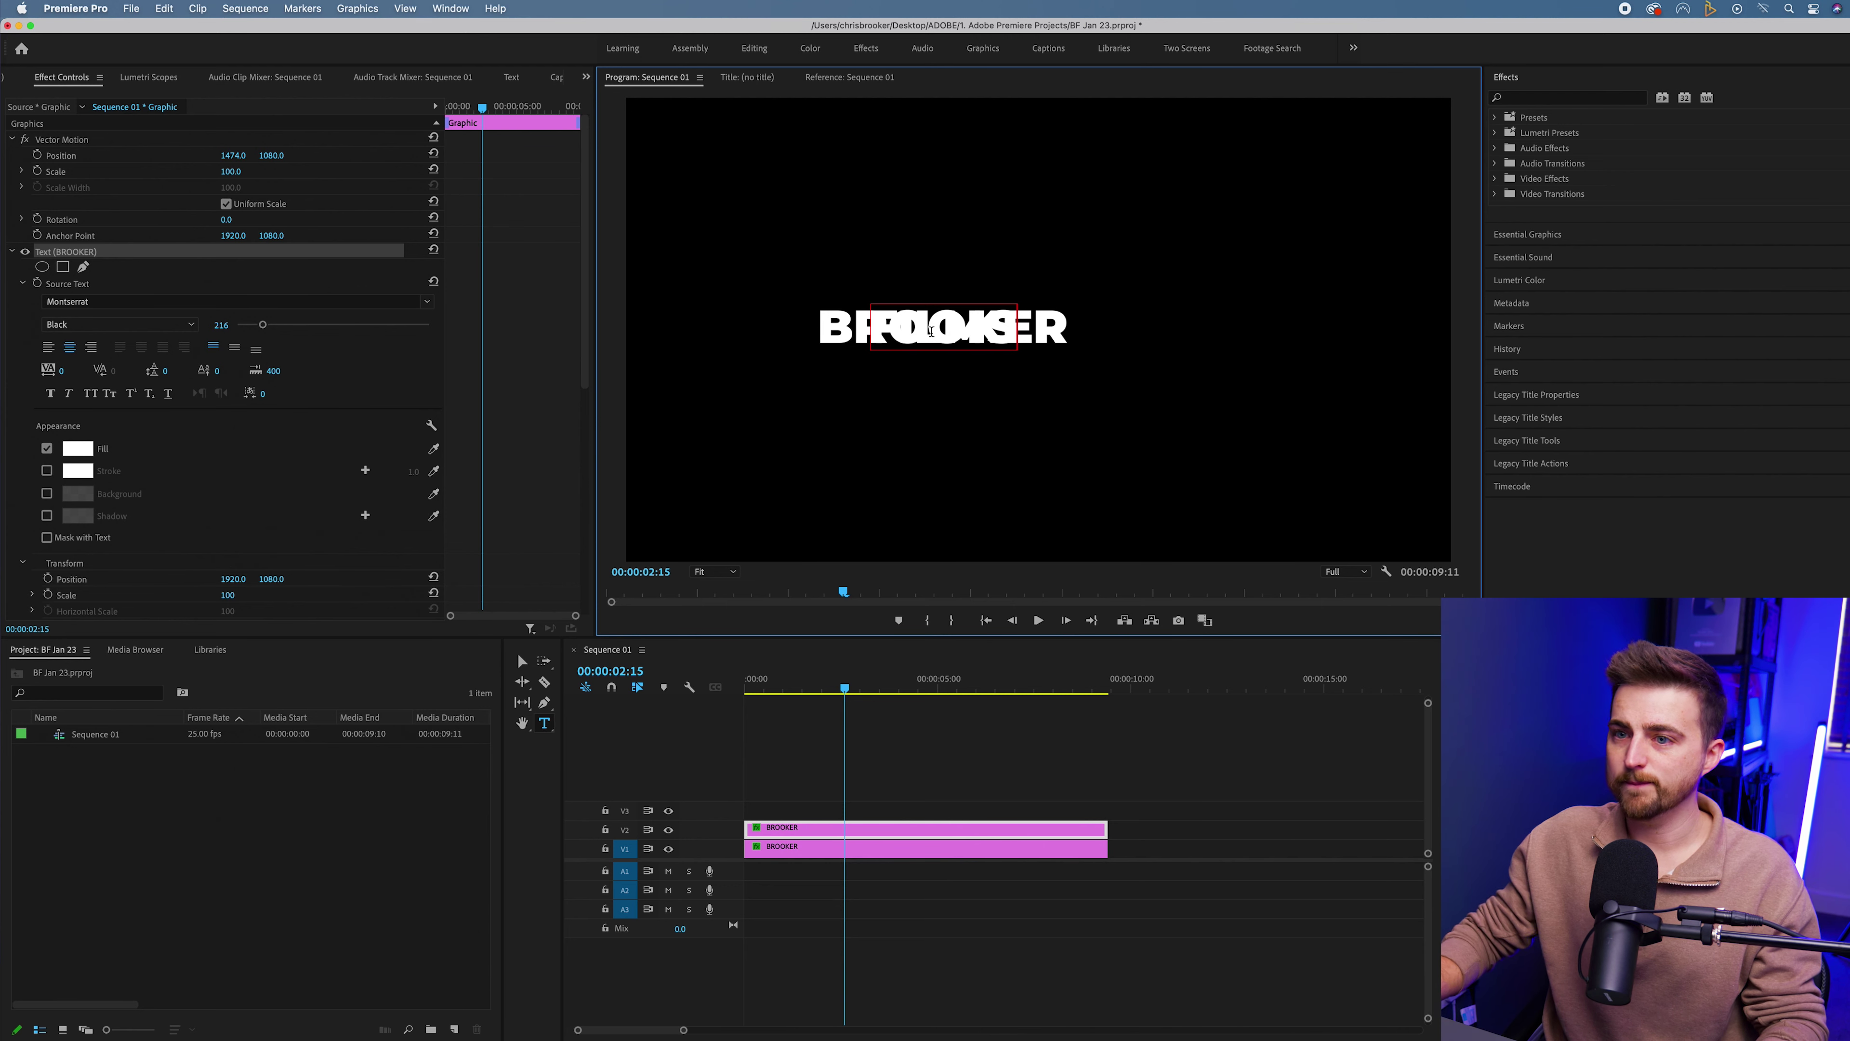
Step: Move the FILMS graphic beside BROOKER by setting its horizontal Motion position to about 2915
scroll(452, 305, "down", 10)
left_click_drag(245, 311, 474, 310)
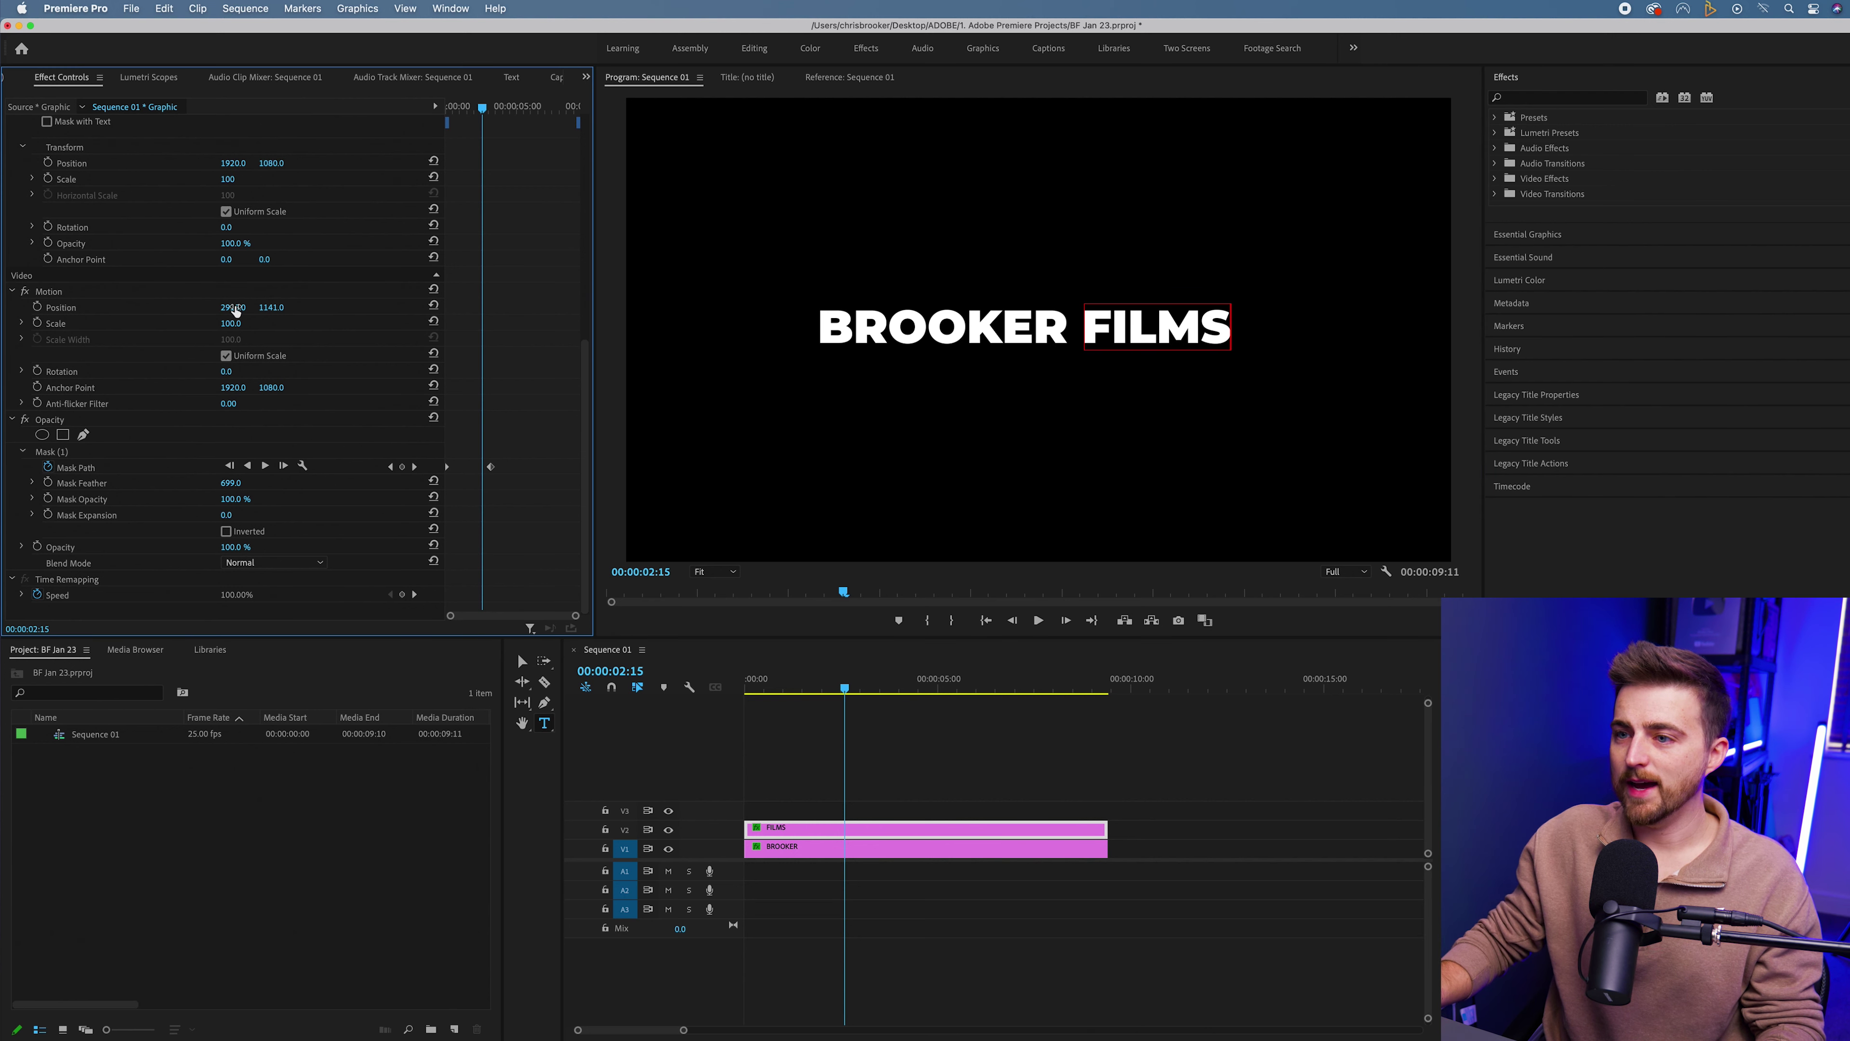
Step: Delay both mask path keyframes of the FILMS clip so its reveal follows BROOKER, refining the offset by playing from the start
left_click_drag(449, 473, 470, 474)
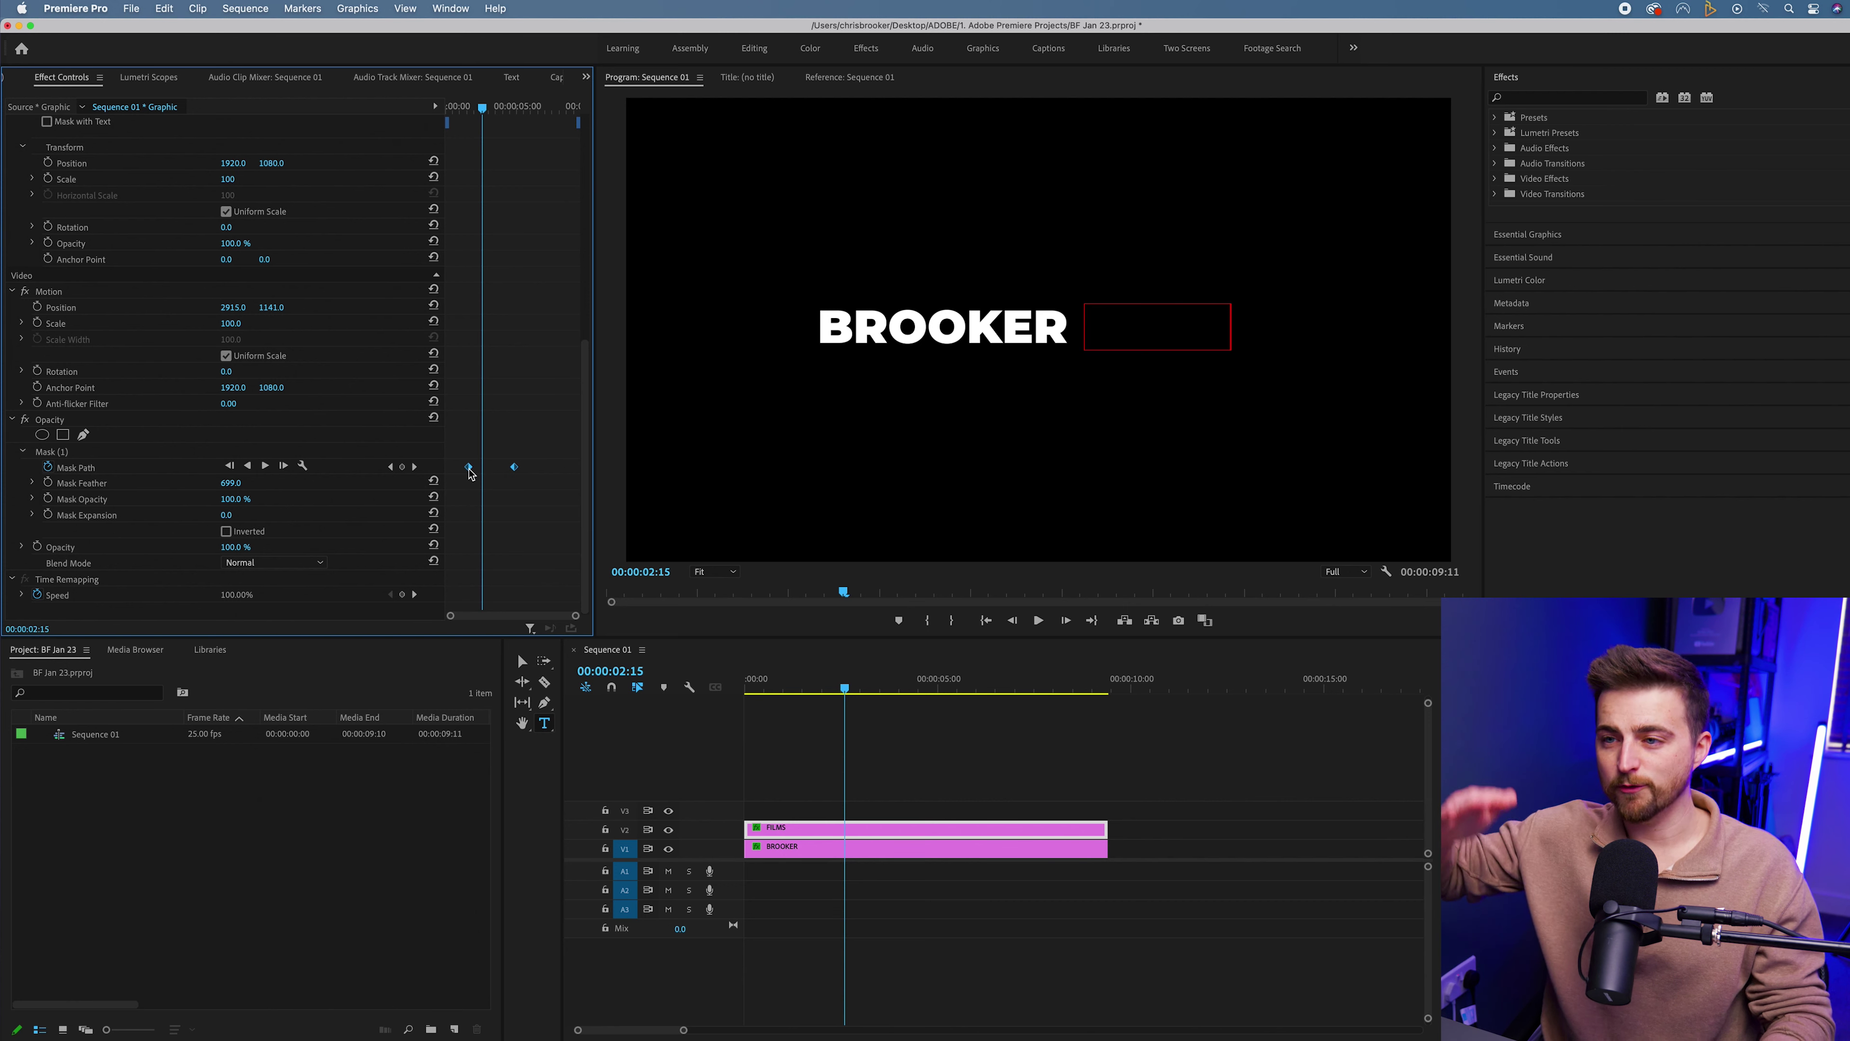
key("Home")
key("space")
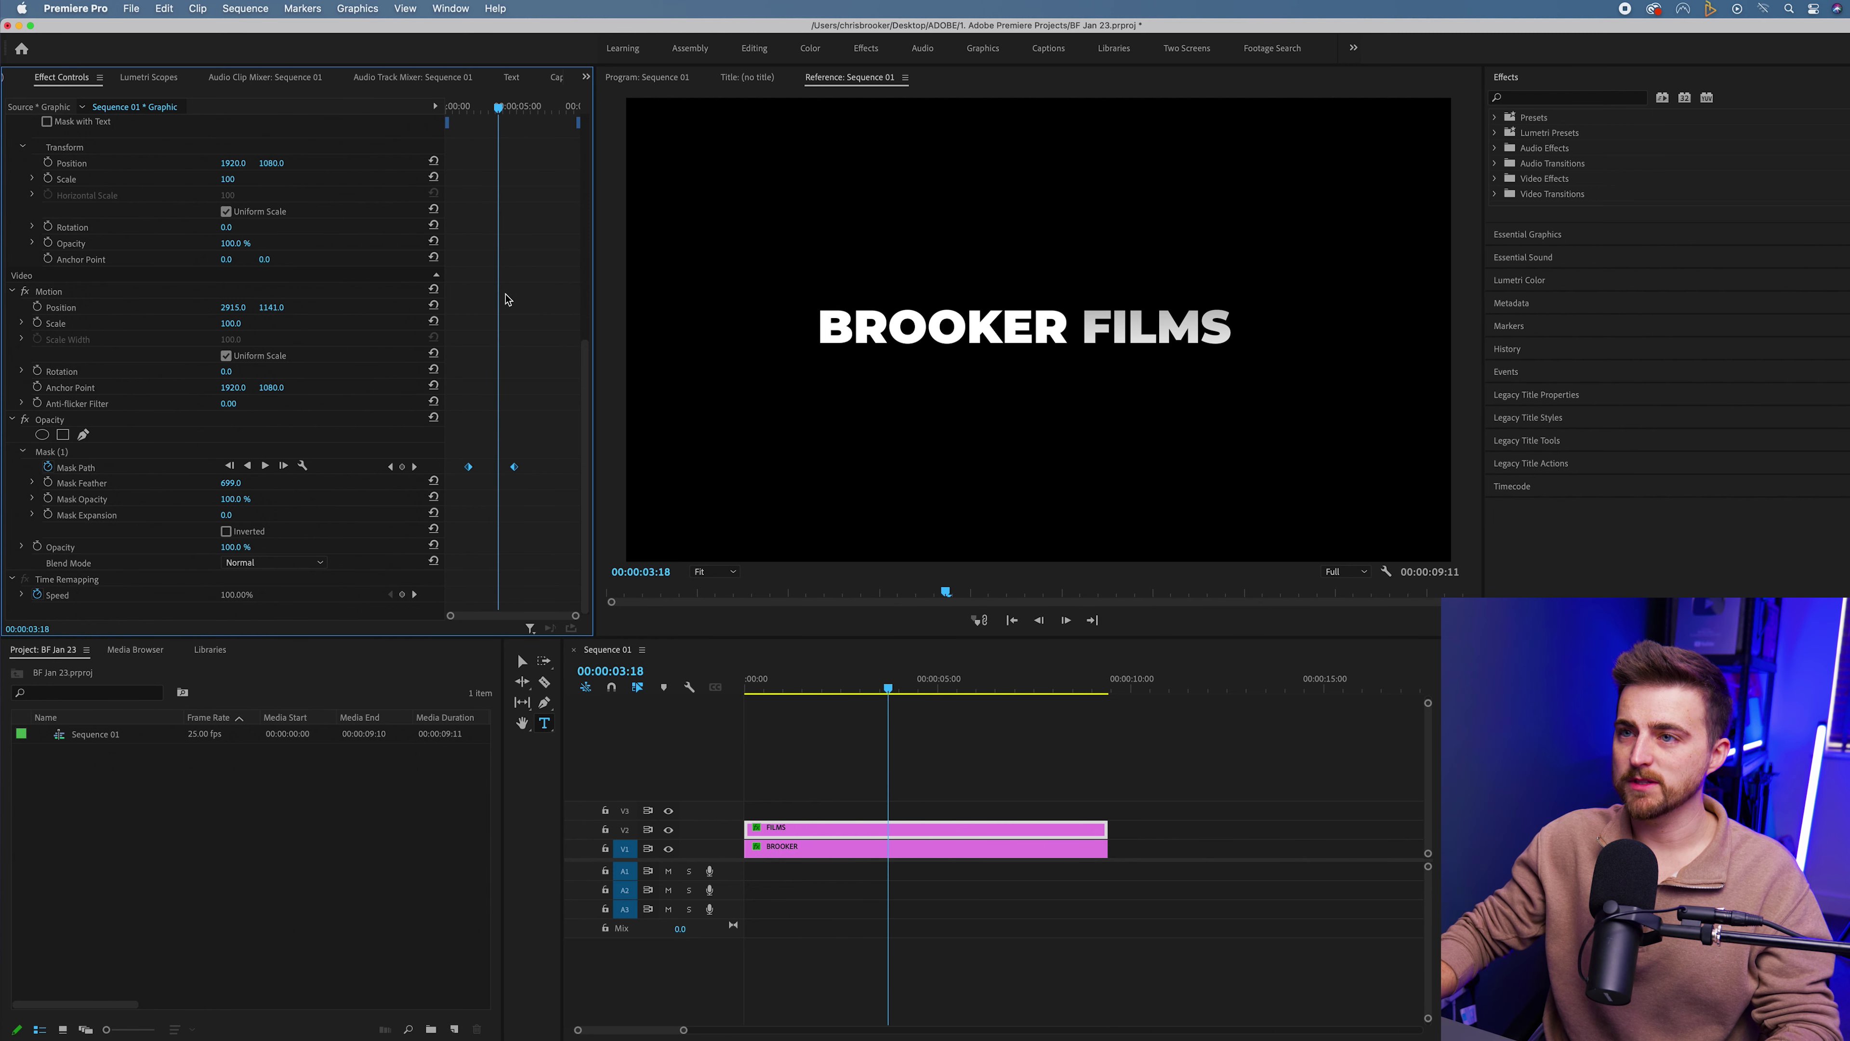
key("Home")
key("space")
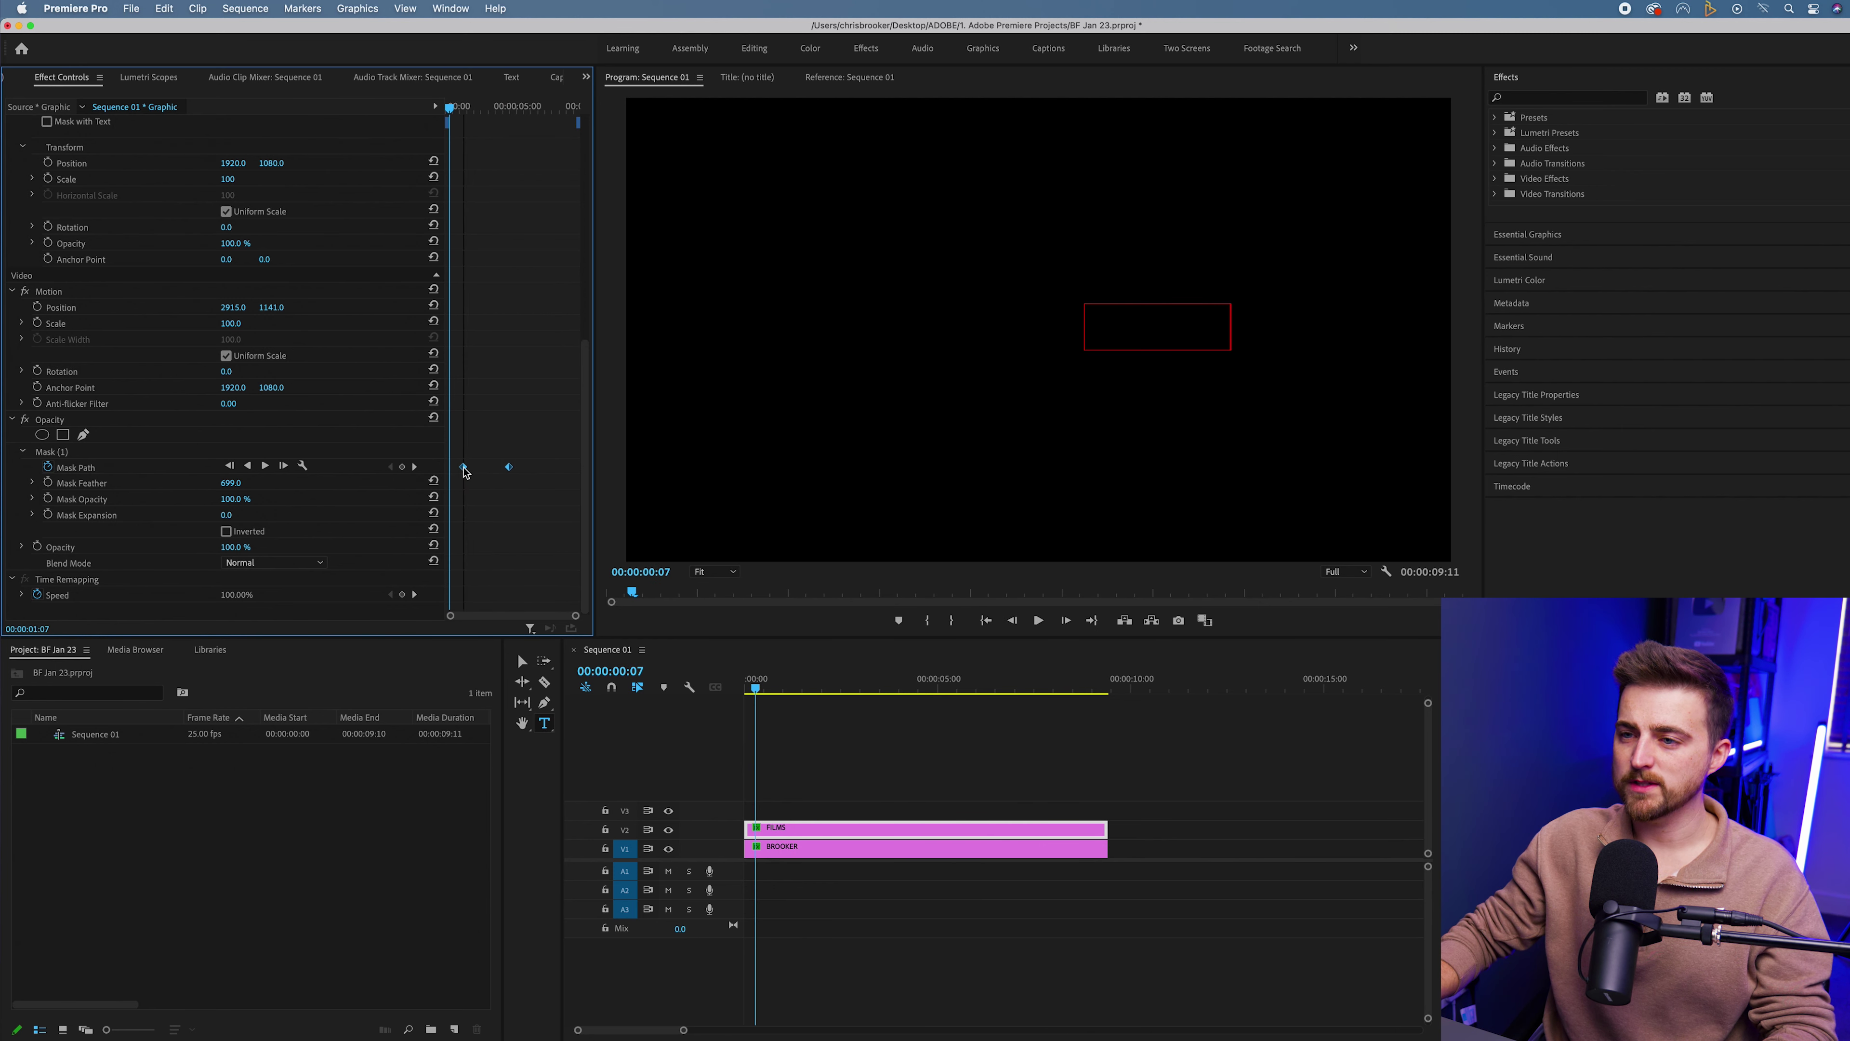
key("space")
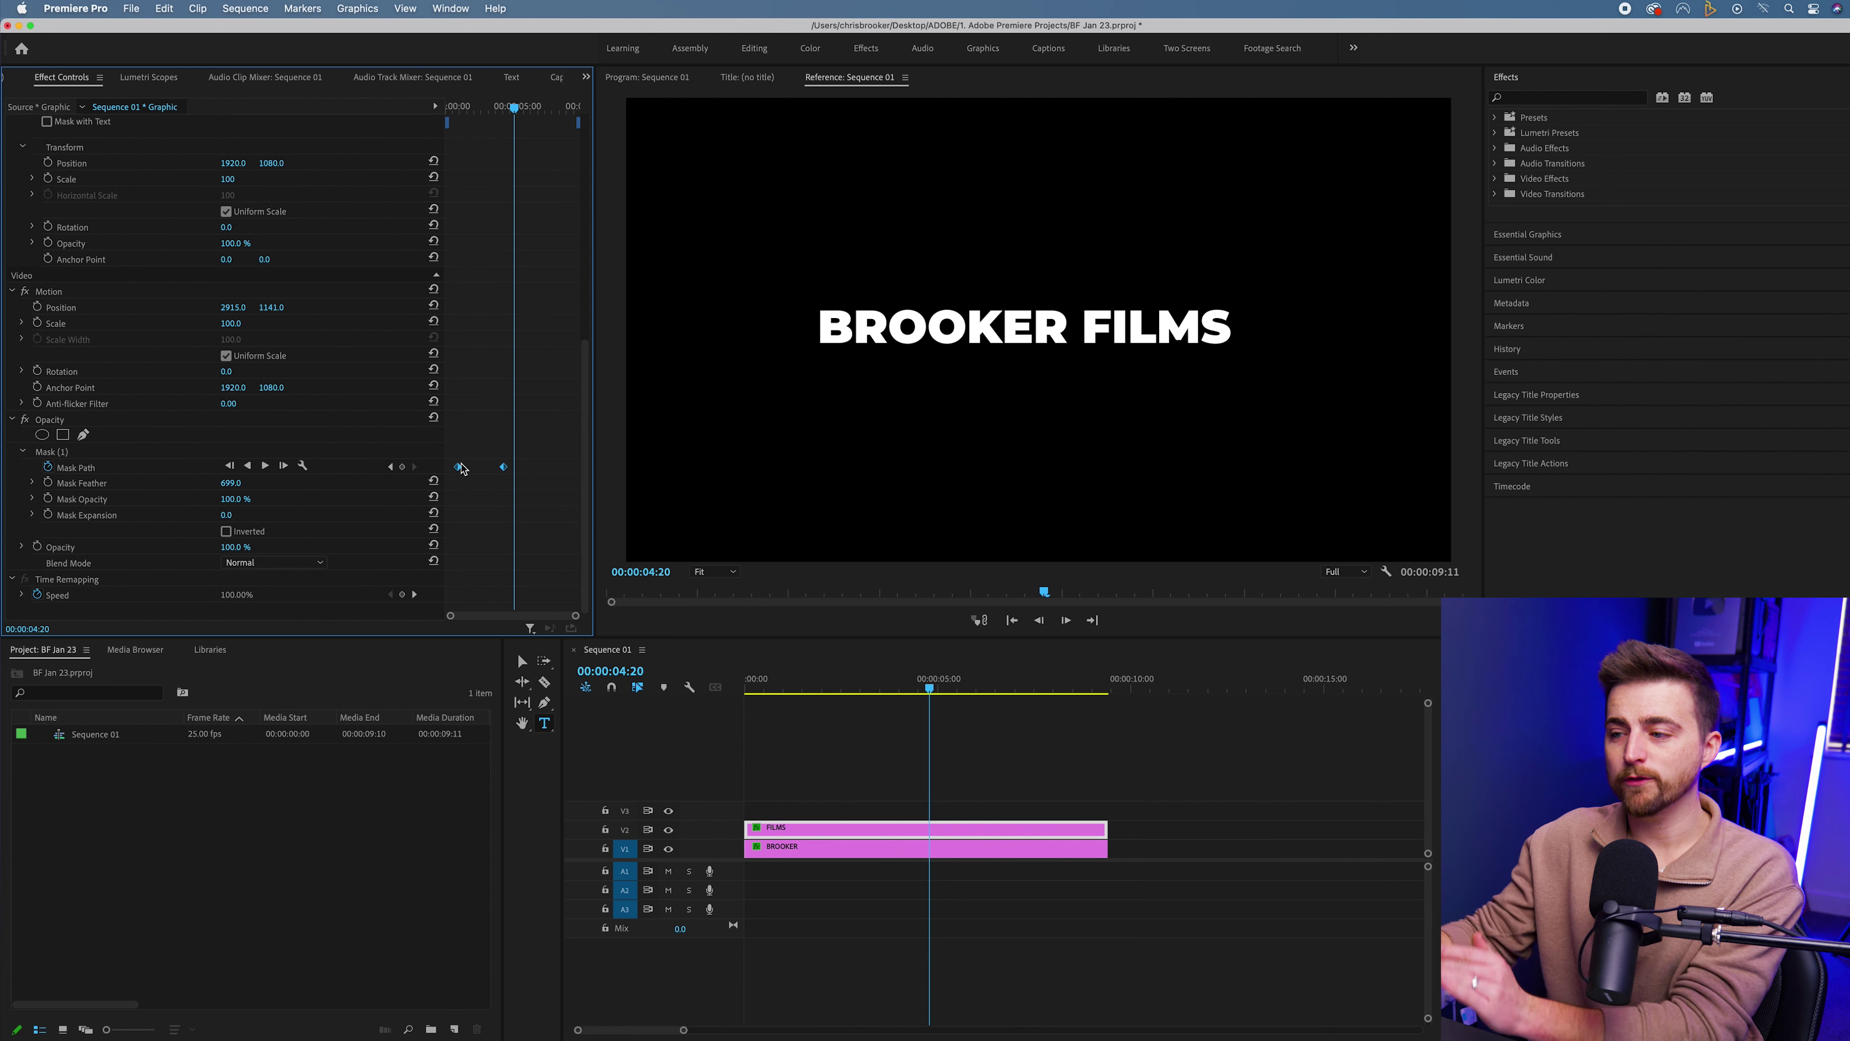
Step: Nest the FILMS and BROOKER clips together, keeping the default name Nested Sequence 01
left_click_drag(992, 778, 873, 853)
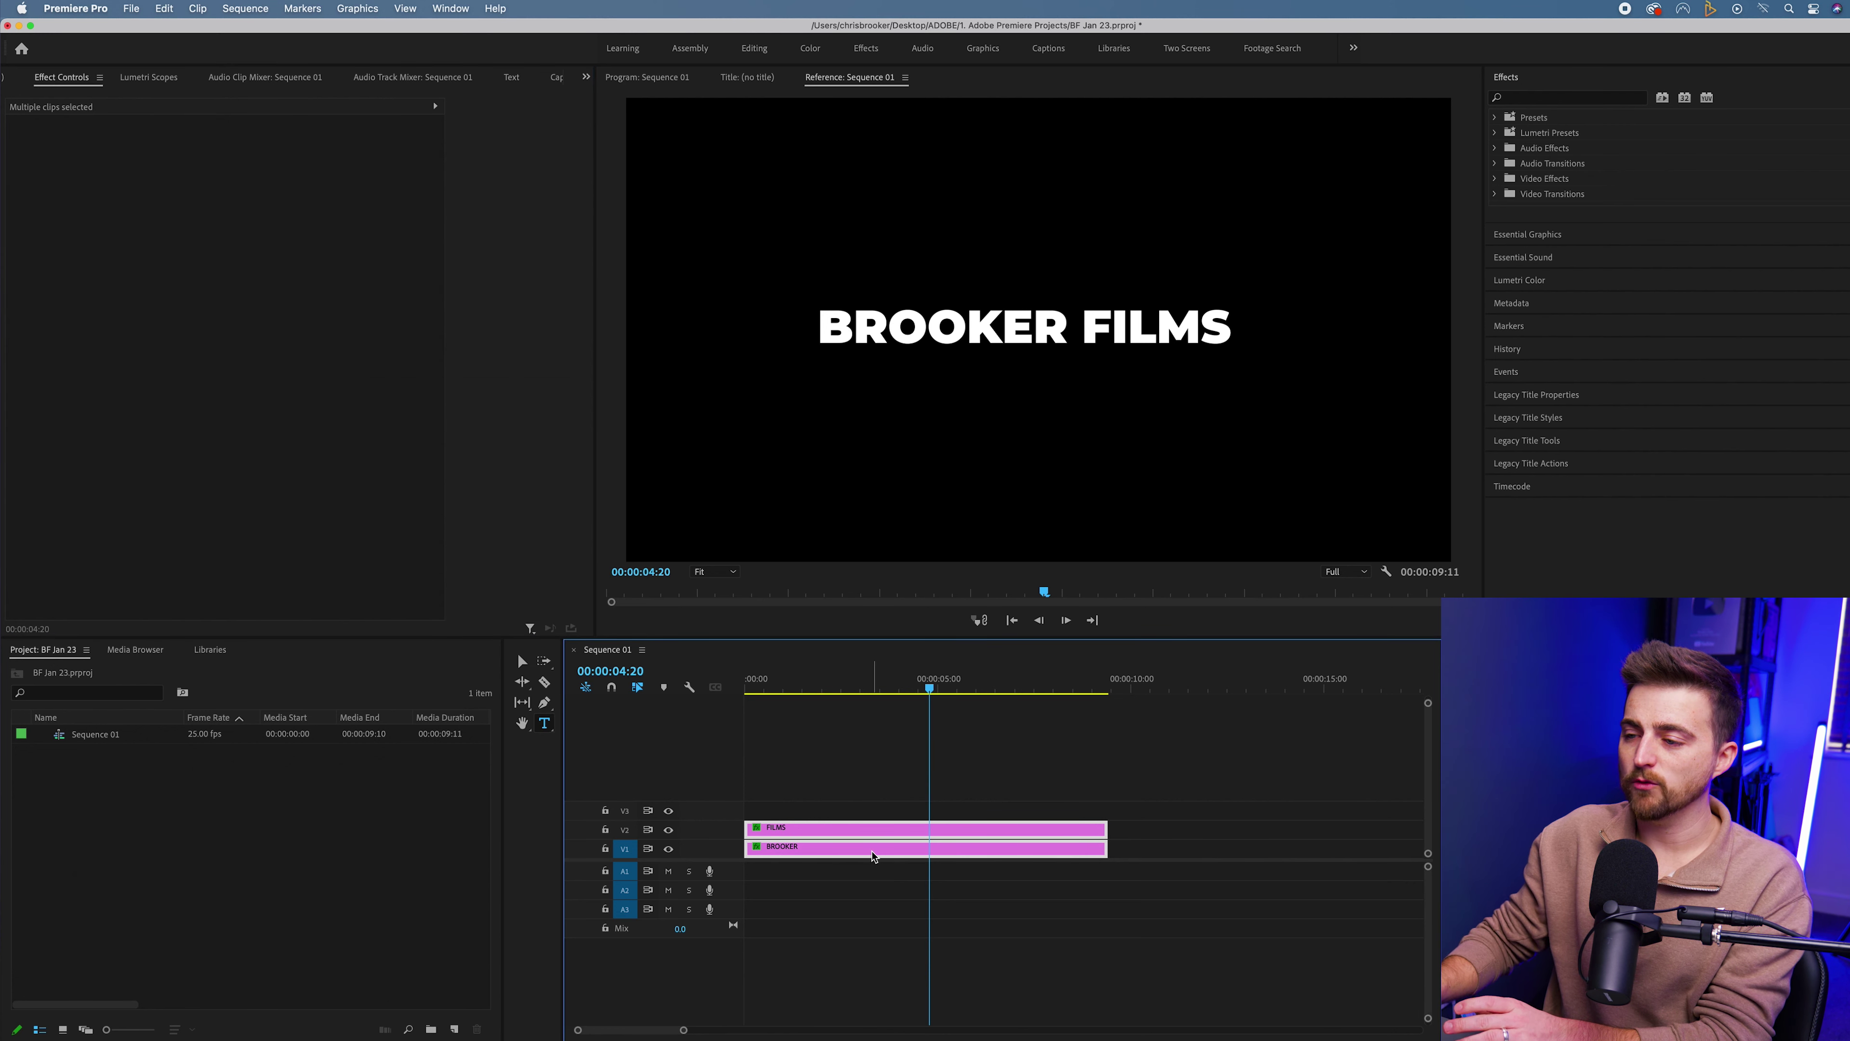
right_click(872, 852)
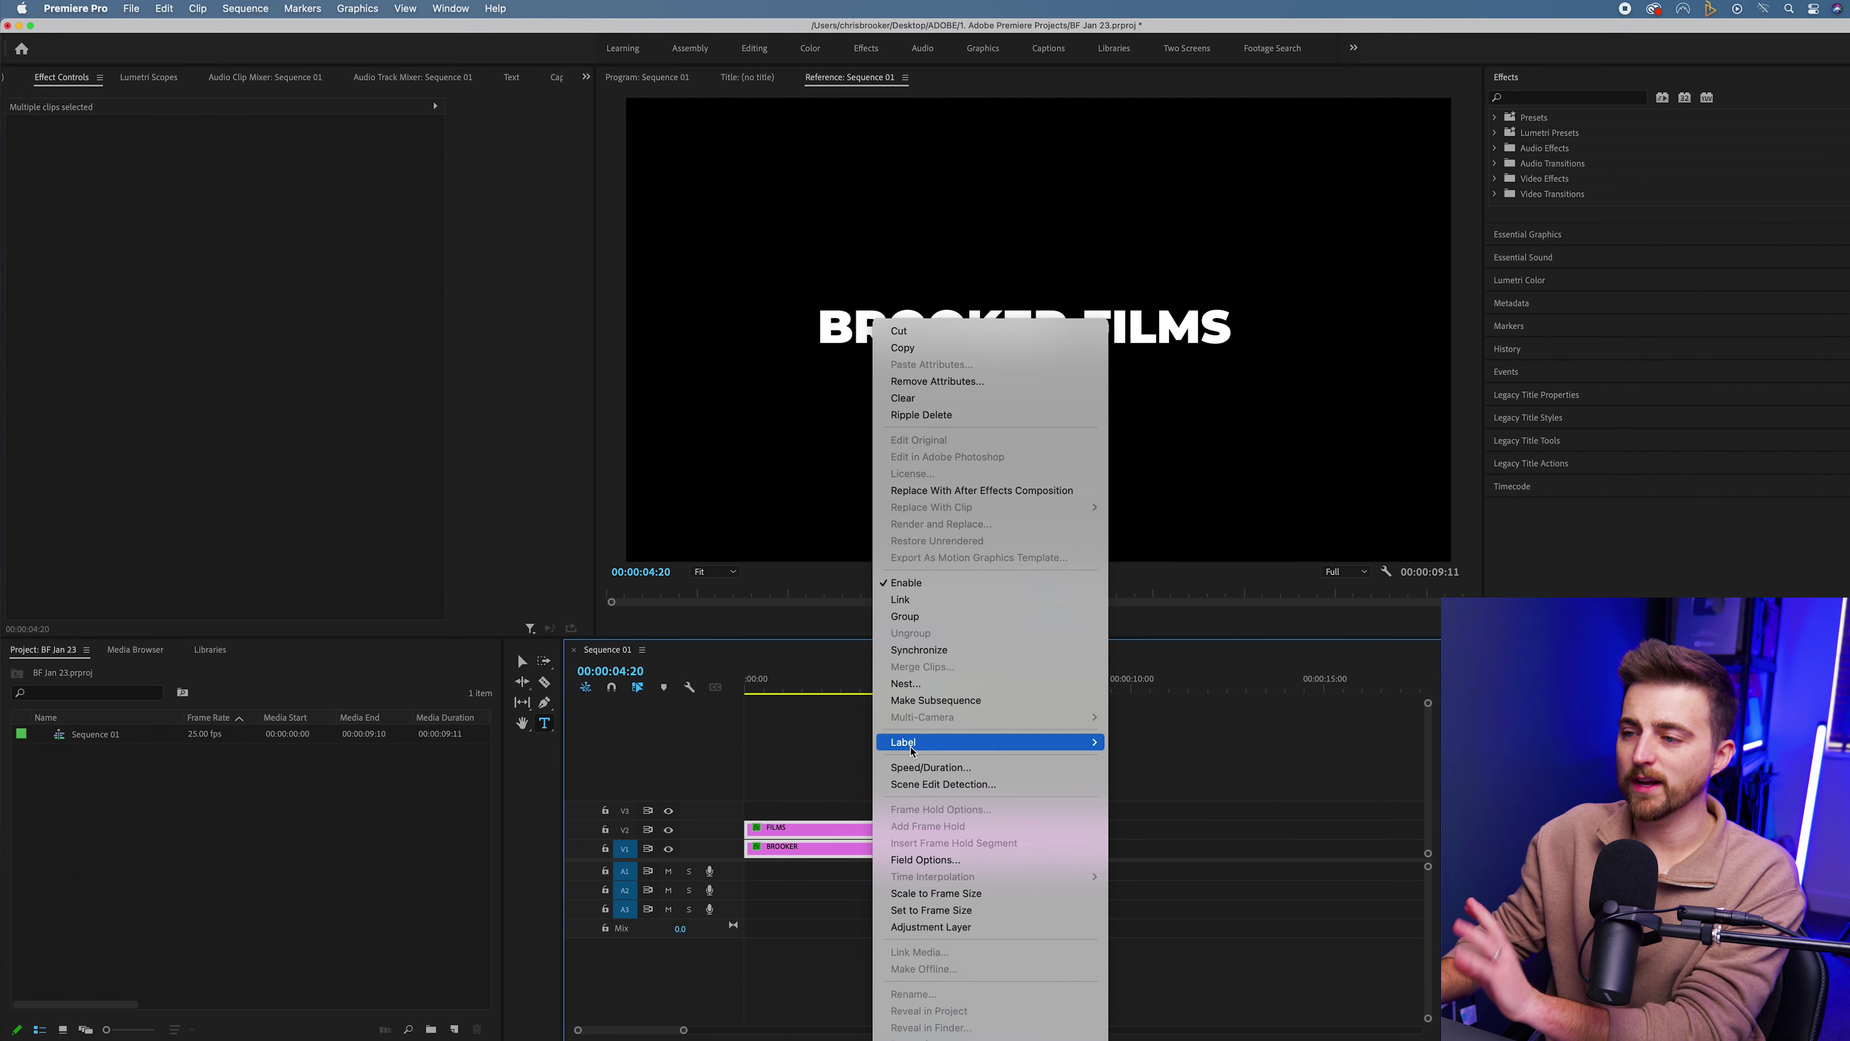
left_click(904, 685)
key("Return")
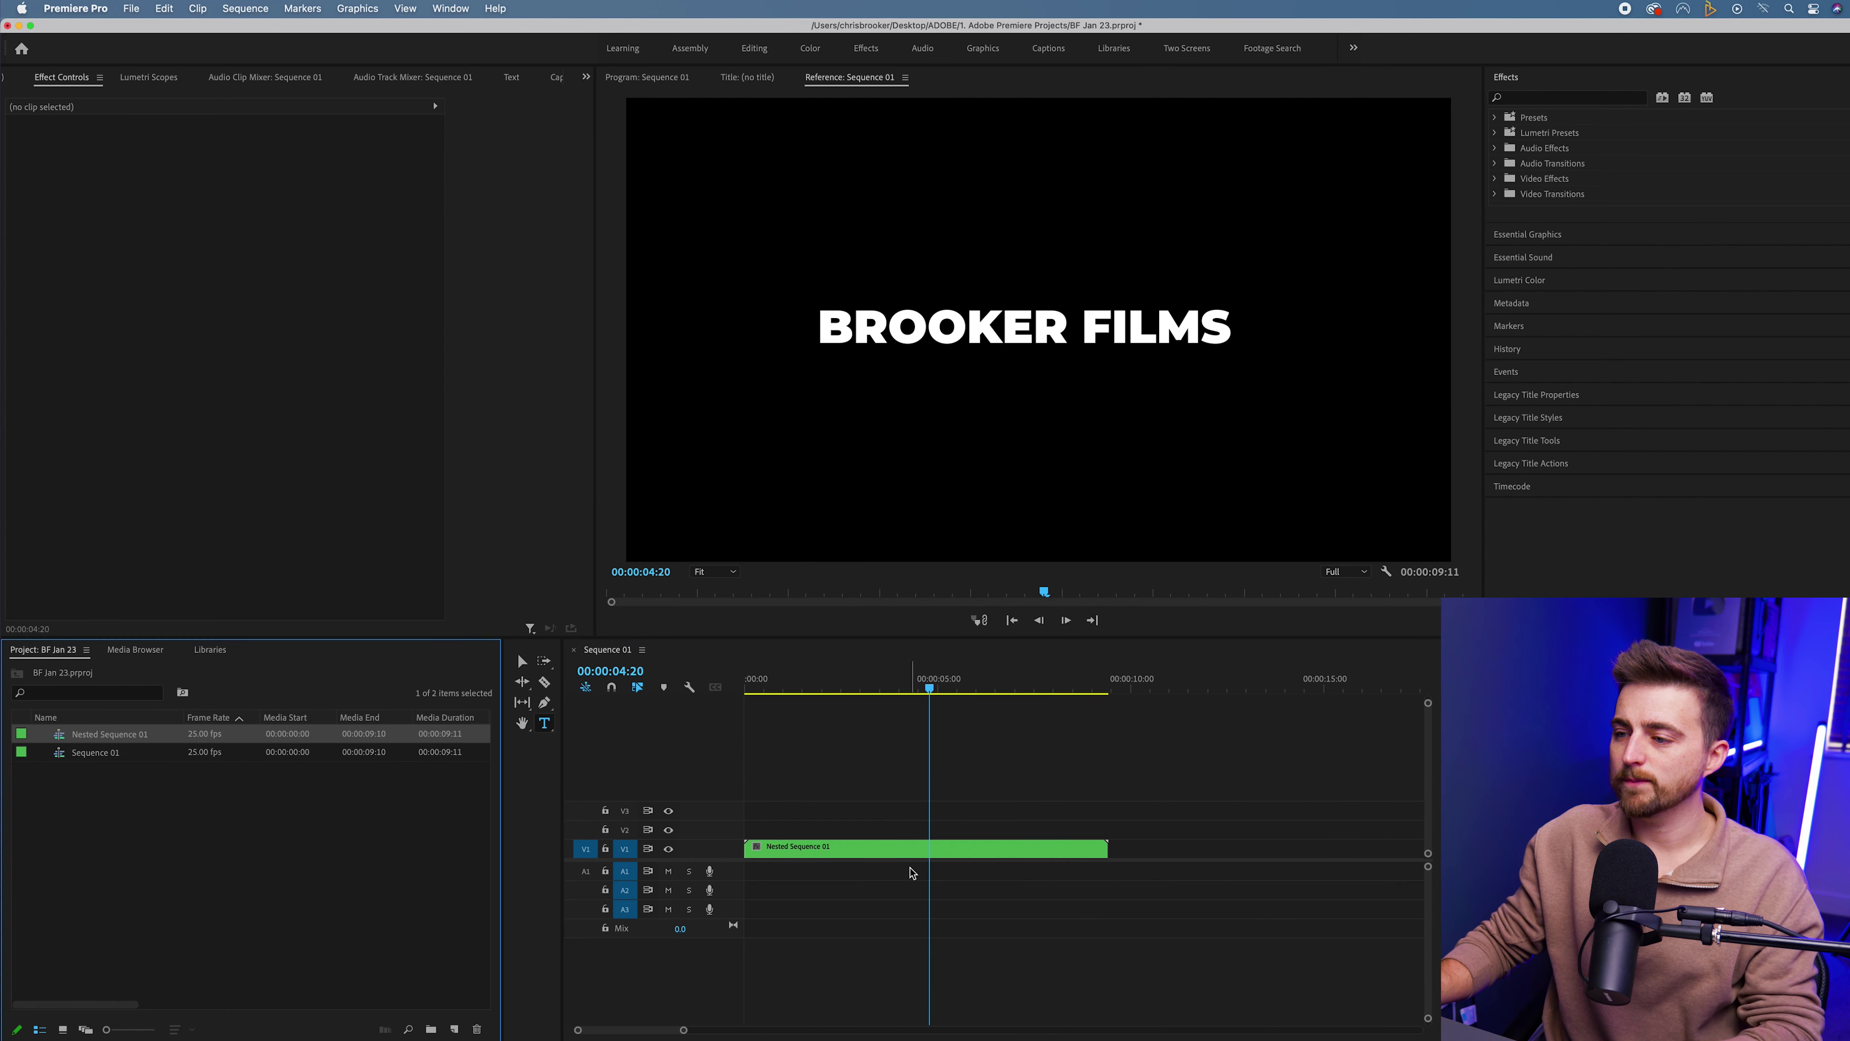
Step: Set the nested title sequence's Motion scale to 75
left_click(909, 850)
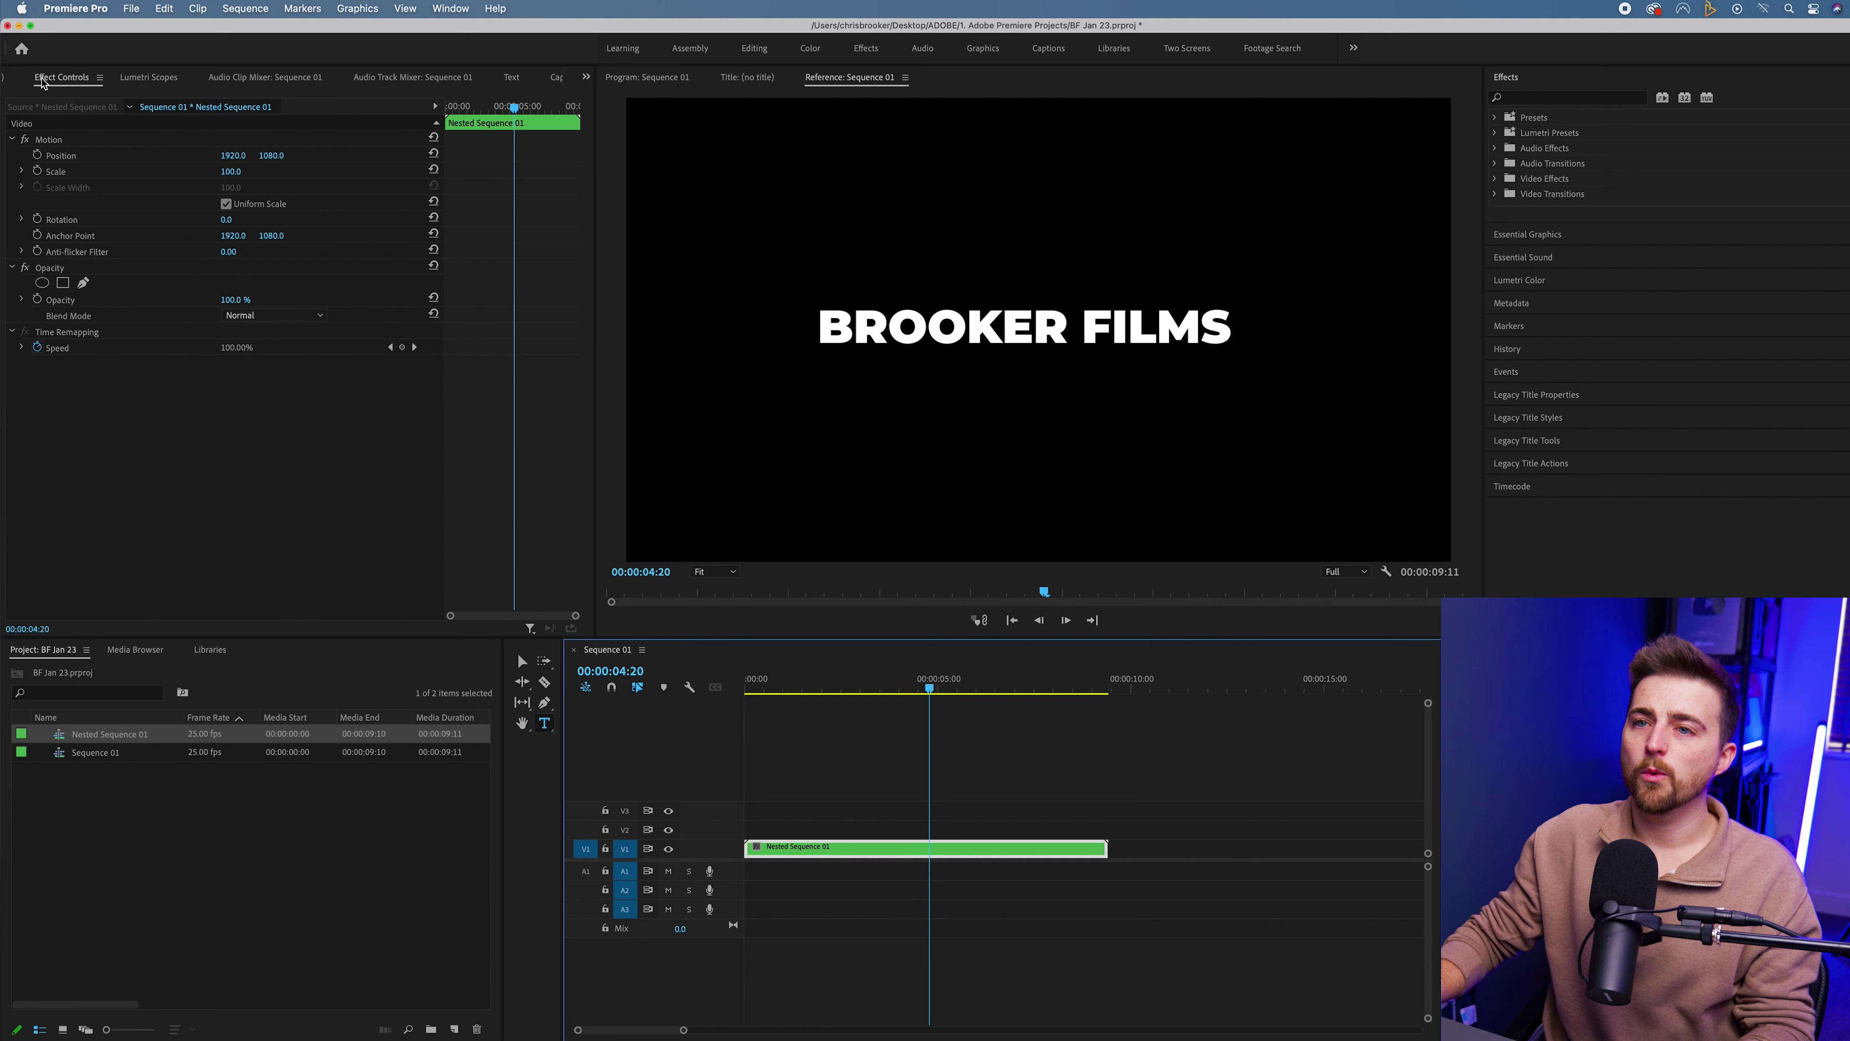
left_click(38, 141)
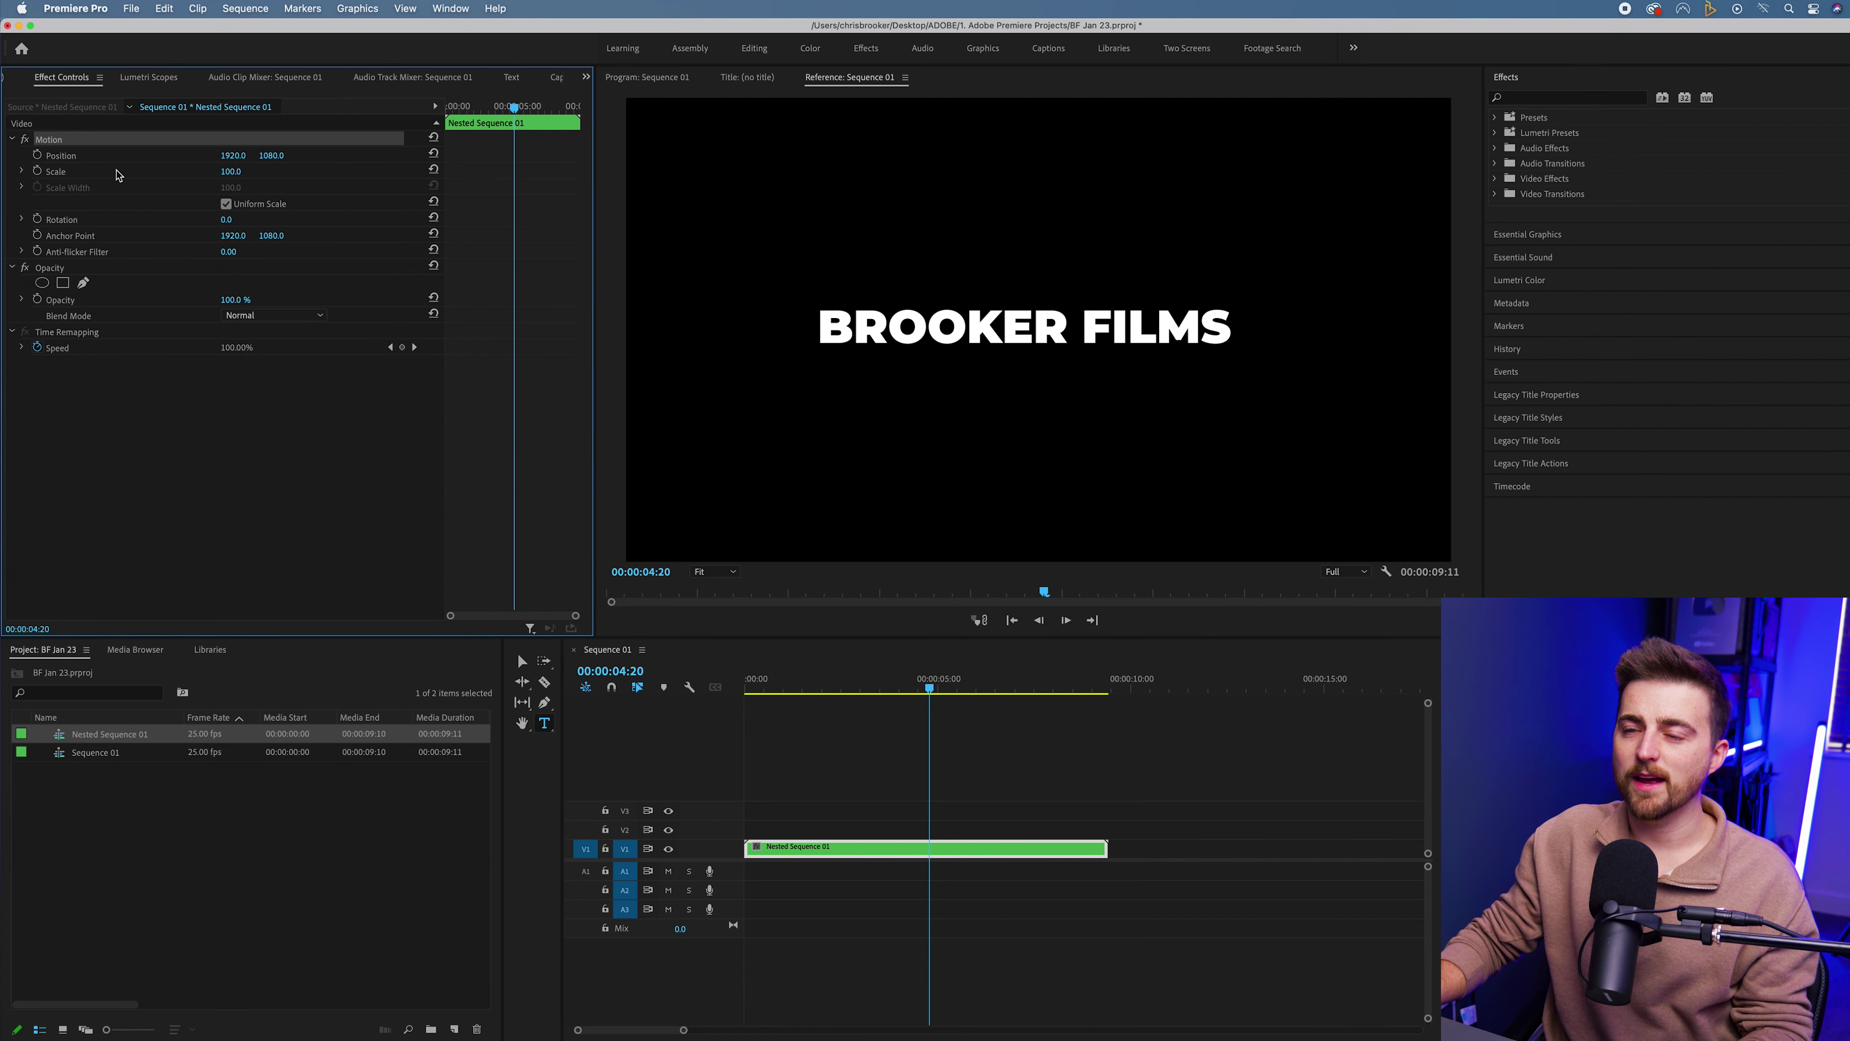
left_click_drag(244, 172, 225, 173)
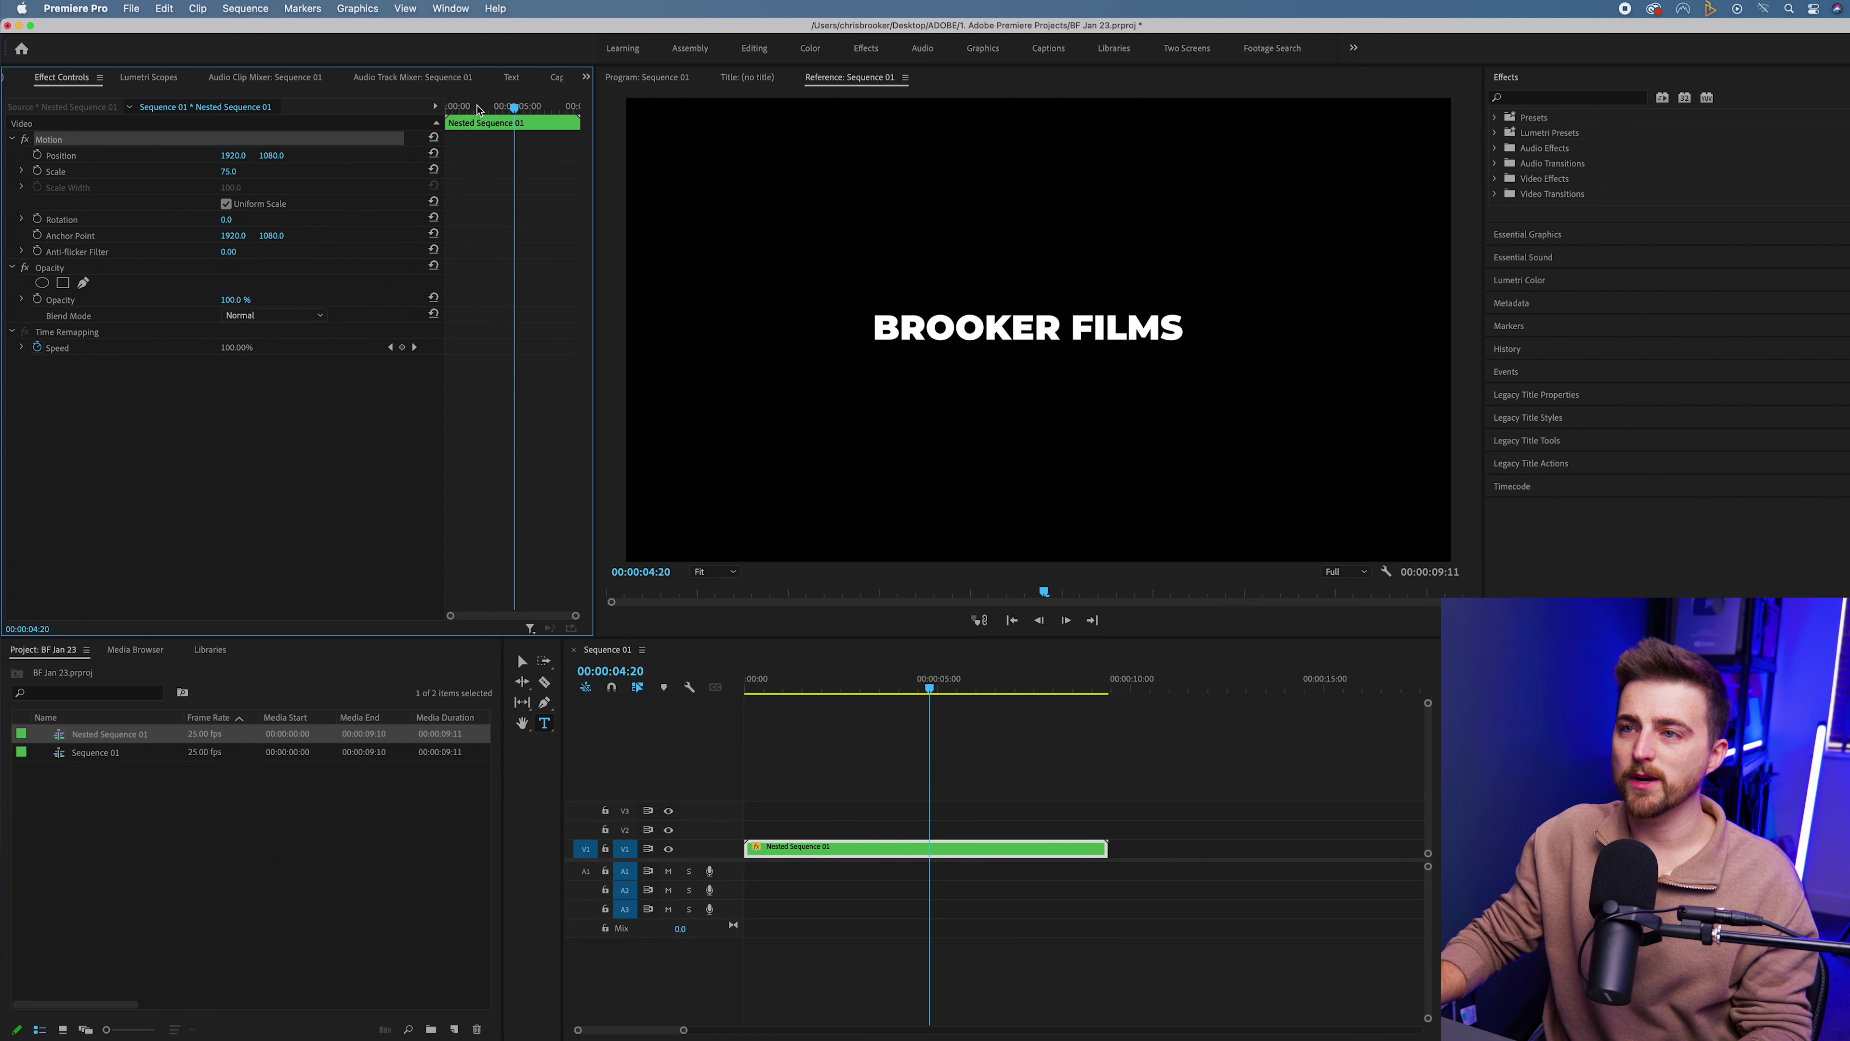
Step: Animate the nested sequence's scale with a keyframe at the sequence start and a keyframe of 100 at 00:00:09:11
key("Home")
left_click(354, 135)
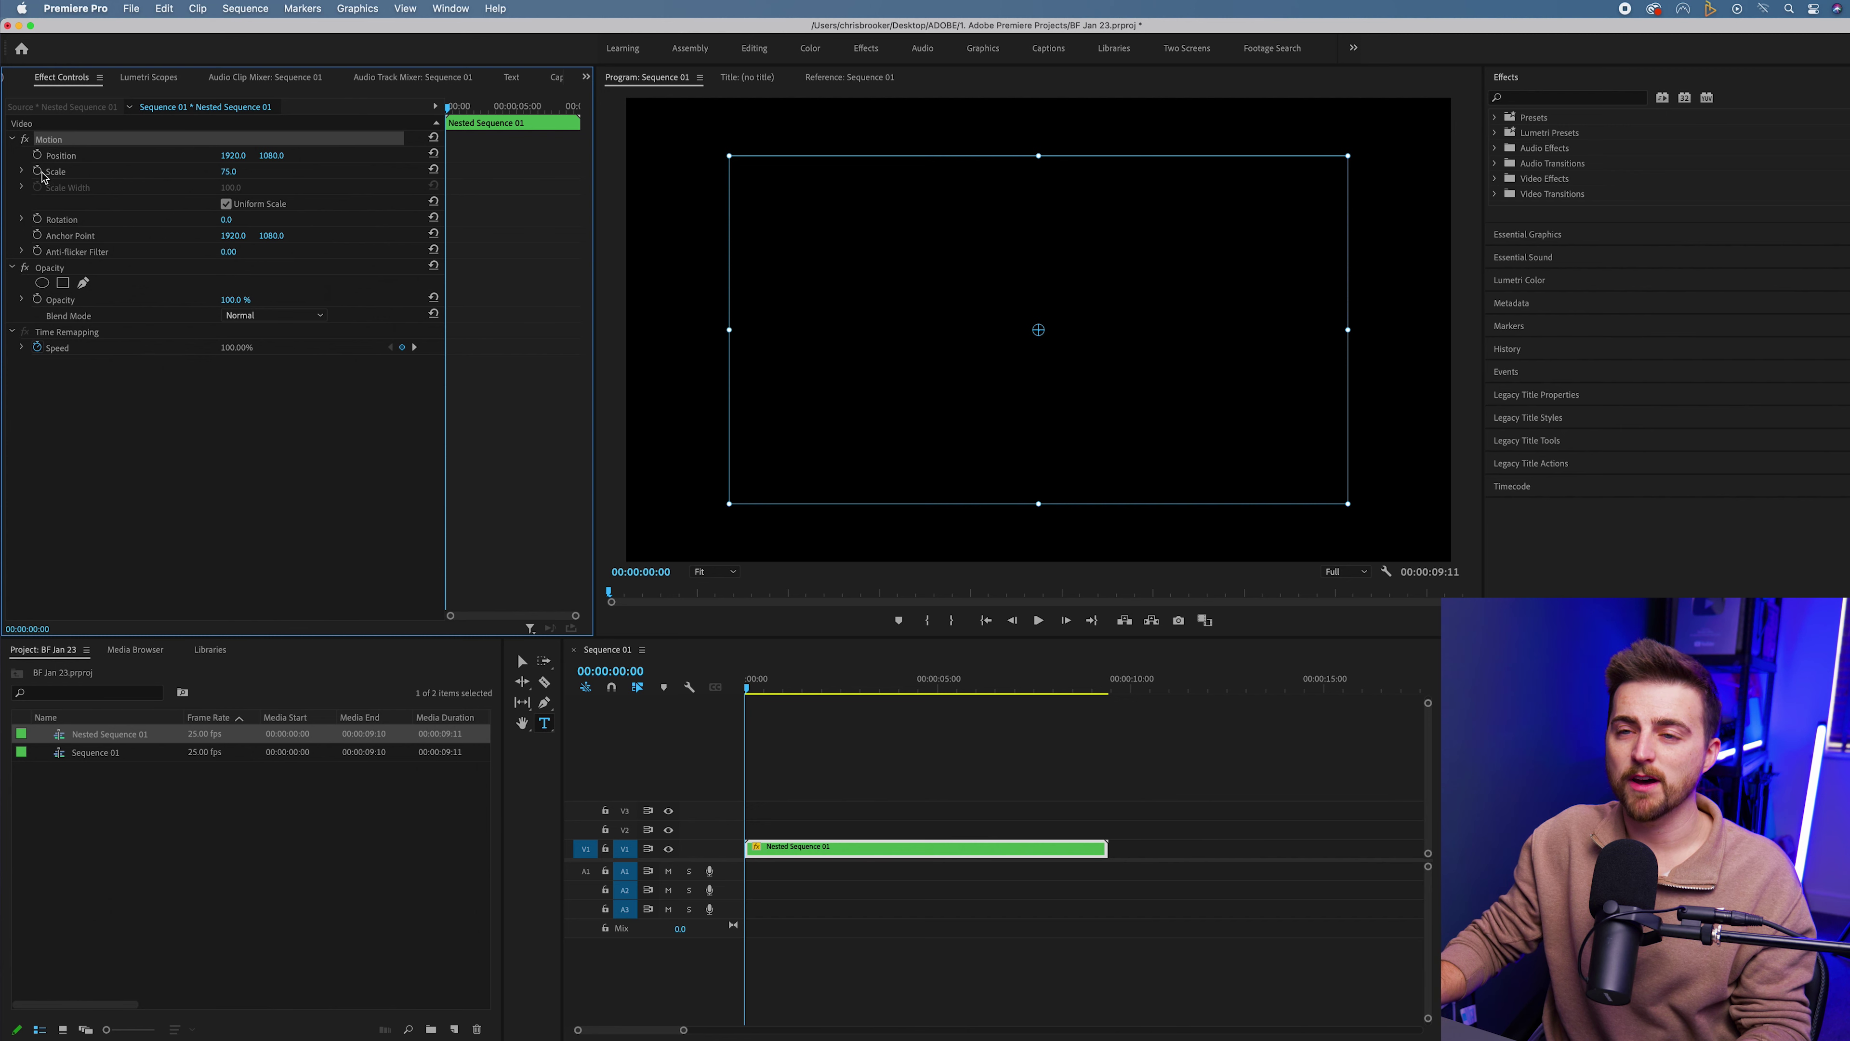
left_click(37, 170)
key("space")
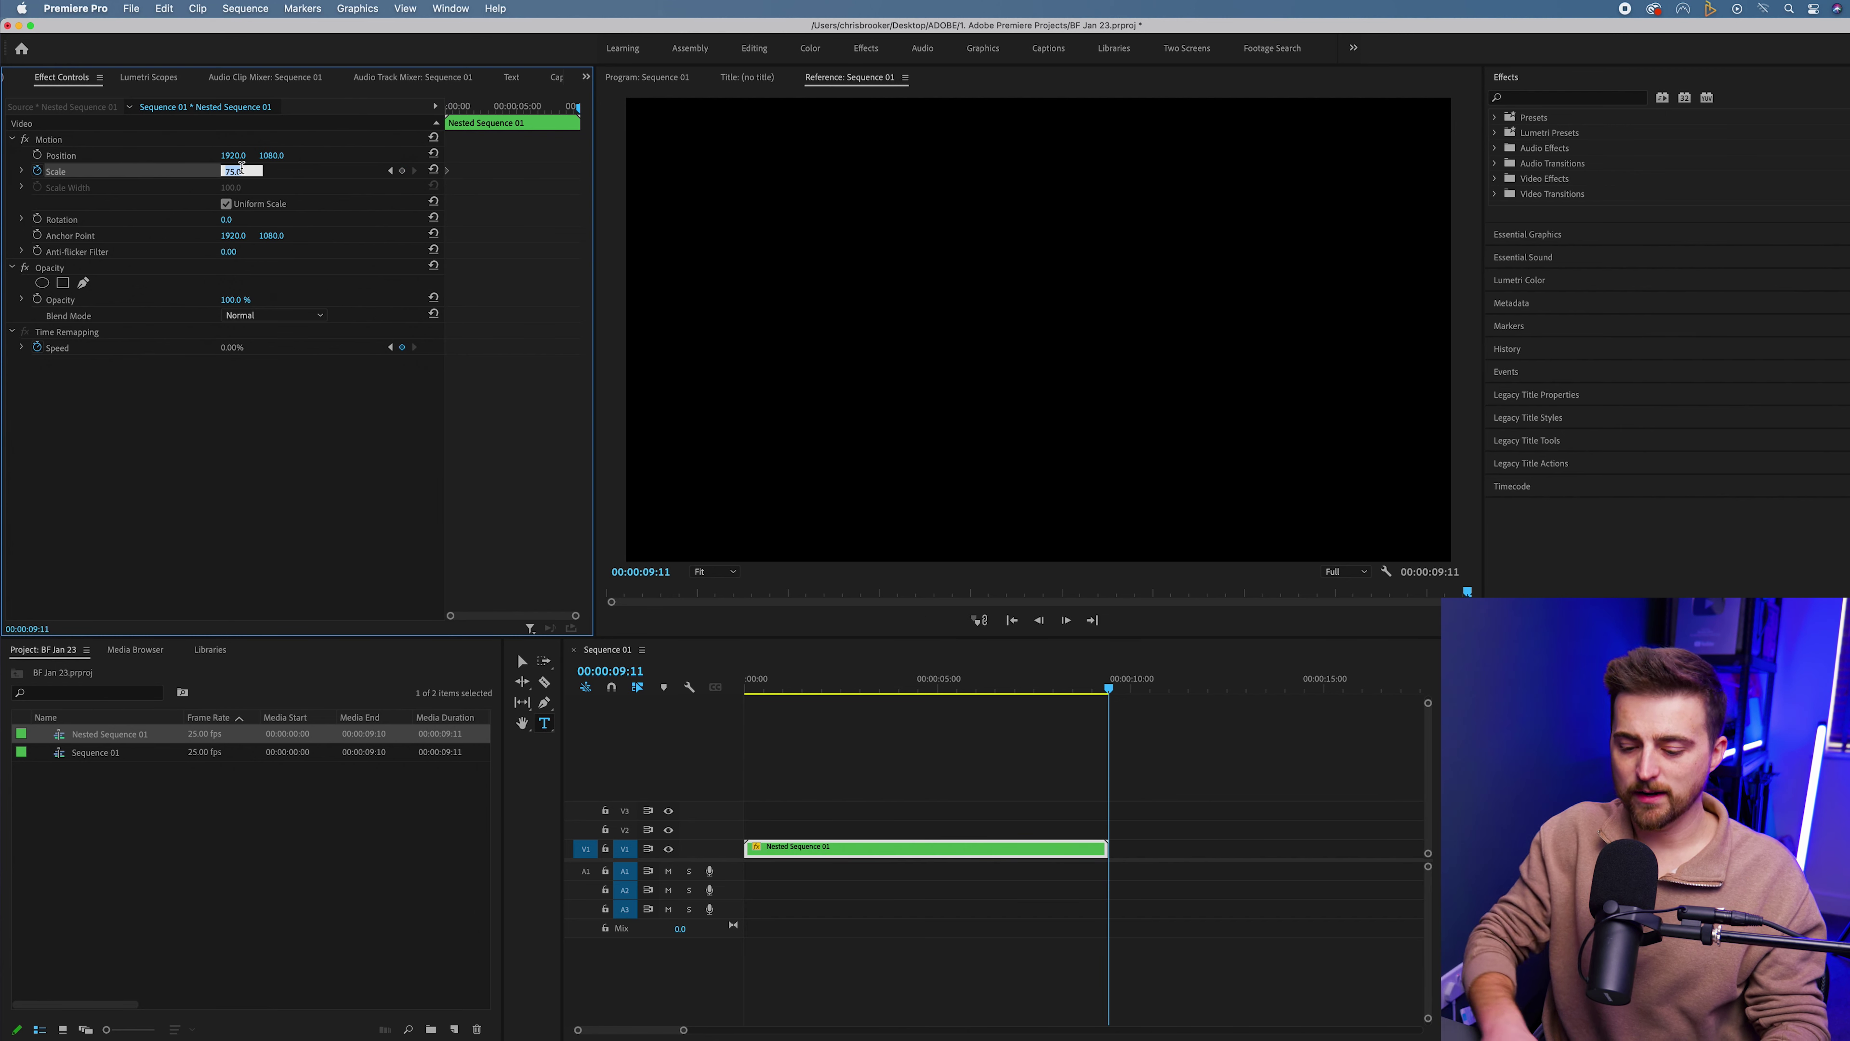
key("space")
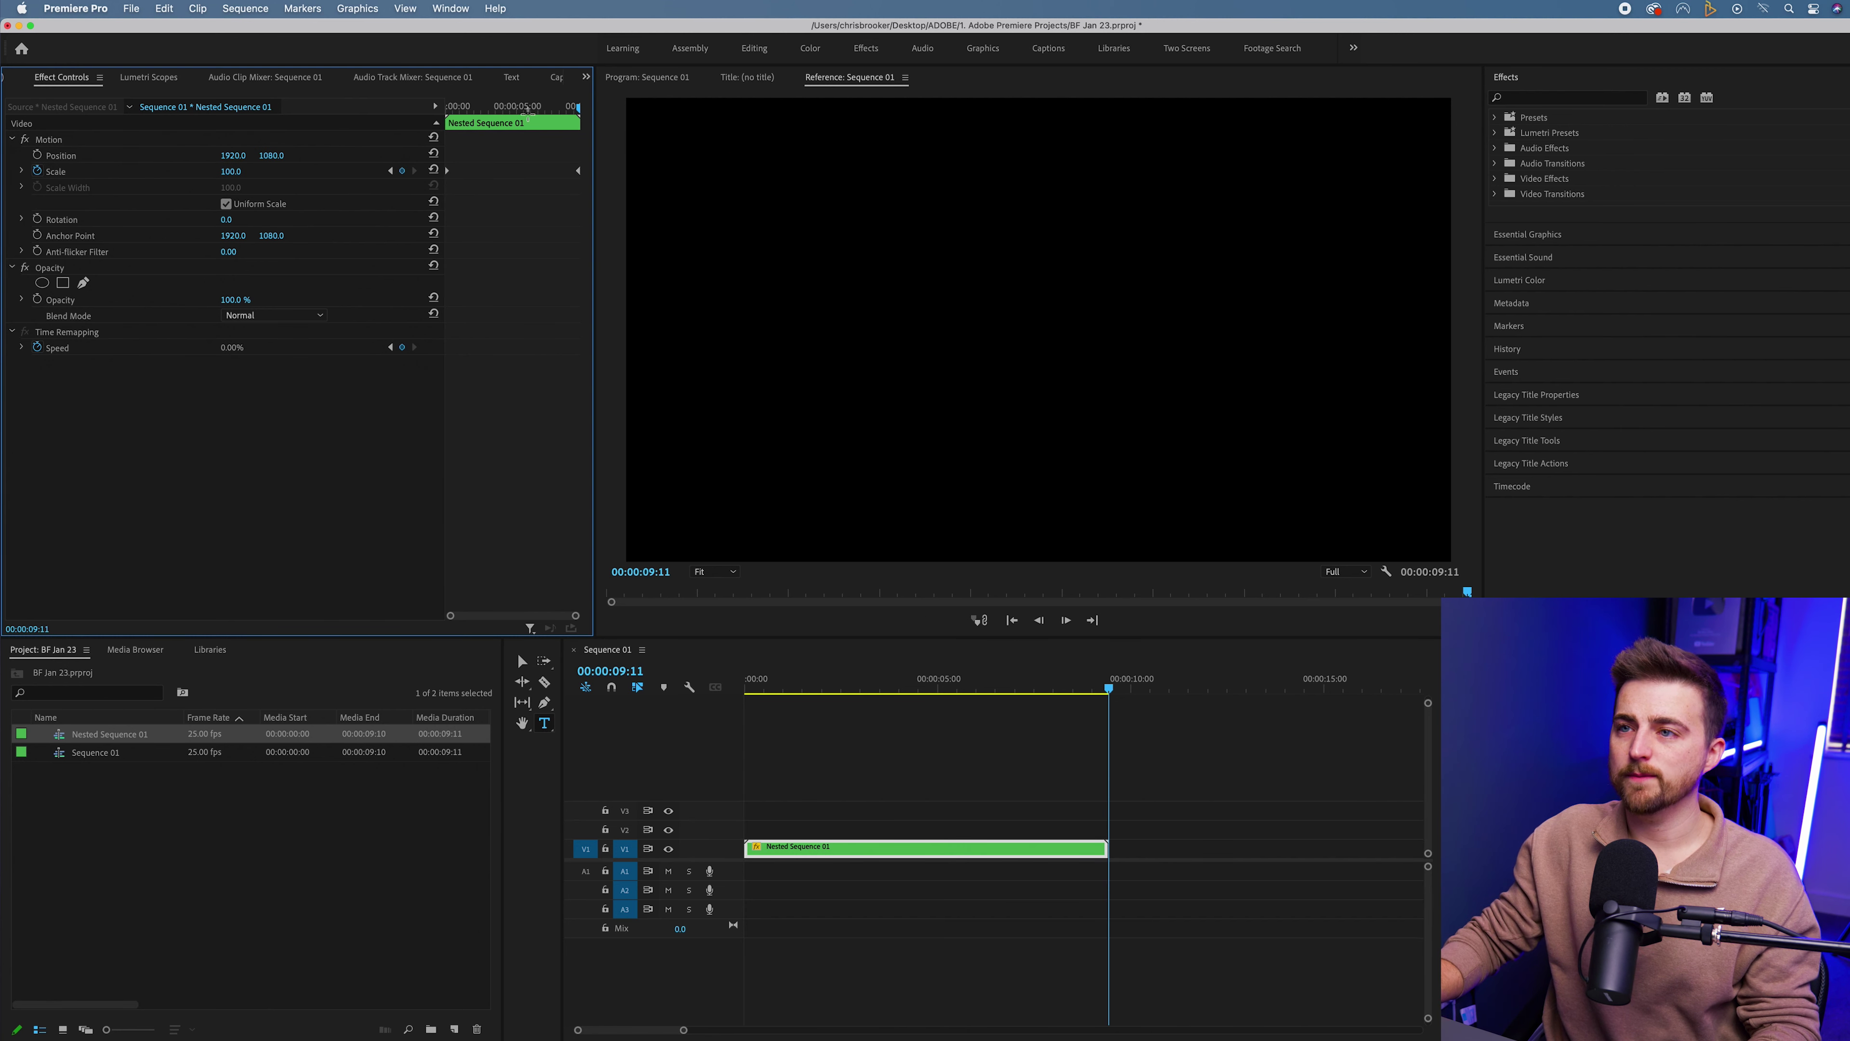